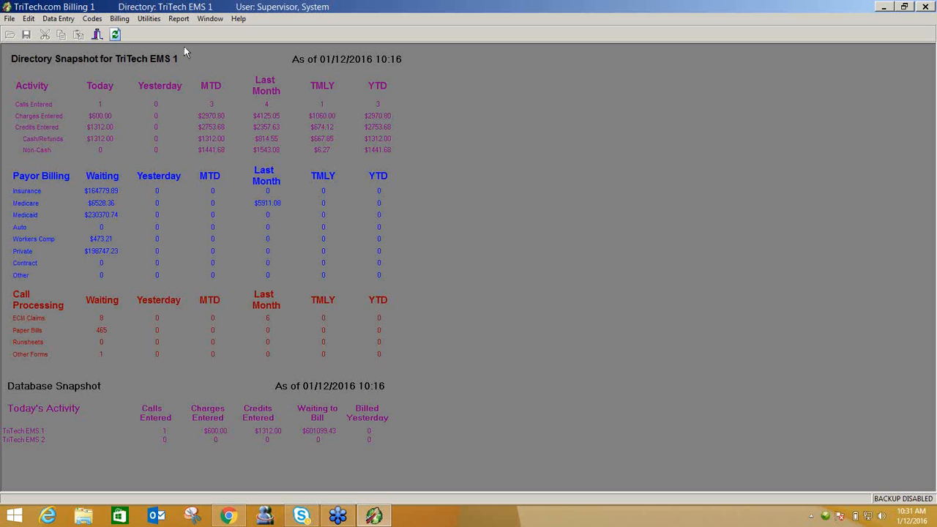
Open the Call report, include the Summary Report type, and enlarge the report window so all its option pages fit in one row
click(178, 19)
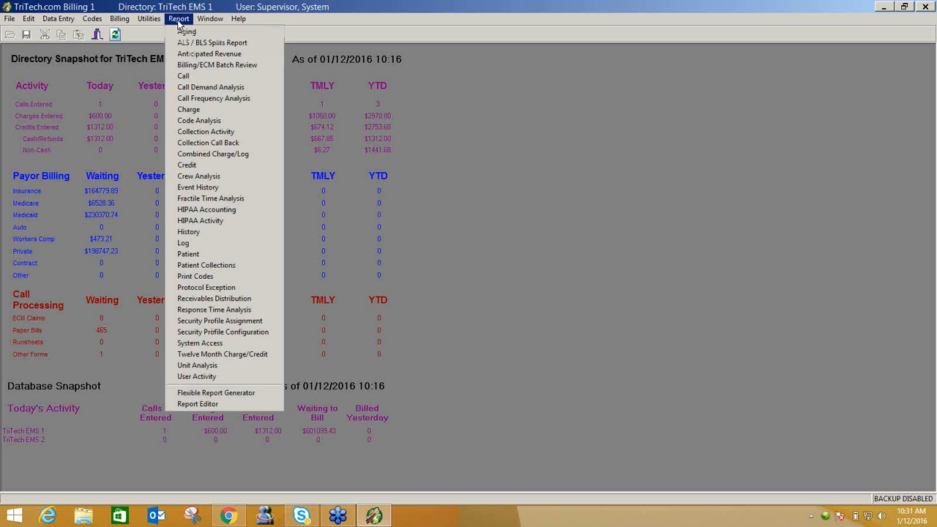
click(182, 76)
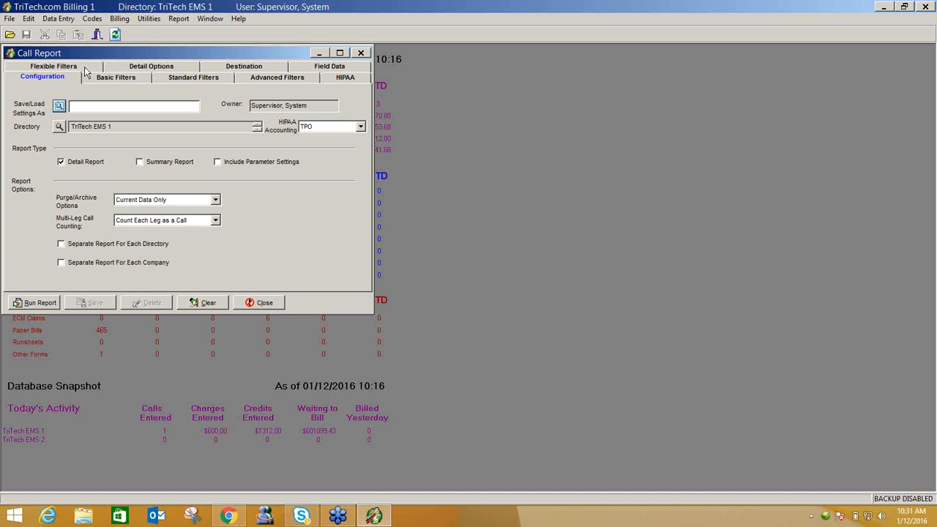
click(143, 161)
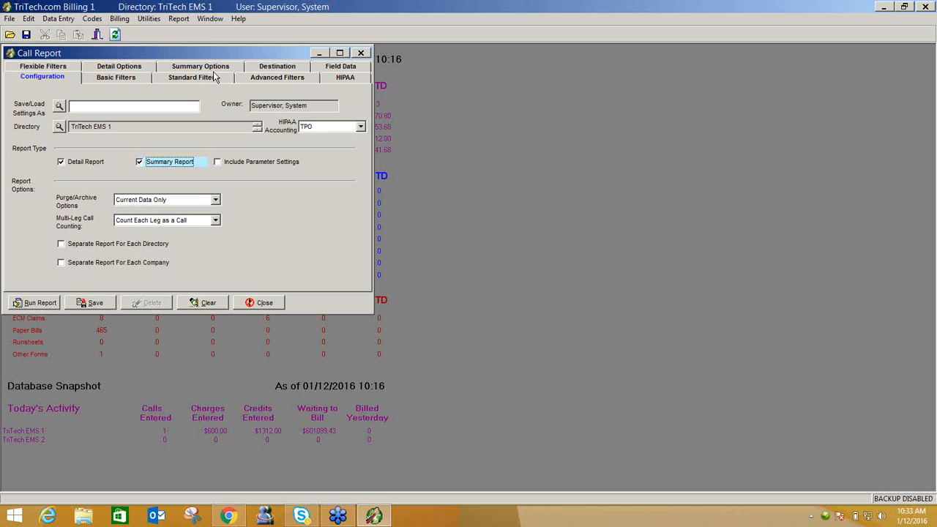
drag(200, 59, 307, 66)
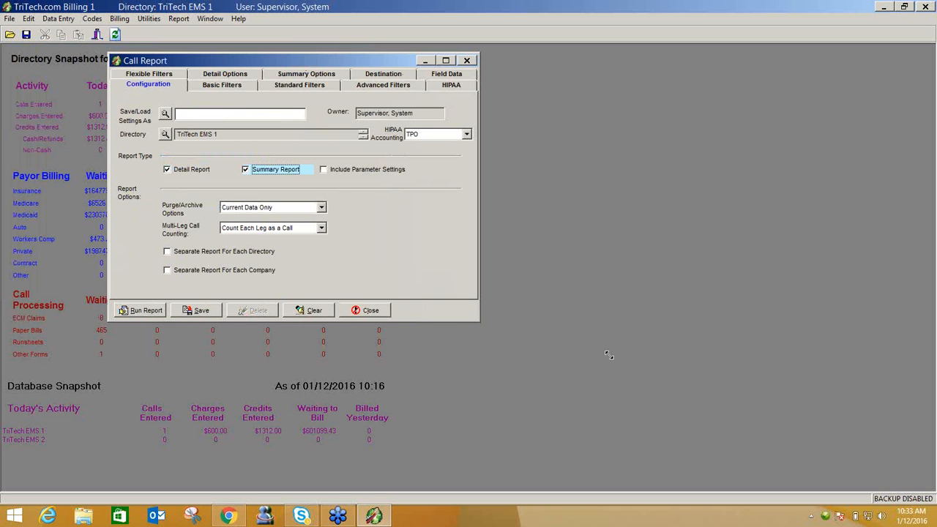
drag(608, 355, 625, 361)
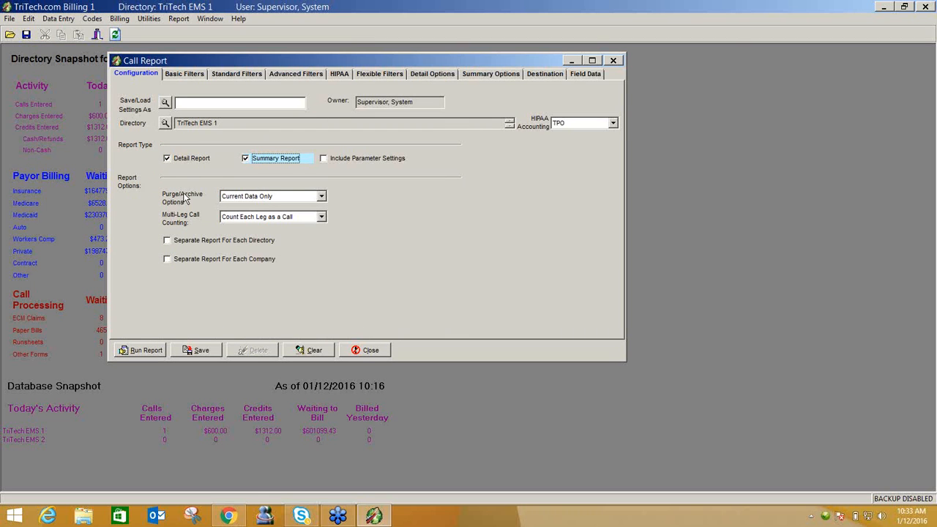
Load the saved report settings "** FUSION IMPORTED CALLS" without saving the changed parameters
click(166, 103)
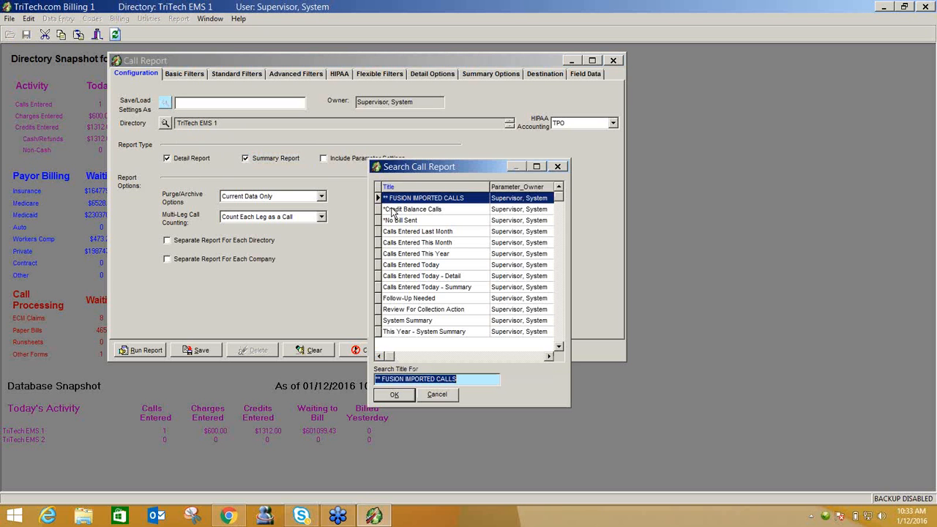
double_click(458, 199)
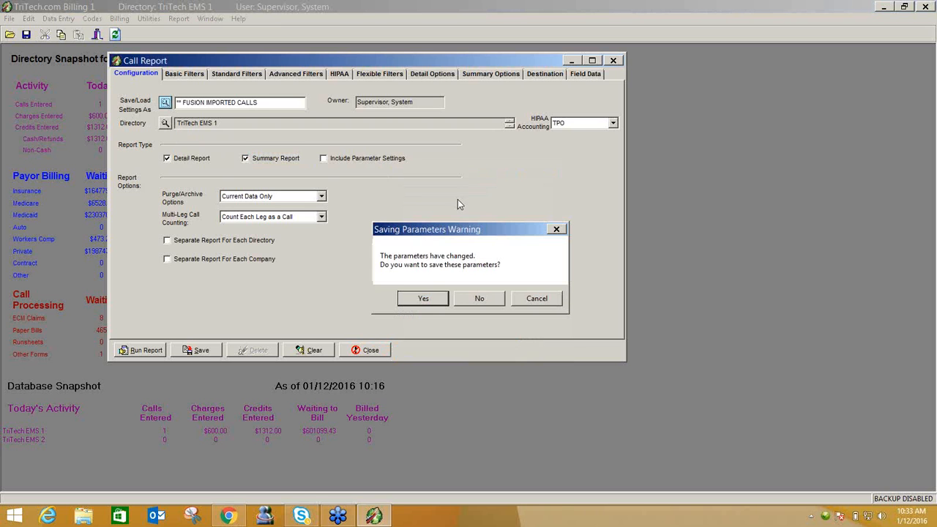
click(473, 300)
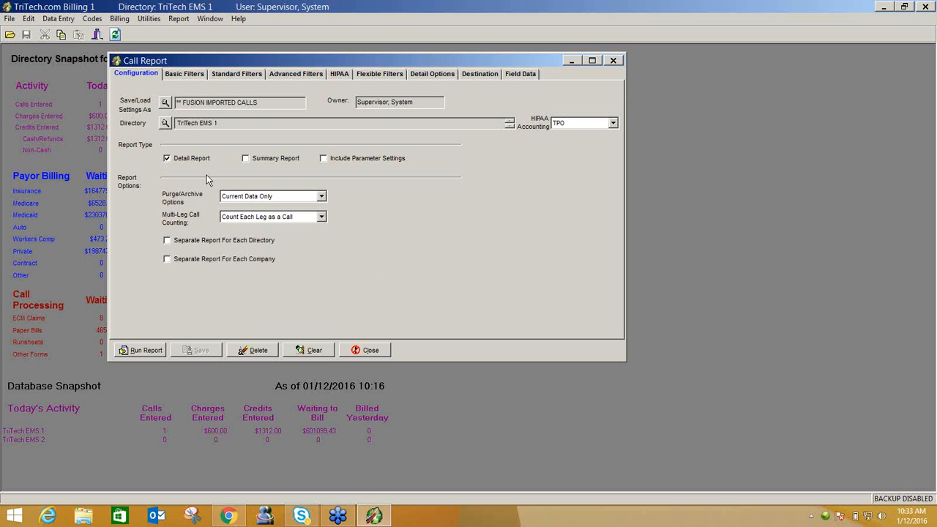
Review the basic, standard and advanced filters and the detail options of the loaded Fusion imported calls settings
click(185, 74)
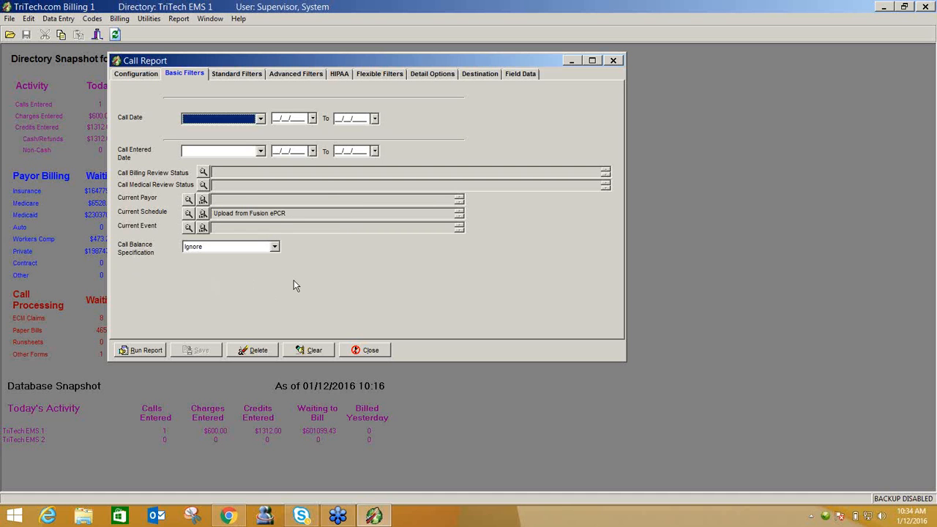
click(242, 77)
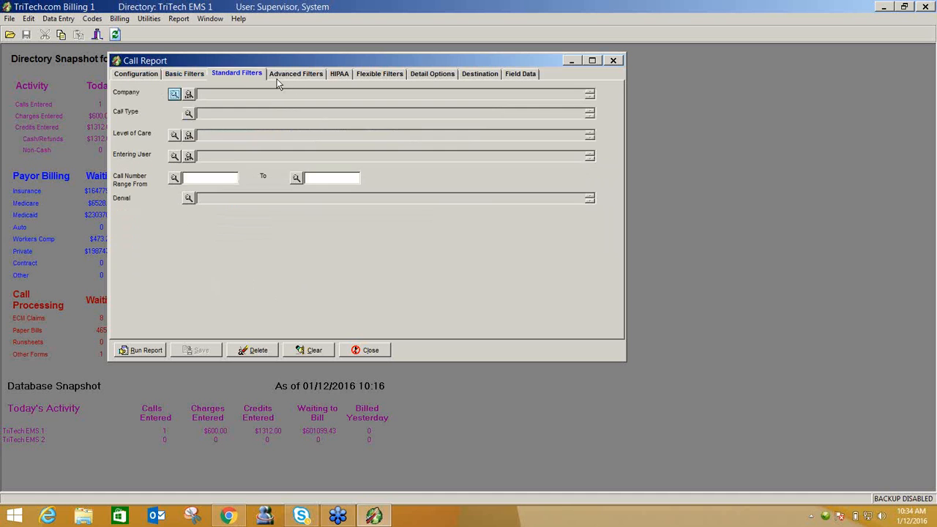
click(297, 79)
click(436, 75)
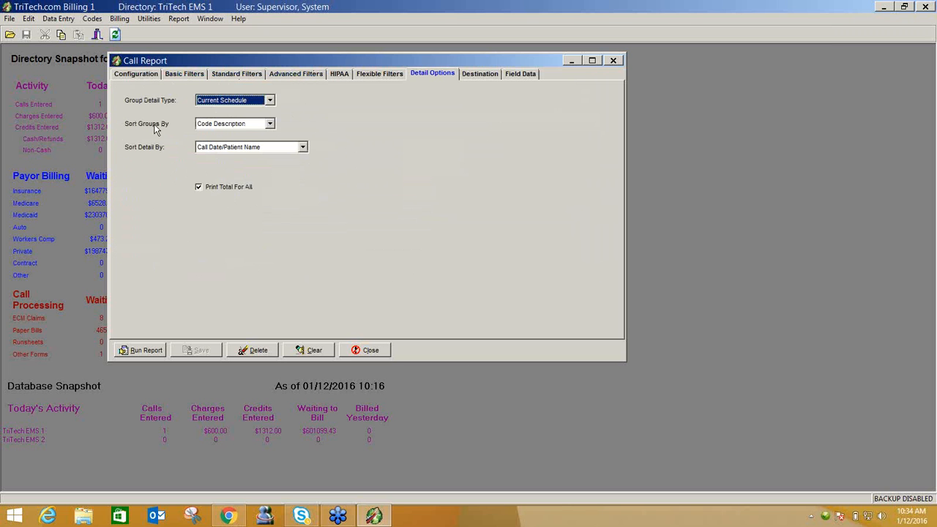
click(151, 76)
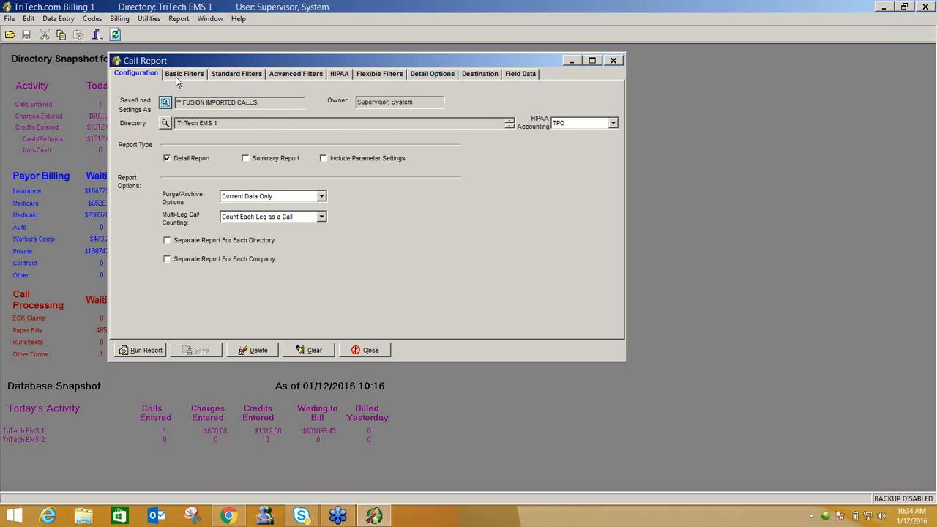
click(178, 76)
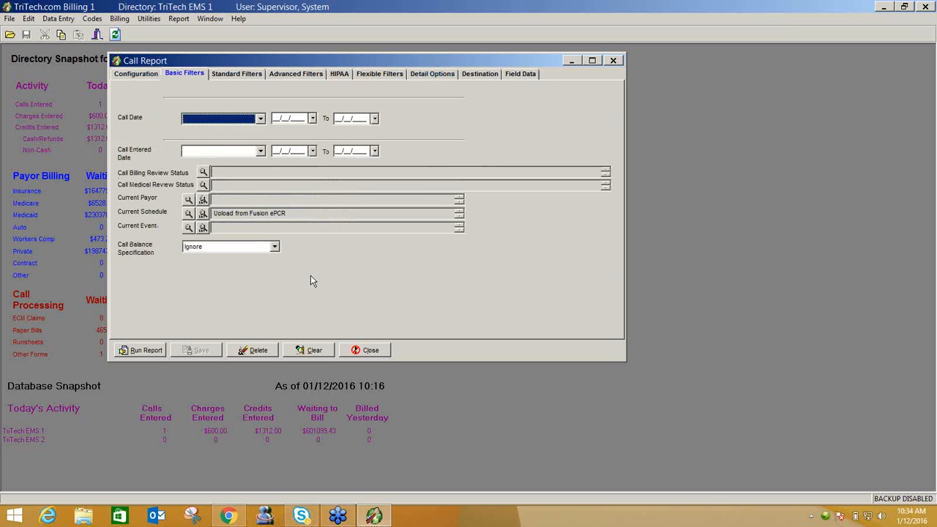
Run the Fusion imported calls report, look through its first page, and close the preview and the Call Report window
click(146, 349)
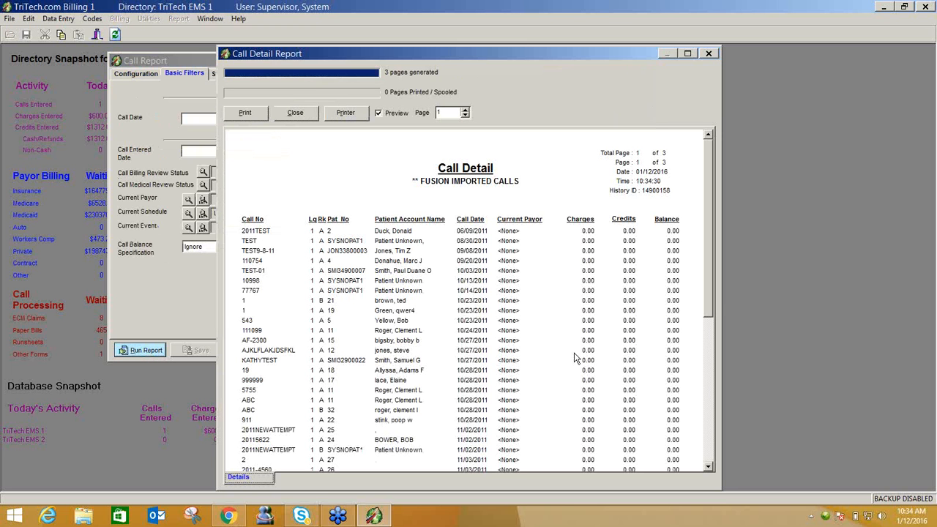
drag(710, 264, 711, 357)
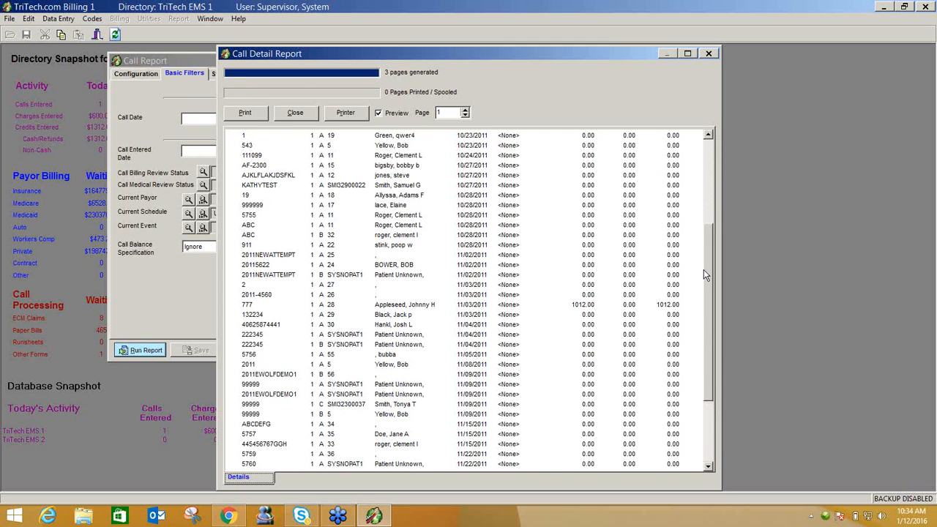
scroll(703, 270, up, 5)
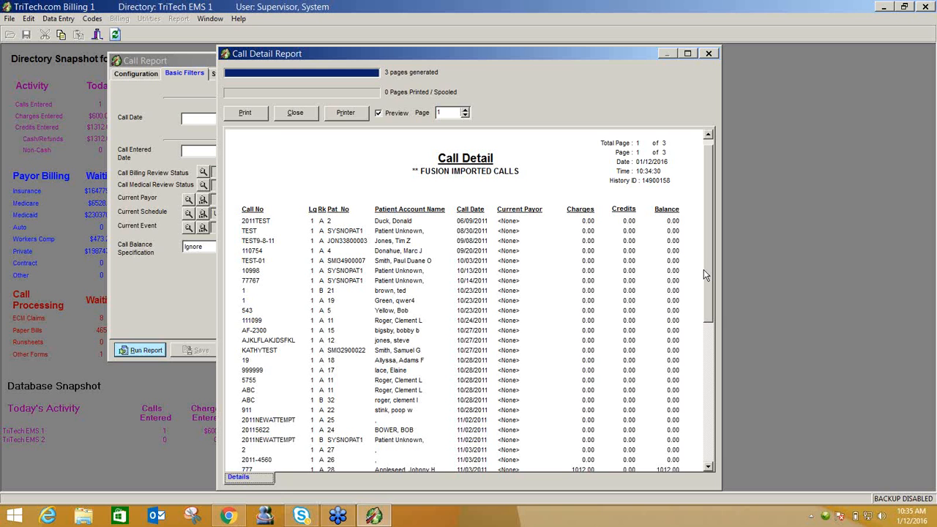
click(296, 113)
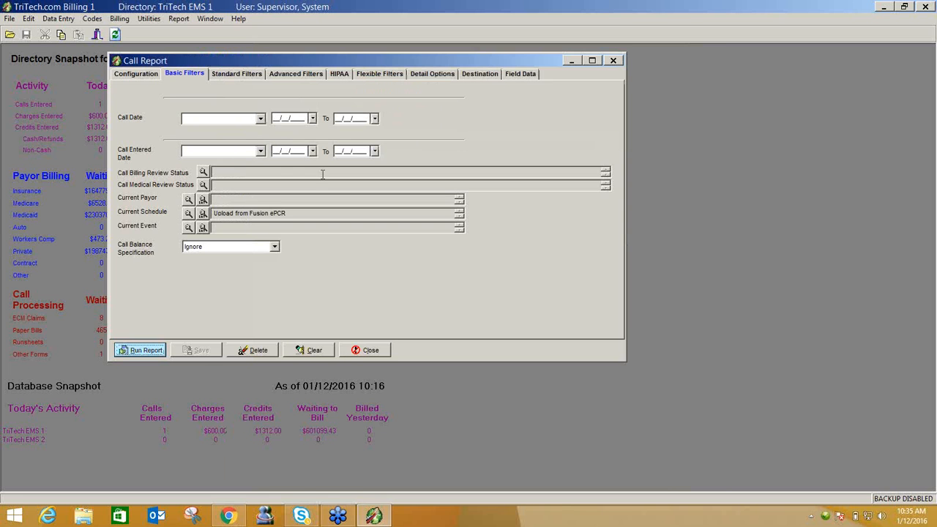
click(376, 350)
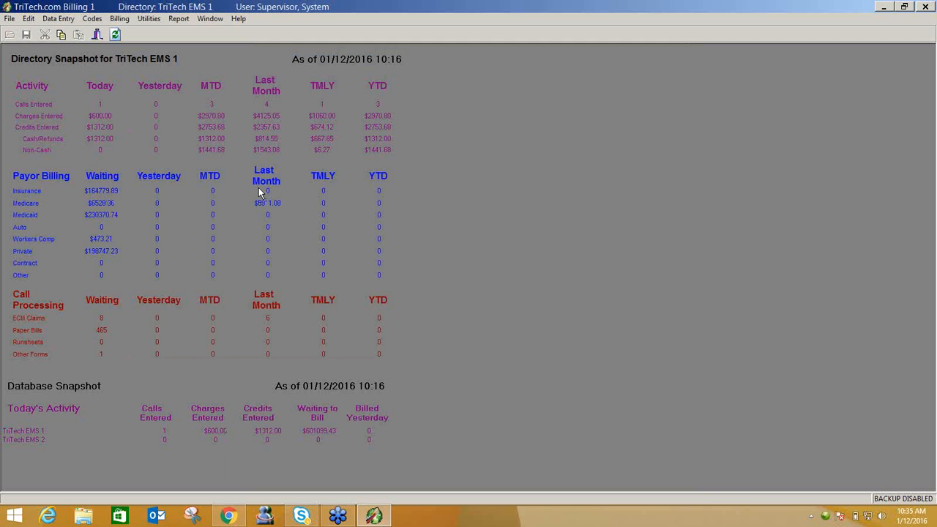
Open a new Call report and move its window away from the screen corner
click(180, 19)
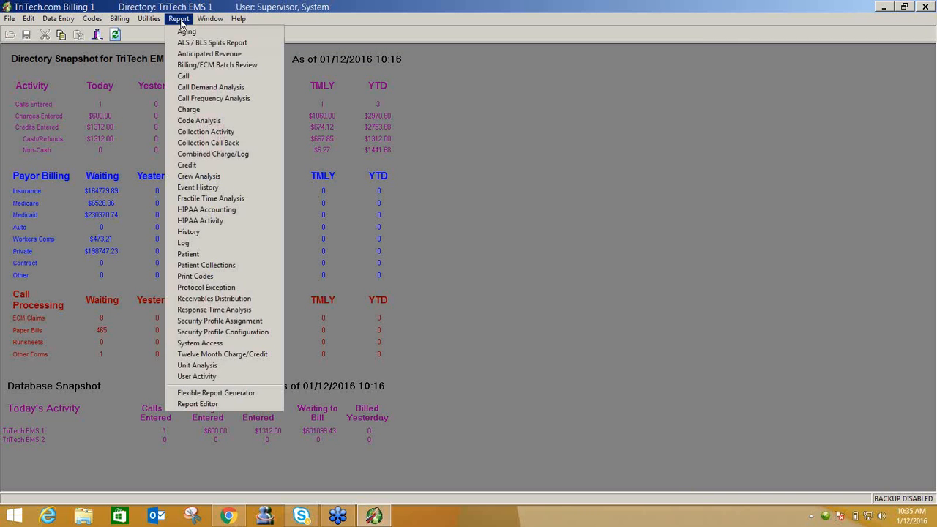
click(183, 76)
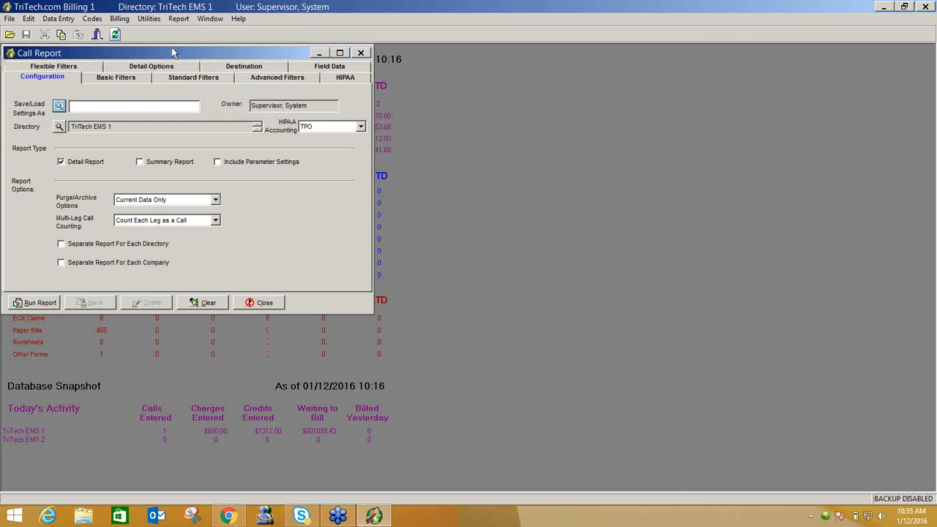
drag(182, 44, 279, 77)
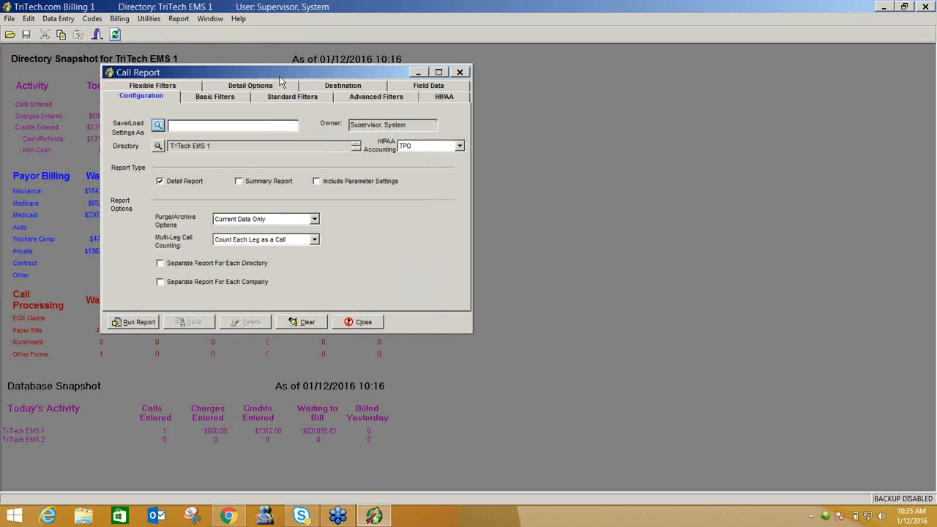
Examine the events of the INSURANCE PRIMARY schedule code, including NO BILL SENT YET, and close the schedule
click(92, 22)
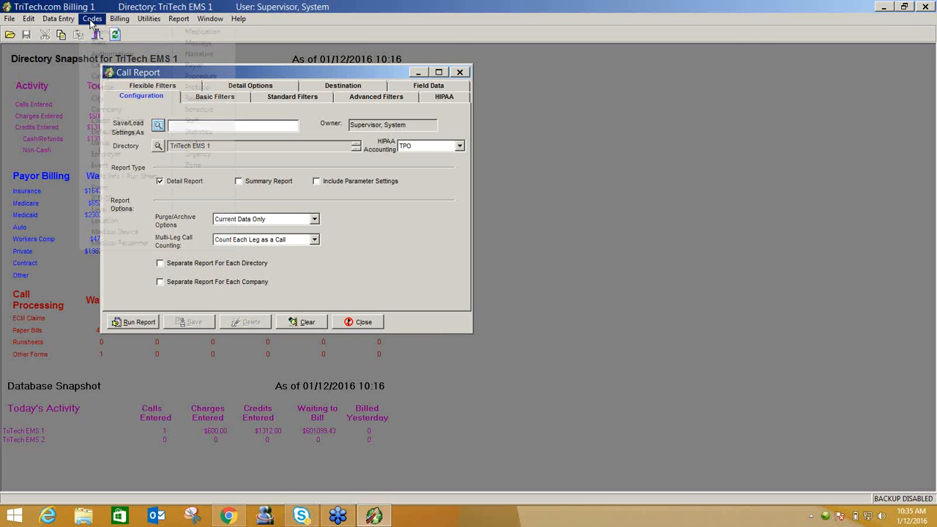
click(196, 110)
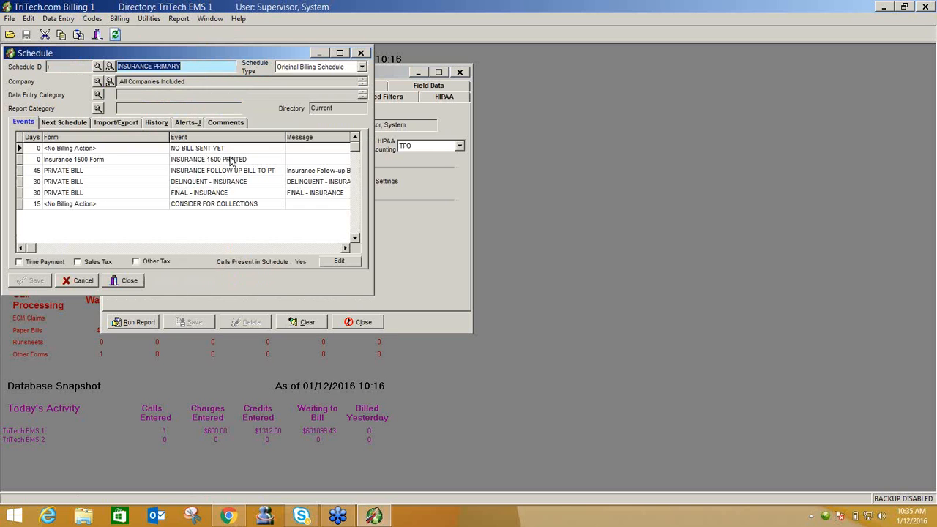
click(237, 149)
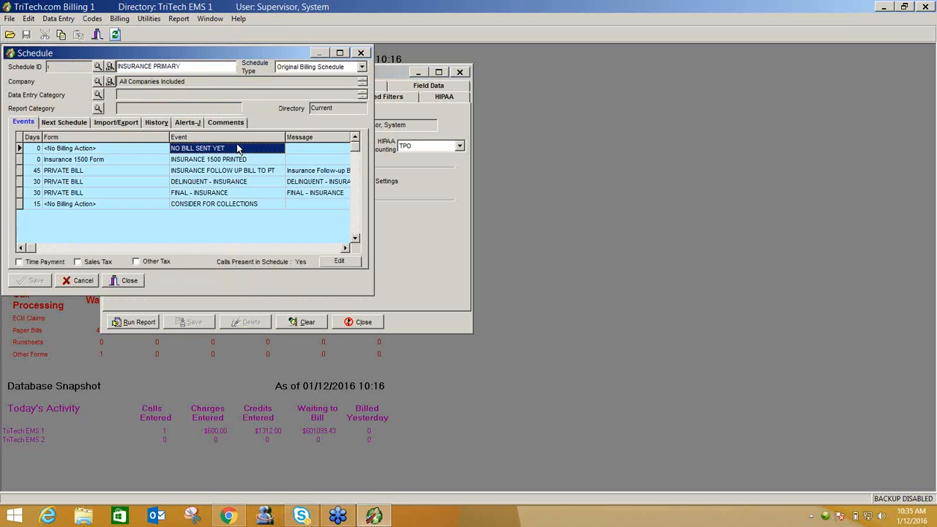
click(123, 282)
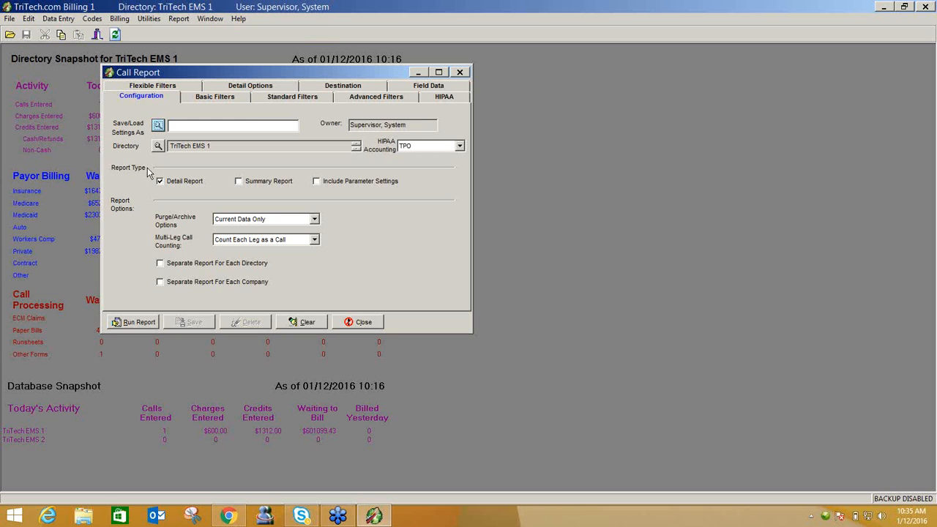
Load the saved report settings "*No Bill Sent" and review their basic filters and summary options
click(158, 125)
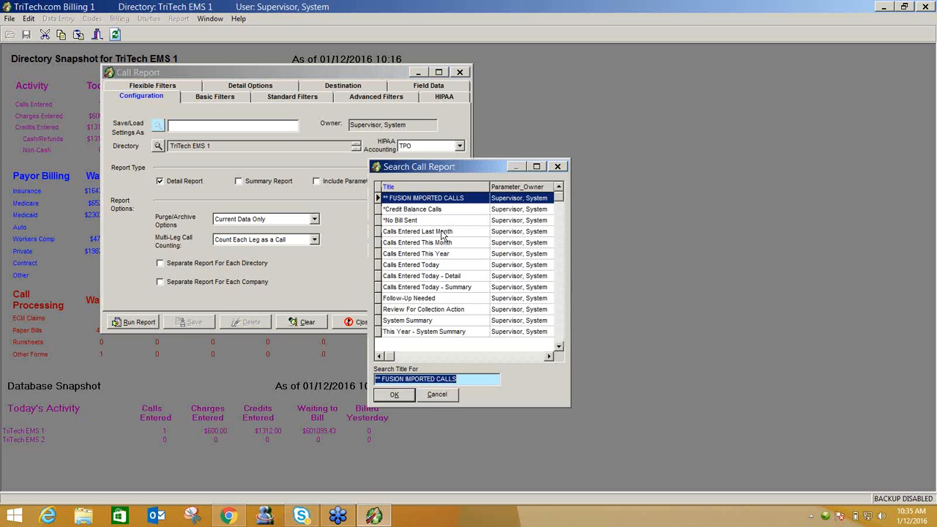
double_click(441, 219)
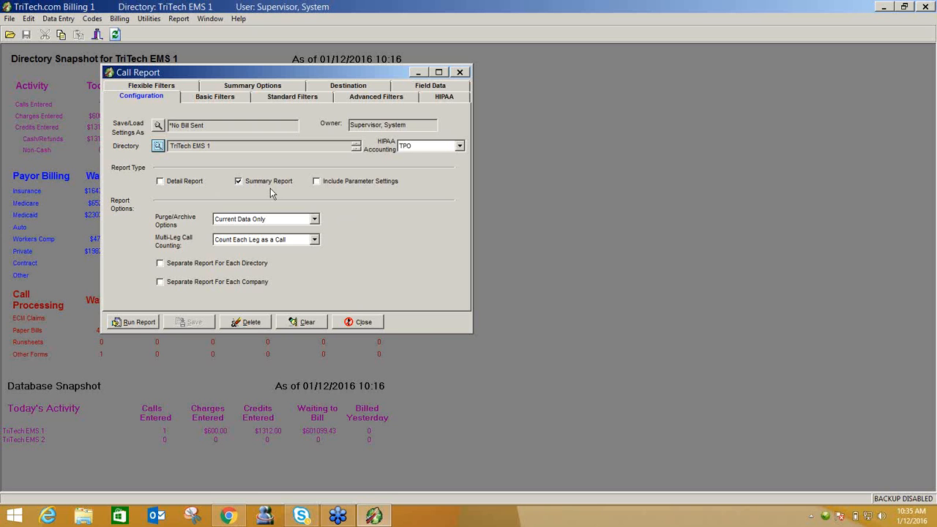
click(233, 98)
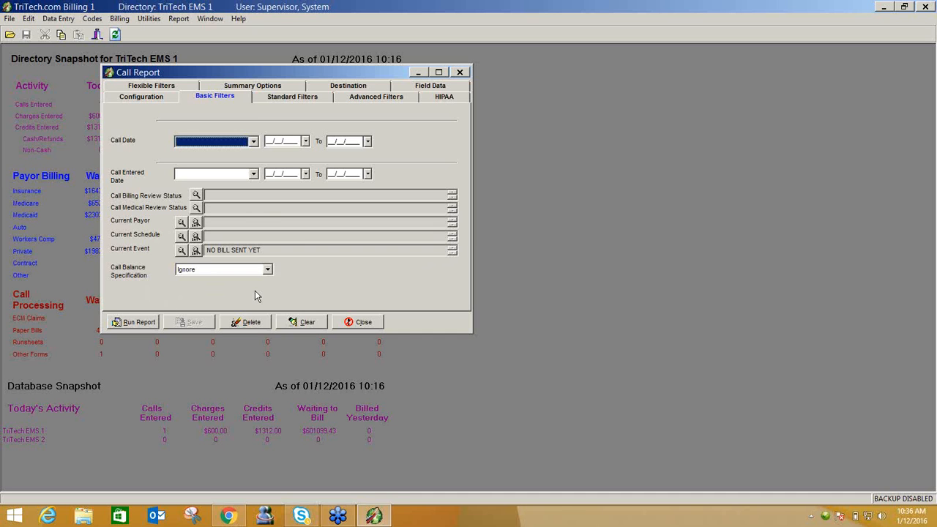
click(266, 88)
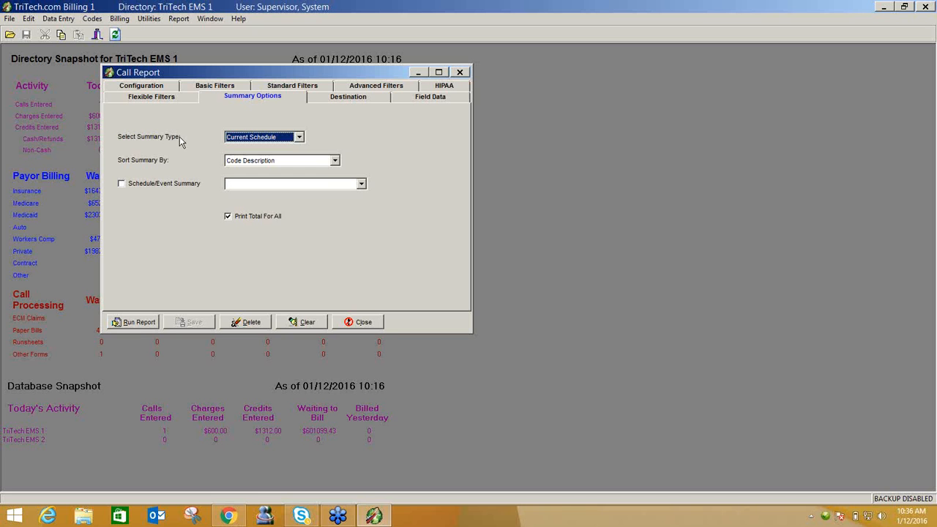
Run the "*No Bill Sent" summary report, and close its preview and the Call Report window
click(135, 324)
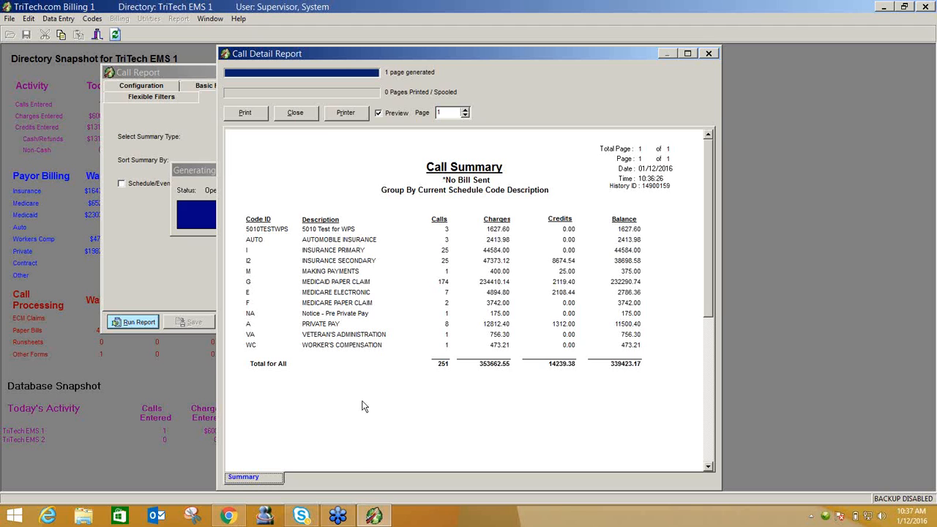
click(295, 113)
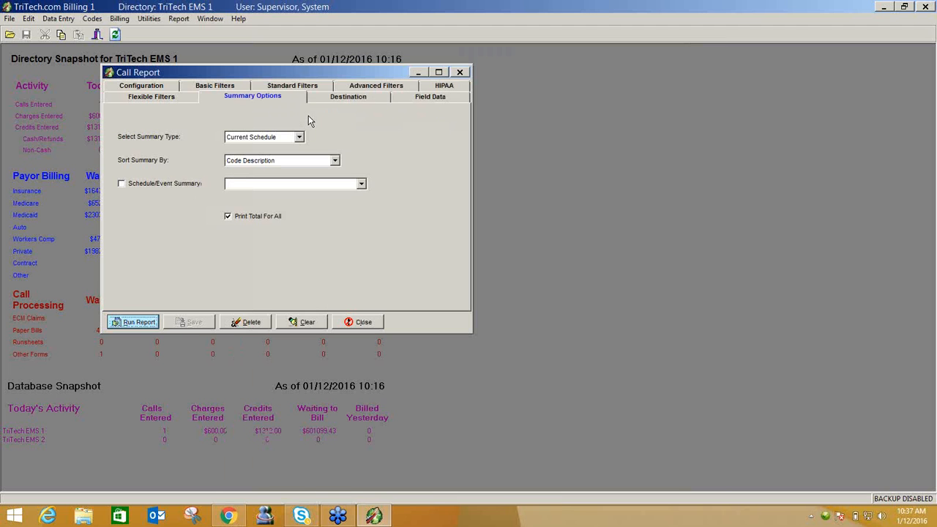
click(163, 89)
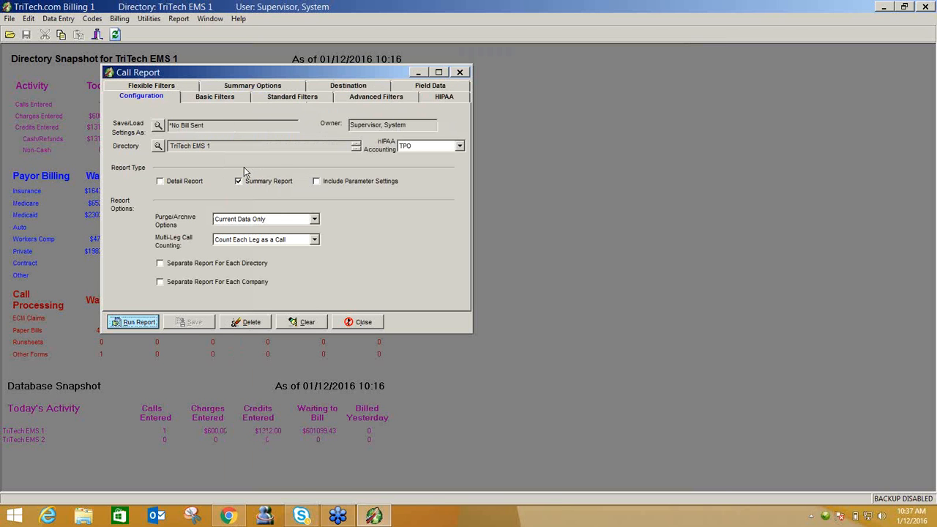
click(364, 324)
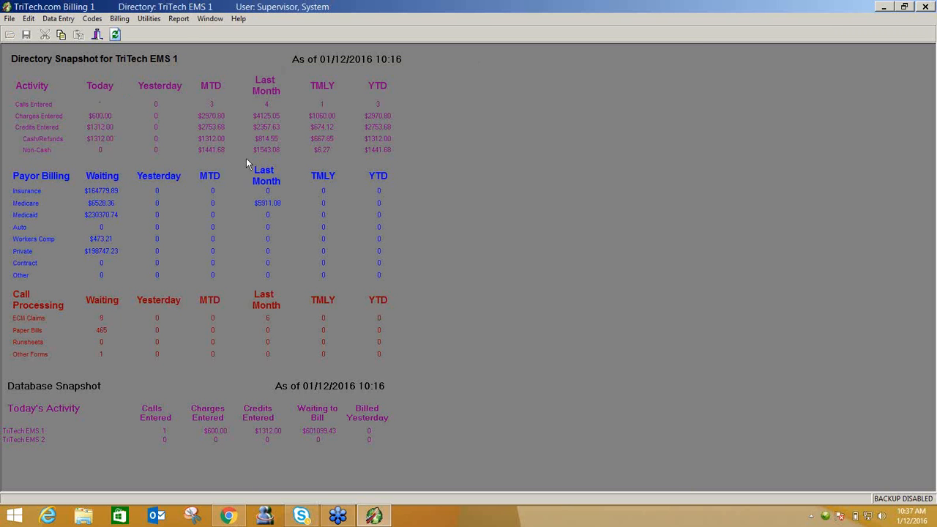
Open a new Call report, load the saved settings "*Credit Balance Calls" and review their basic filters
click(178, 18)
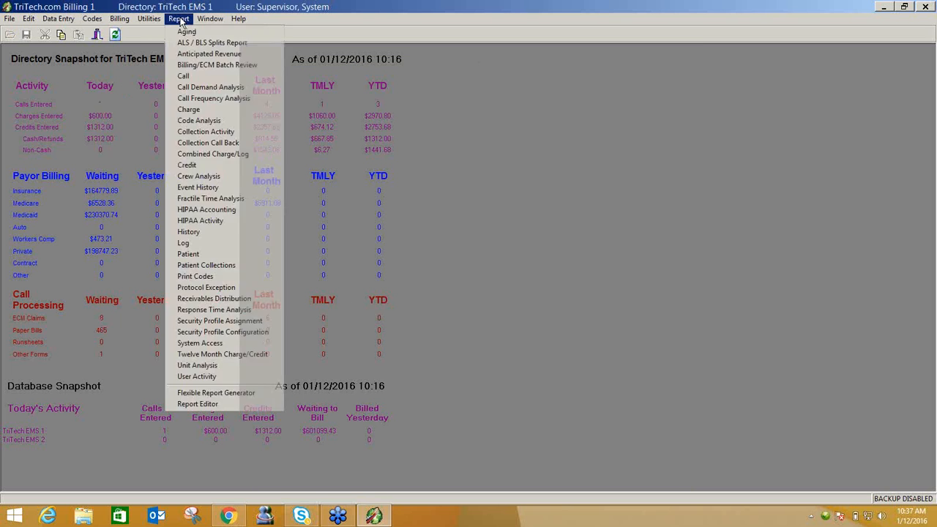
click(179, 77)
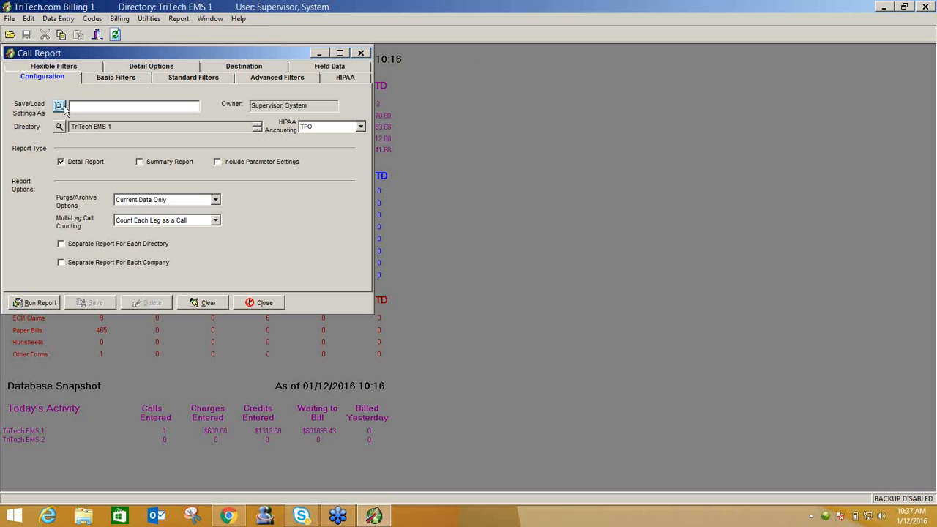
click(59, 106)
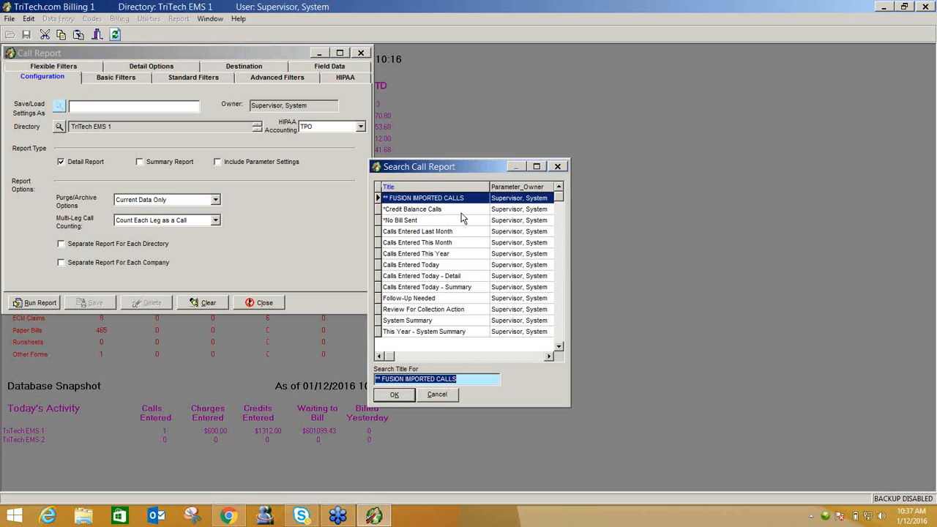
double_click(461, 210)
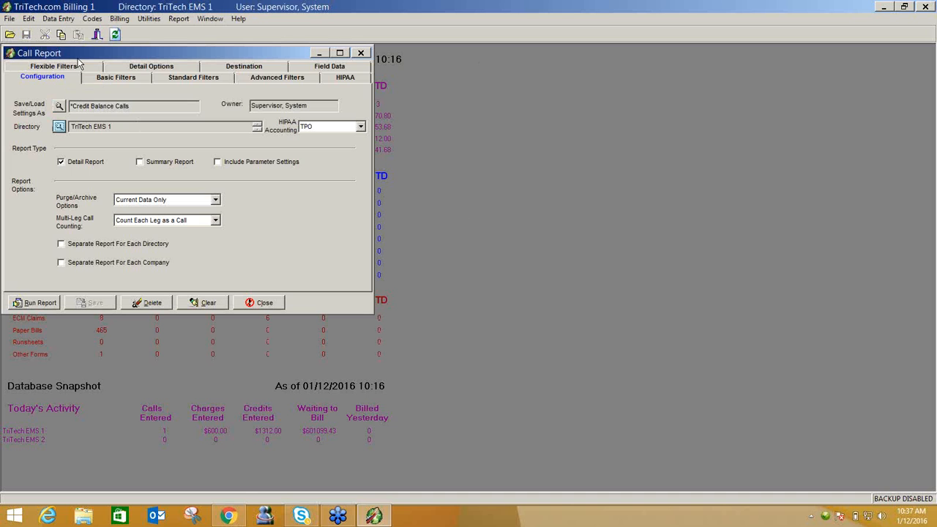
drag(125, 51, 249, 94)
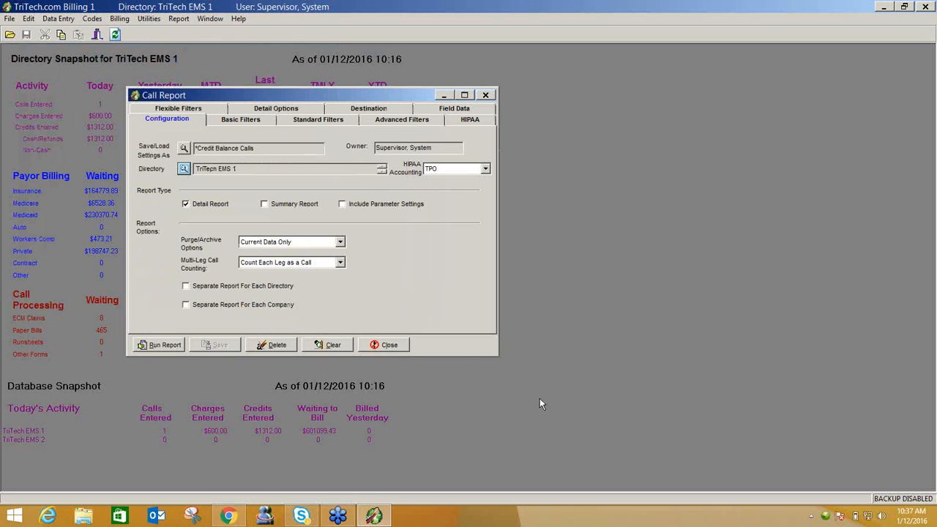
click(255, 121)
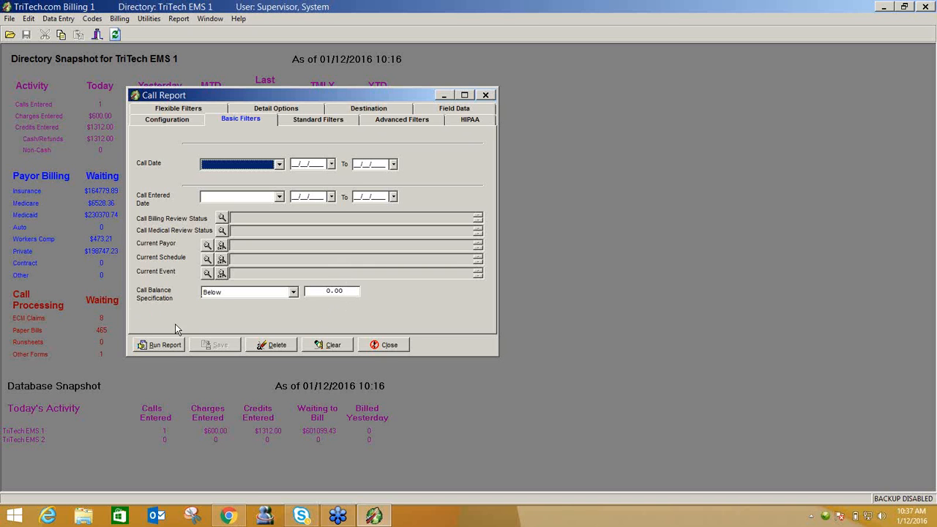
Run the "*Credit Balance Calls" detail report, and close its preview and the Call Report window
click(162, 345)
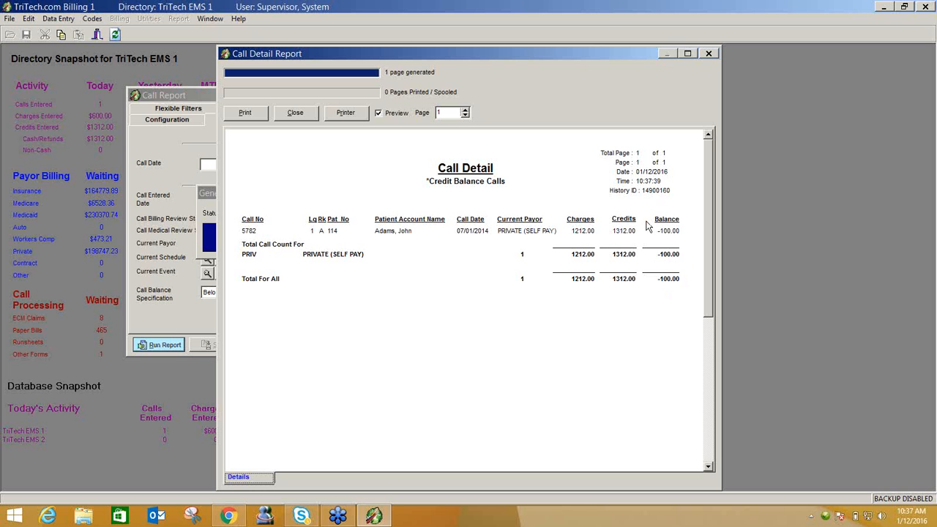
click(296, 113)
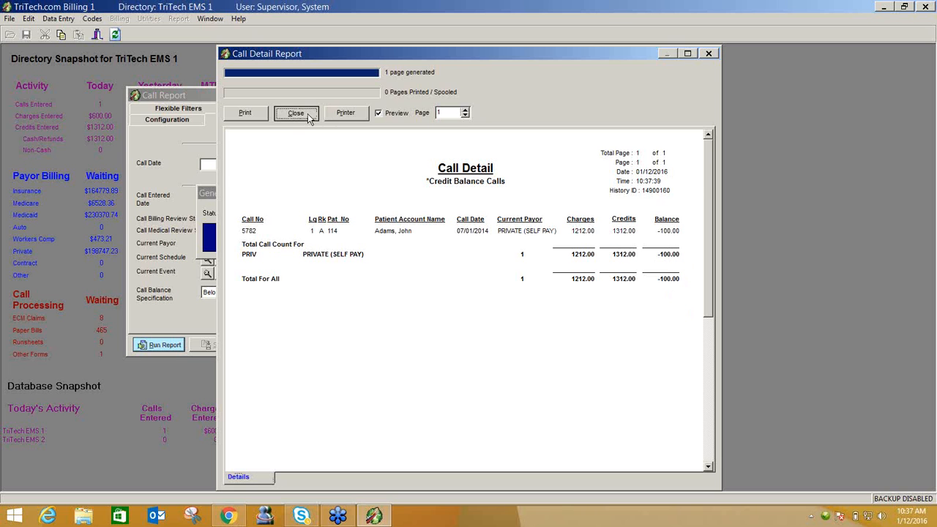
click(159, 124)
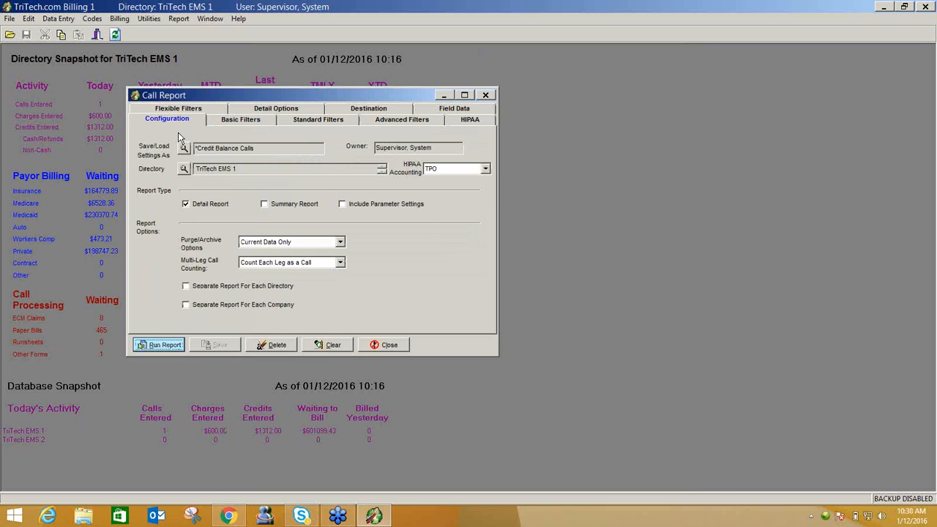
click(389, 345)
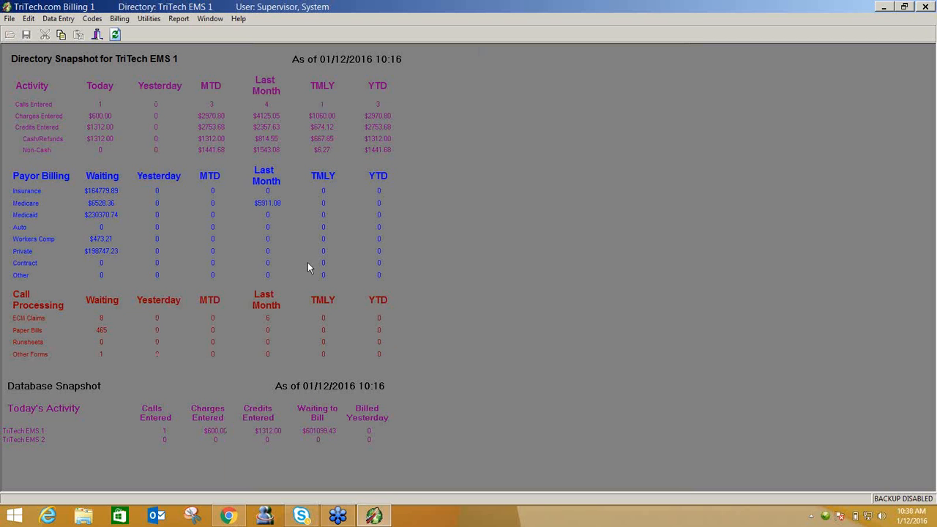
Open a new Call report and load the saved report settings "Follow-Up Needed"
click(178, 18)
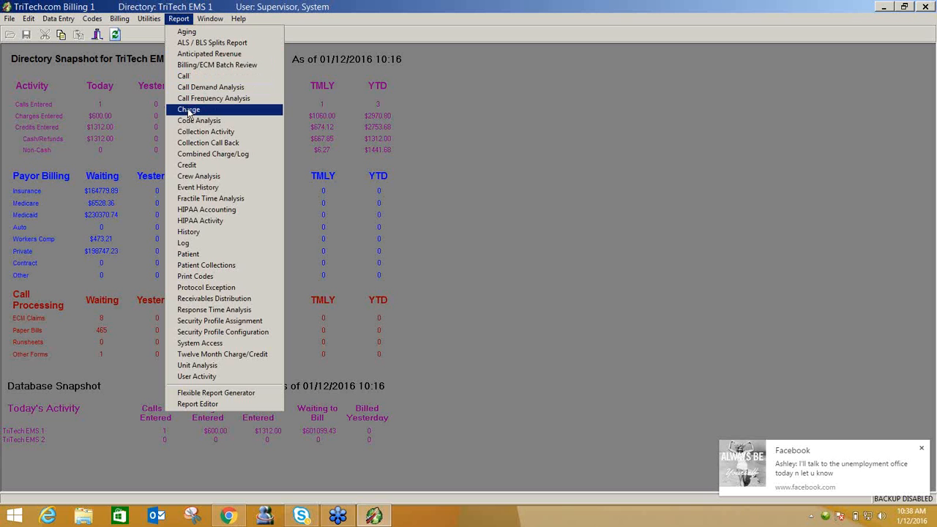
click(183, 75)
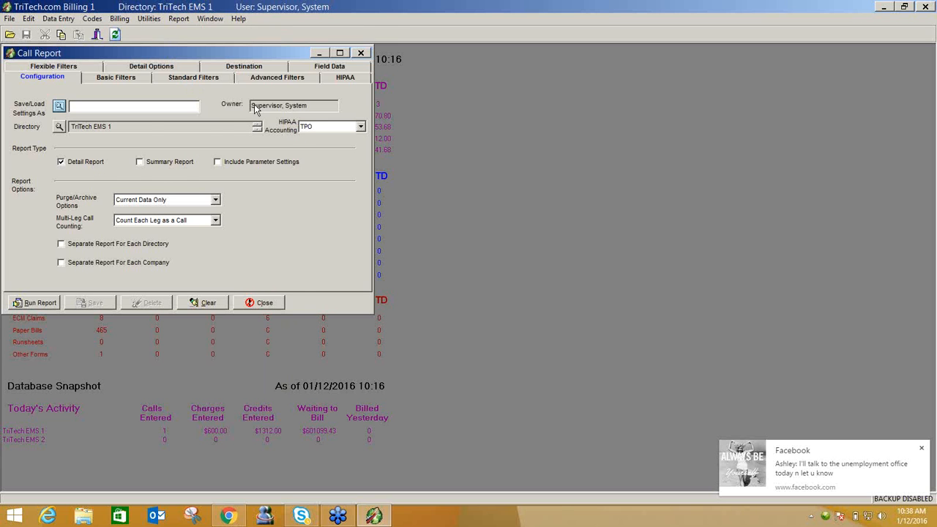
click(146, 161)
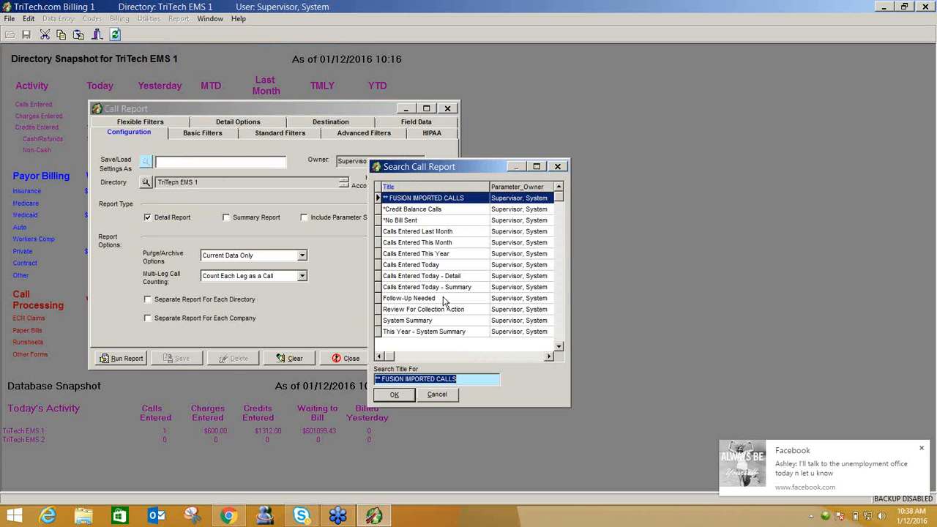
click(444, 299)
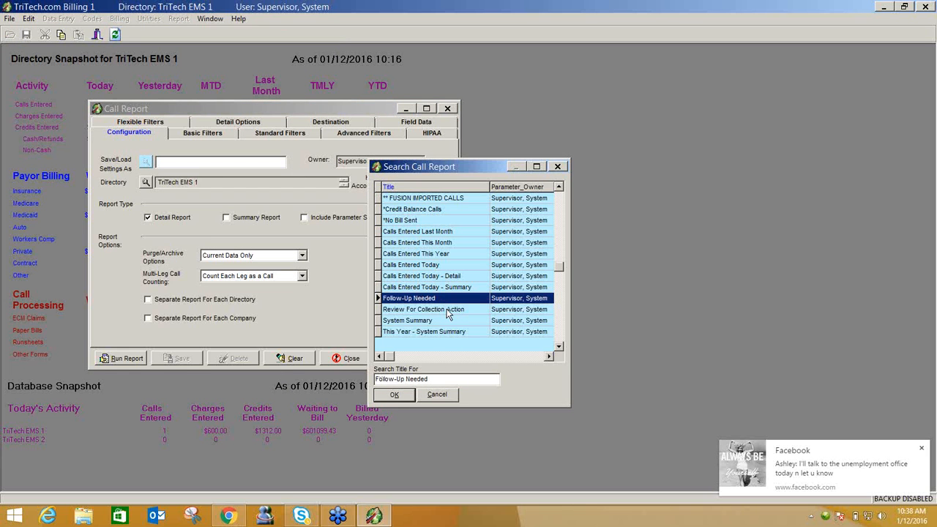
click(449, 311)
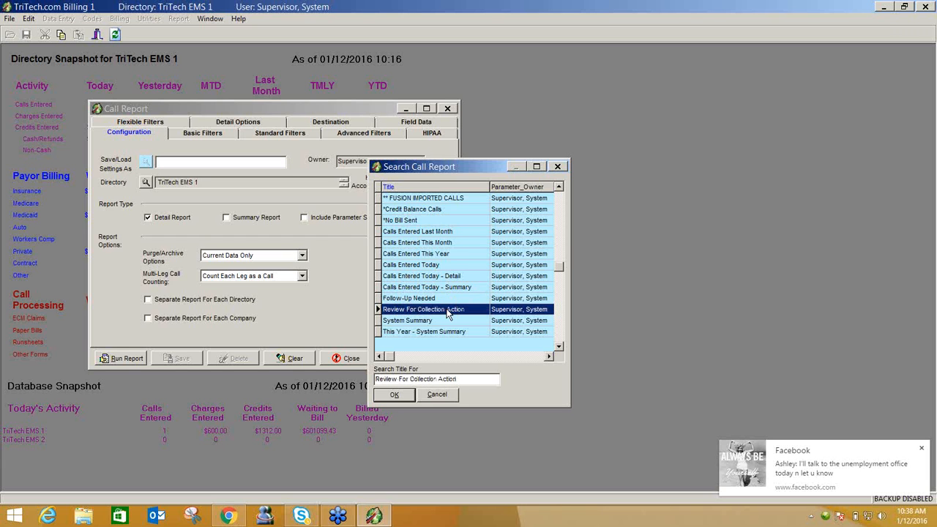
click(444, 300)
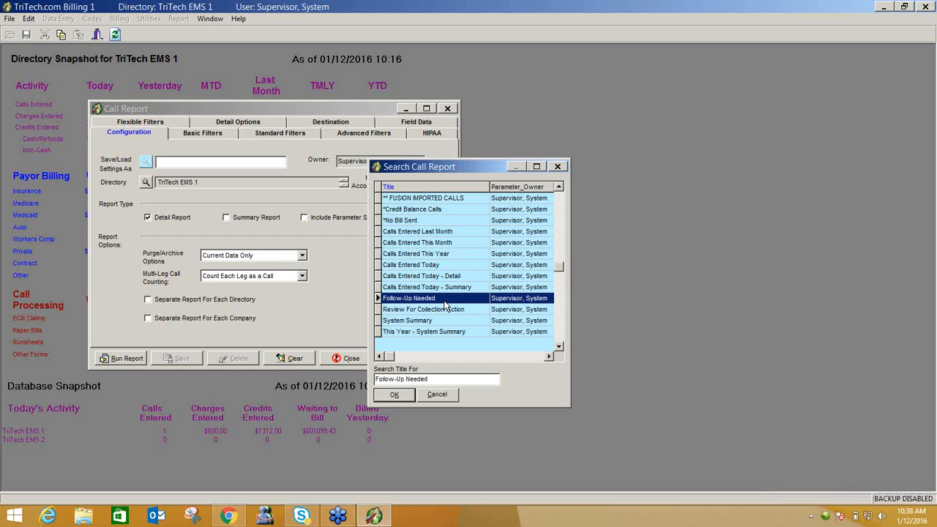
double_click(426, 298)
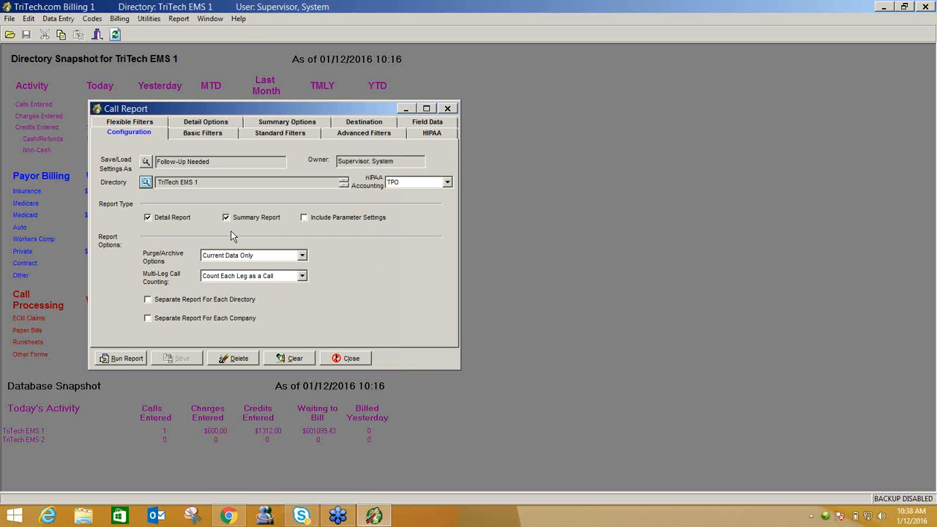
Review the basic filters of "Follow-Up Needed", including the event codes selected for Current Event, keeping the selection
click(210, 135)
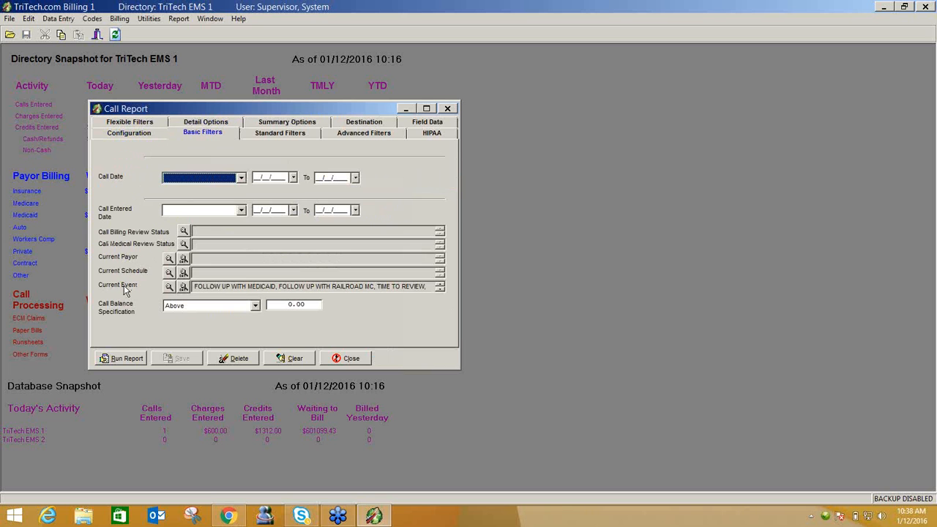
click(168, 287)
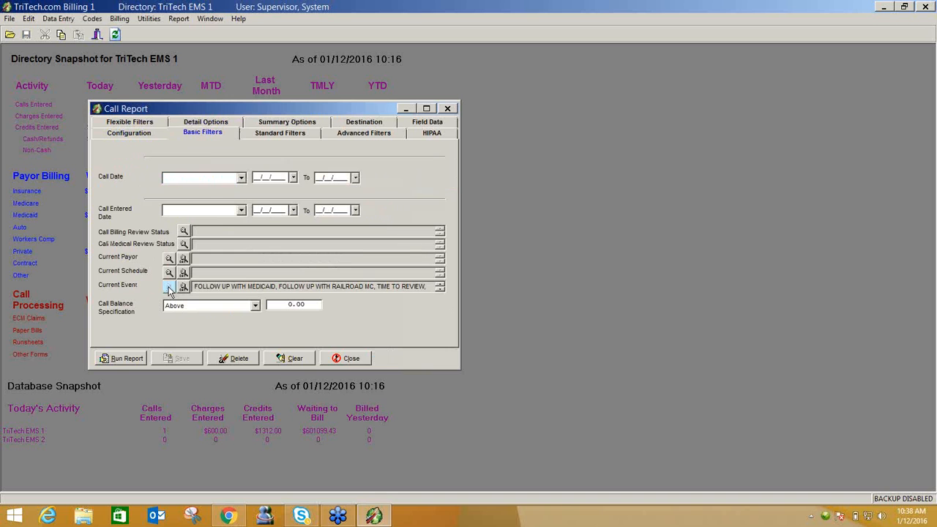
click(598, 237)
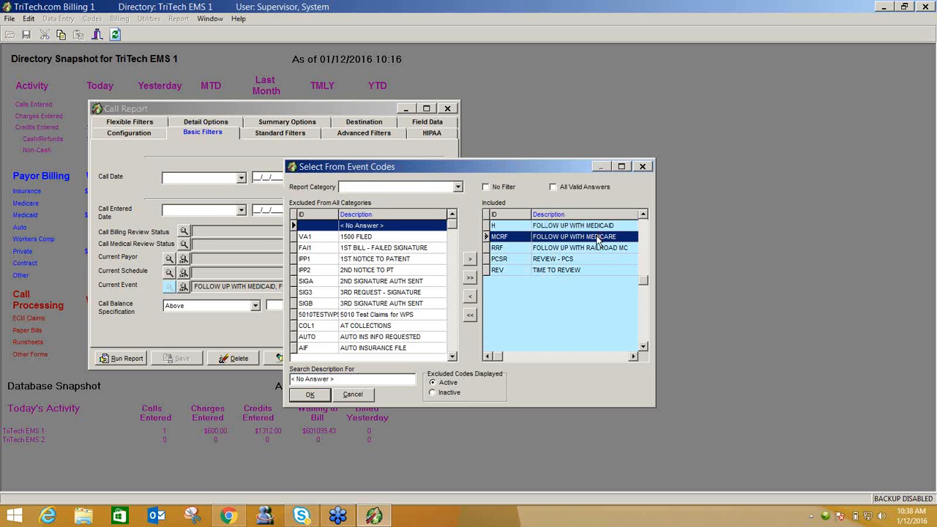
click(579, 273)
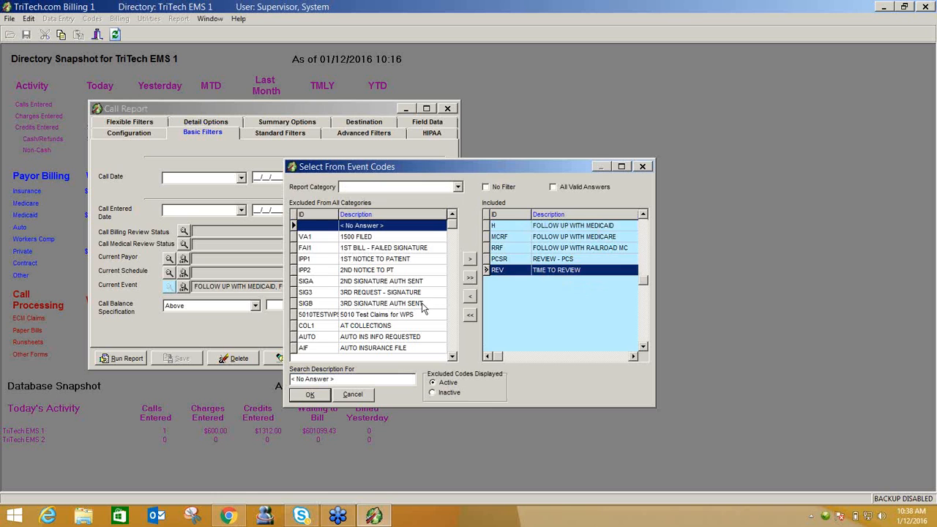
click(311, 395)
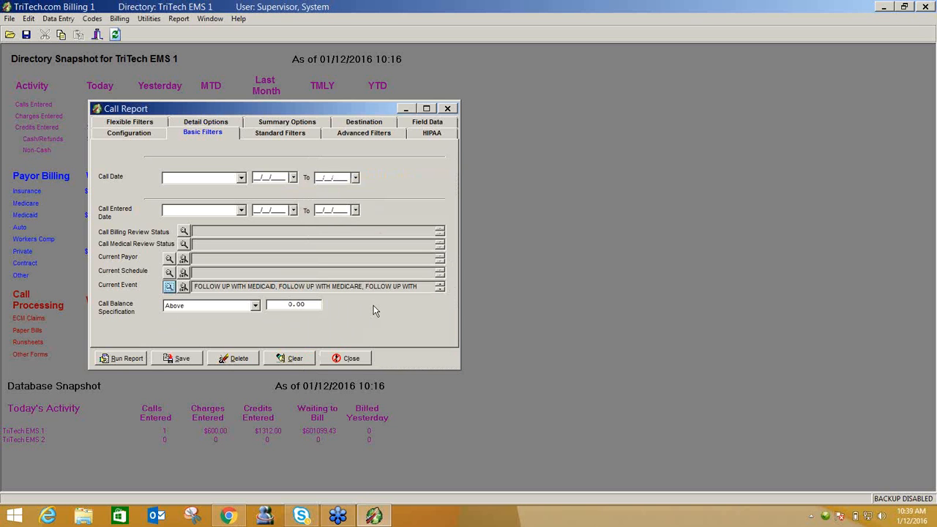
Check the detail options of "Follow-Up Needed", run the report and close its preview
click(233, 123)
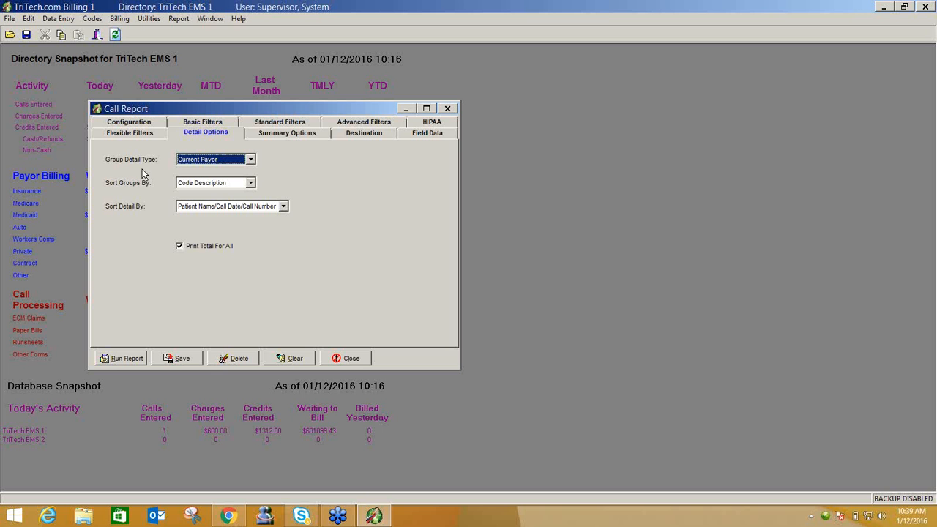
click(126, 360)
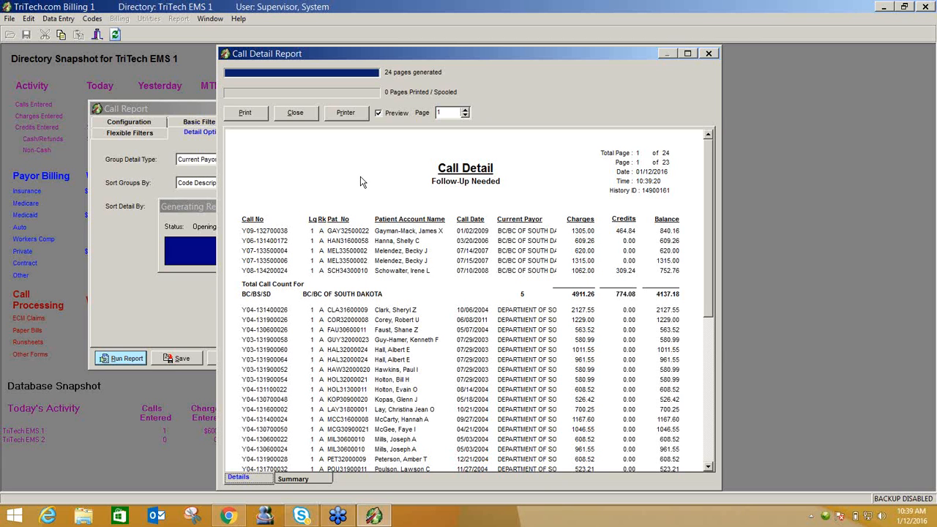
click(295, 114)
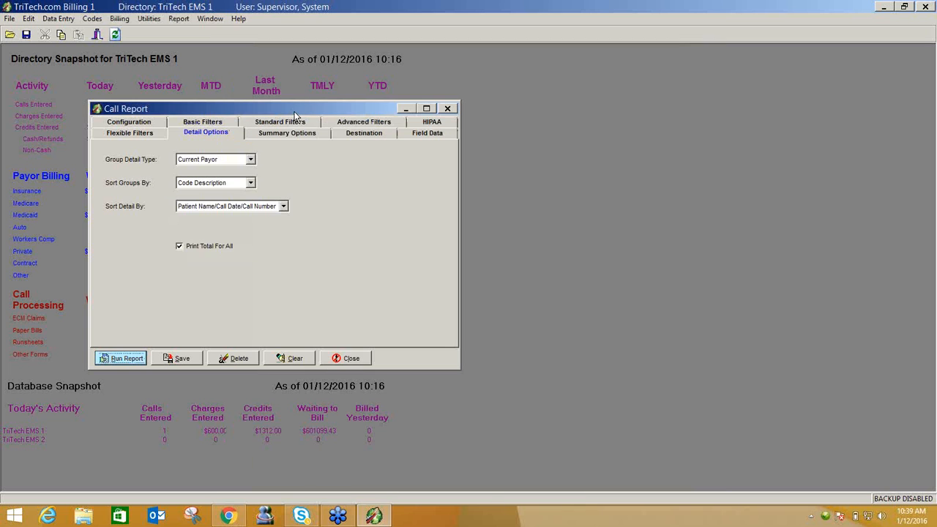
Load the saved settings "Review For Collection Action" without saving the changed parameters, and review their basic filters
click(136, 125)
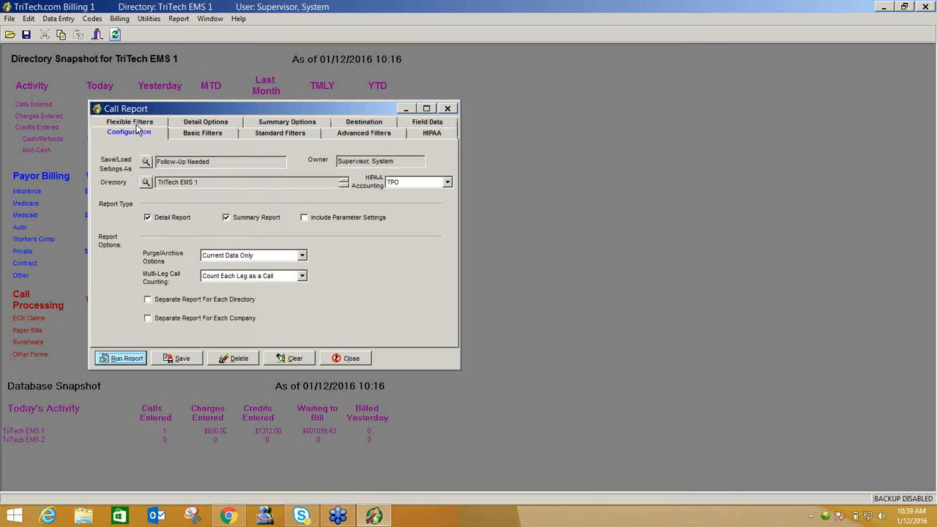
click(145, 161)
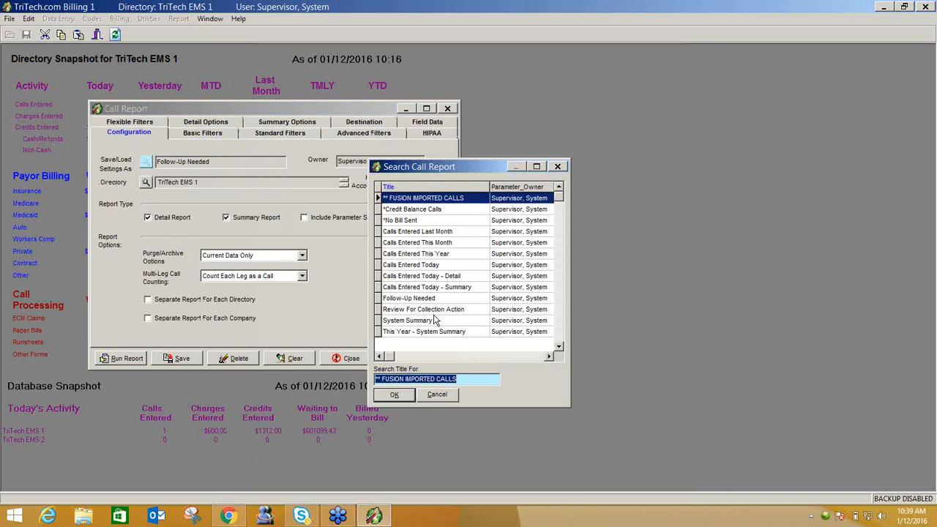
click(443, 309)
double_click(443, 309)
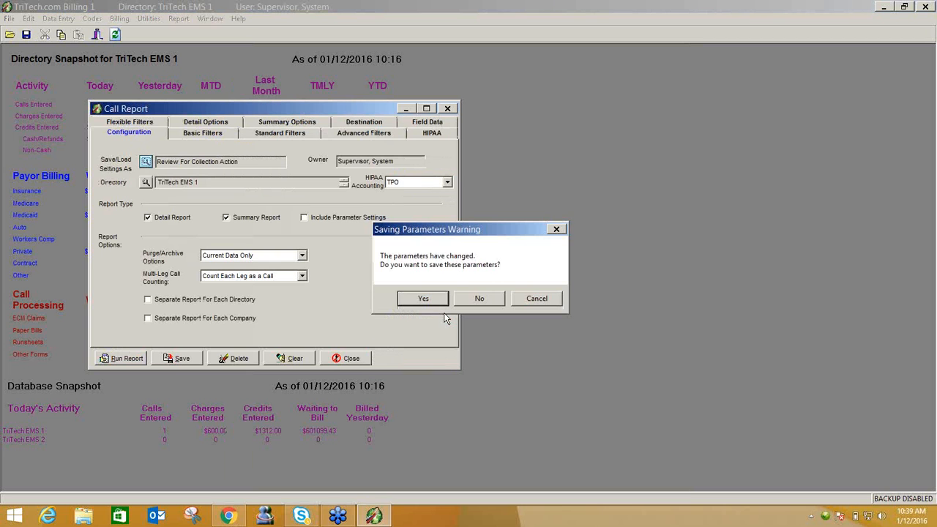
click(479, 298)
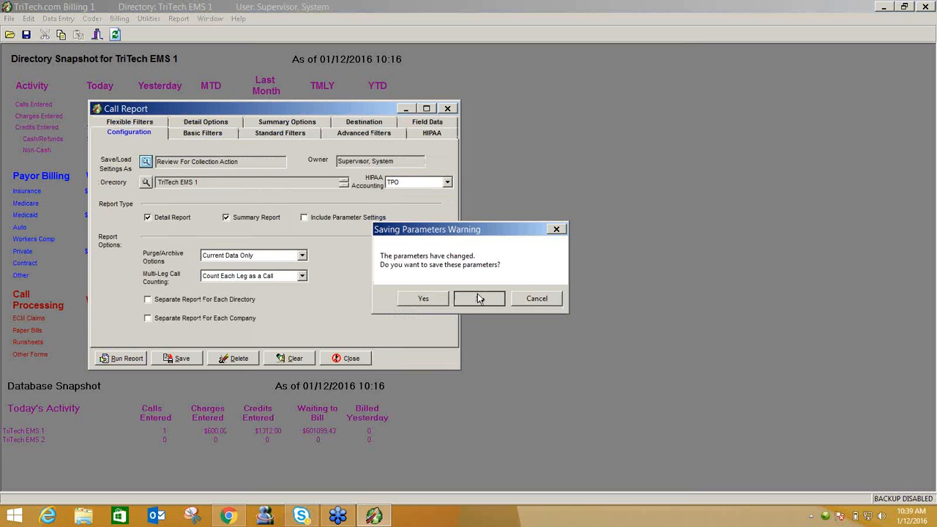
click(224, 135)
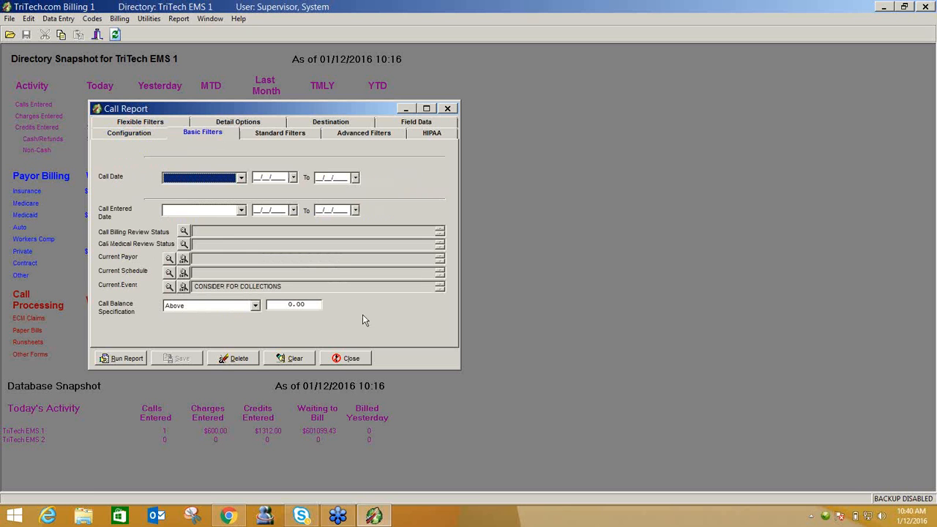
Look up schedule code "a" (PRIVATE PAY), examine its CONSIDER FOR COLLECTIONS event and close the schedule
click(93, 19)
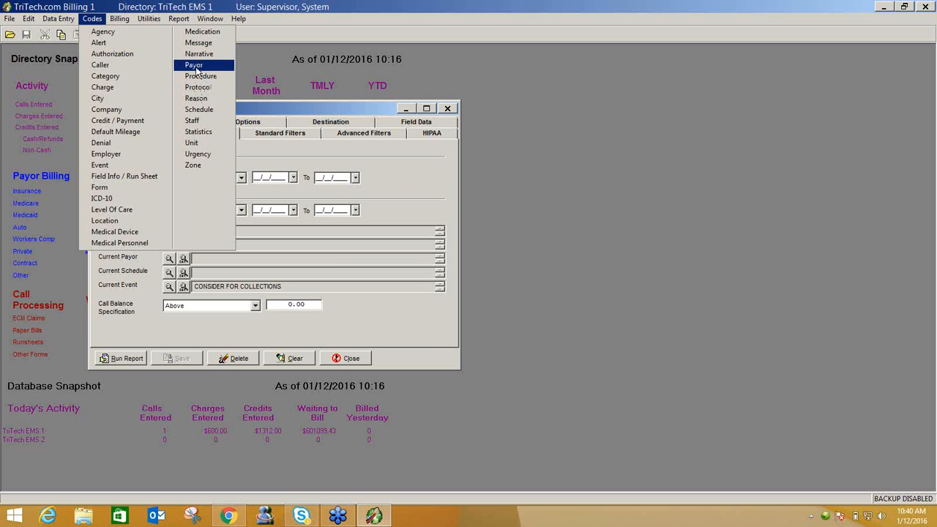
click(197, 110)
text(a)
key(Tab)
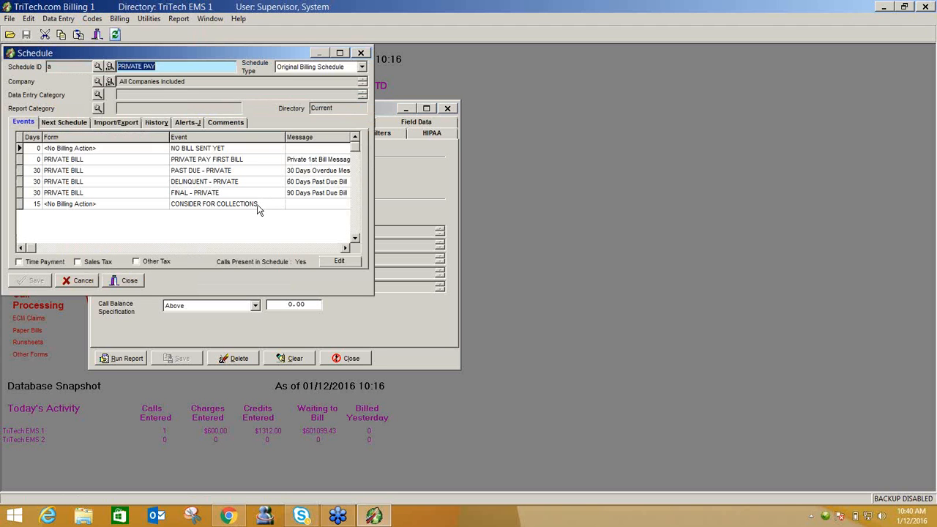
click(257, 207)
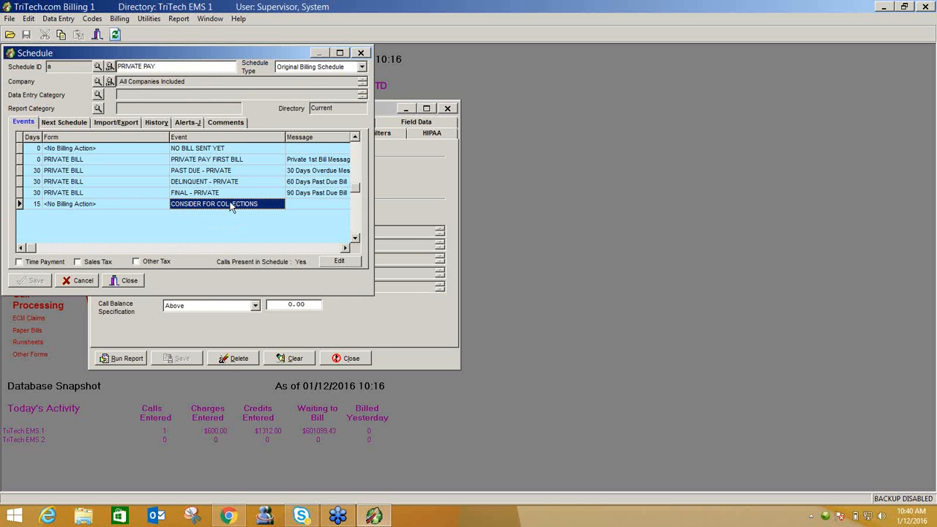
click(131, 282)
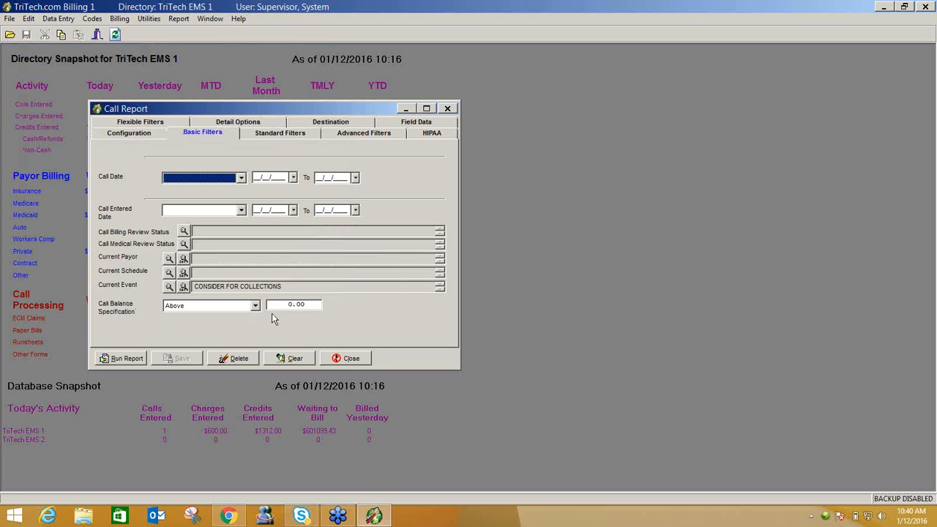
Run the "Review For Collection Action" detail report
click(126, 358)
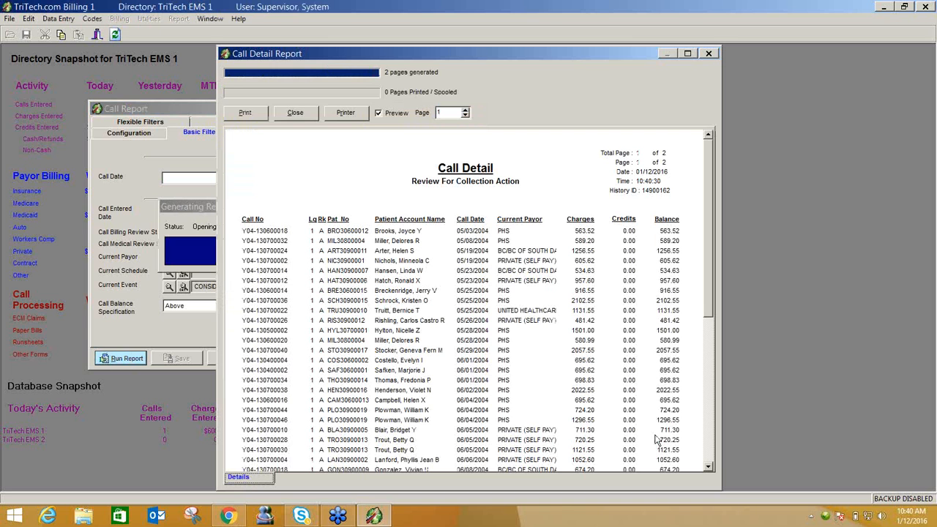
Close the "Review For Collection Action" report preview and its Call Report window
click(295, 113)
click(123, 135)
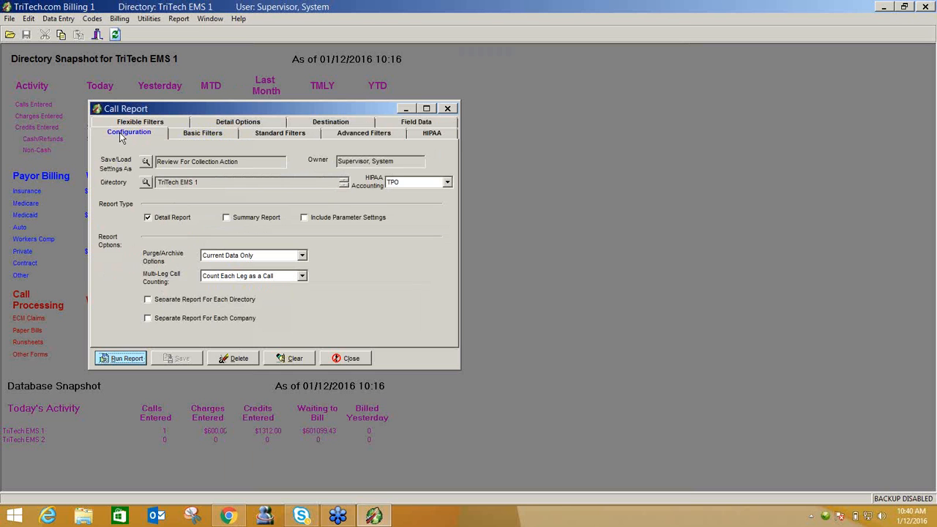
click(349, 361)
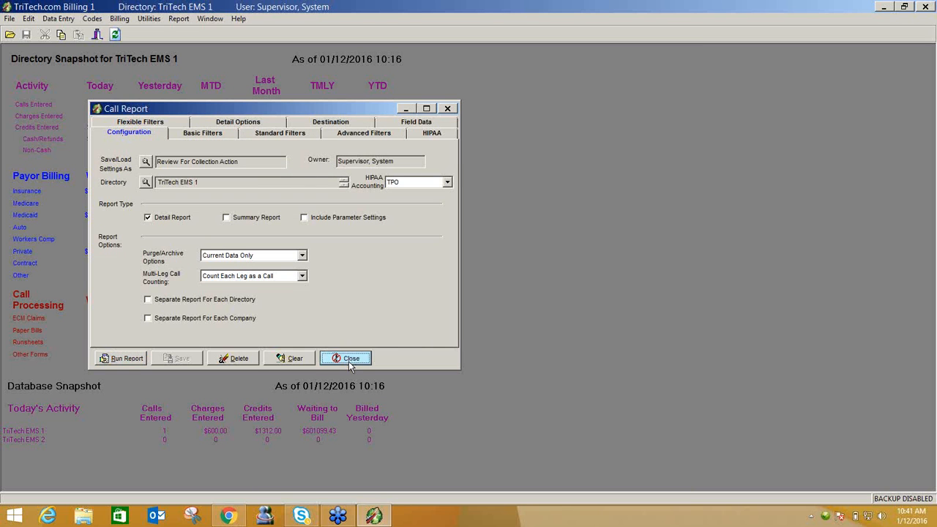
Open a new Call report and load the saved settings "This Year - System Summary"
click(182, 21)
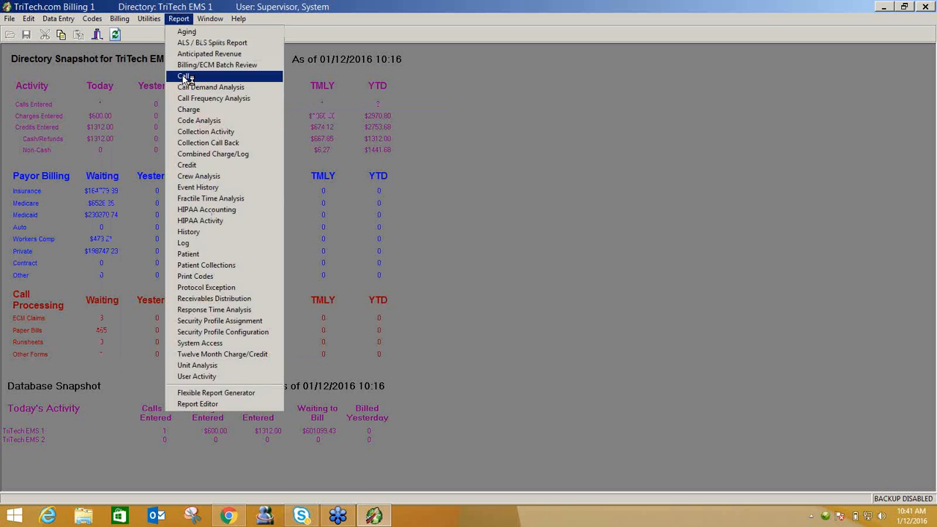
click(183, 77)
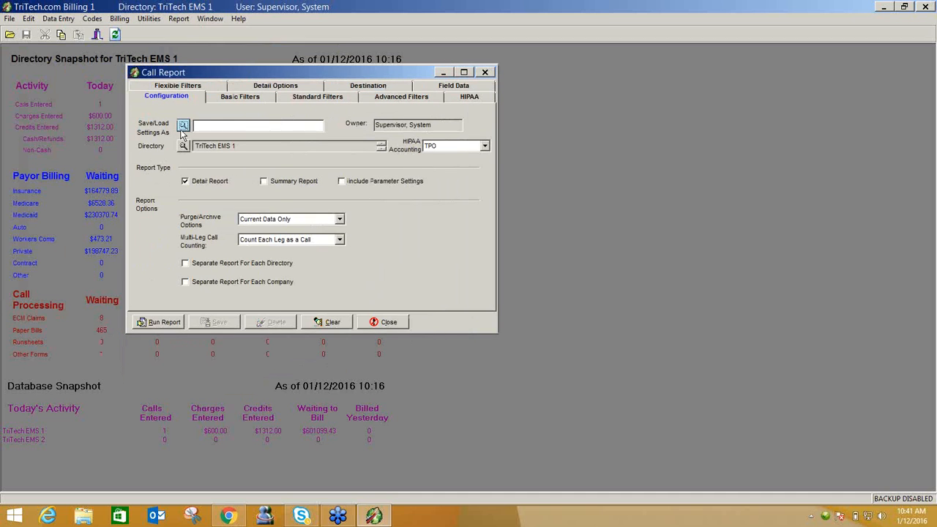
click(183, 125)
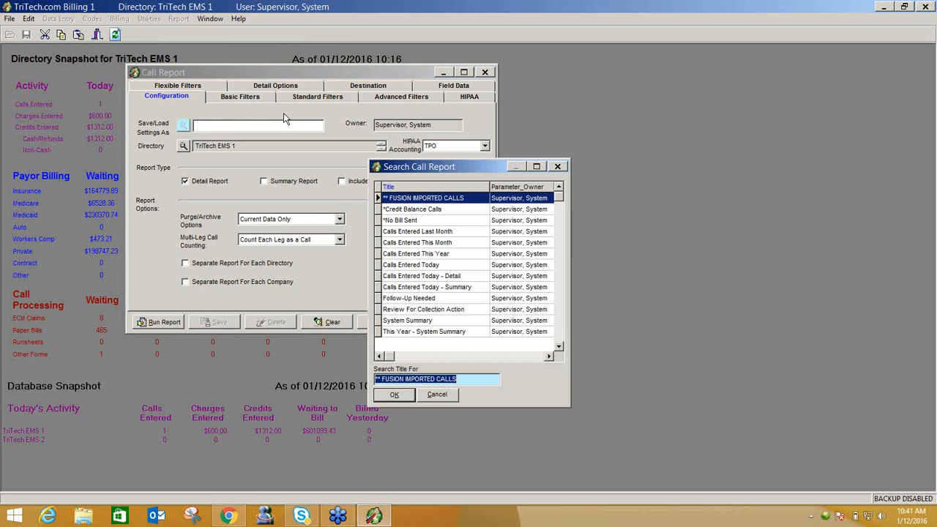
double_click(439, 331)
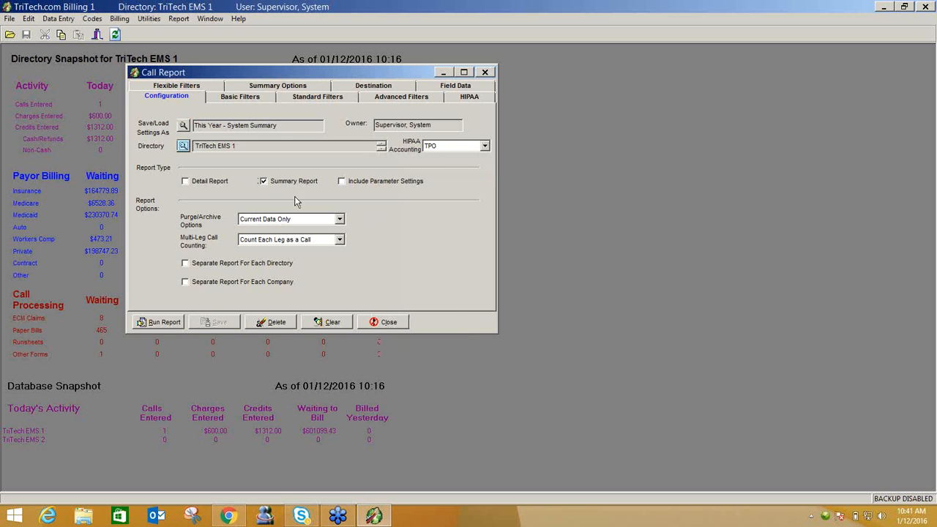
Review the basic filters and summary options of "This Year - System Summary", and run the report before closing it
click(240, 98)
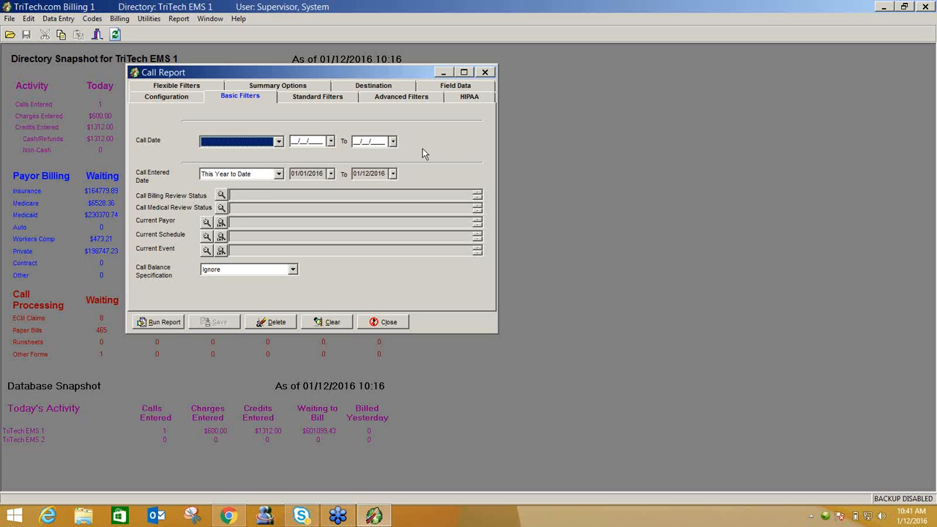
click(270, 88)
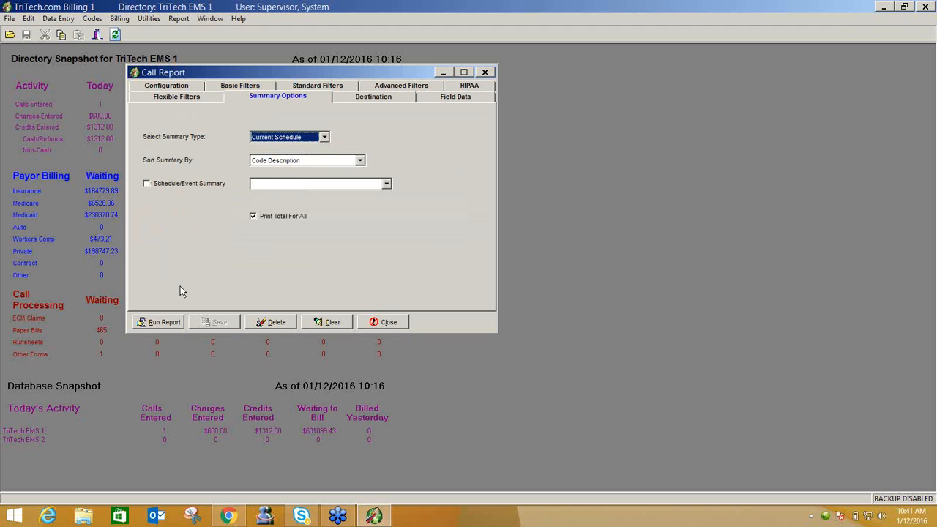
click(161, 323)
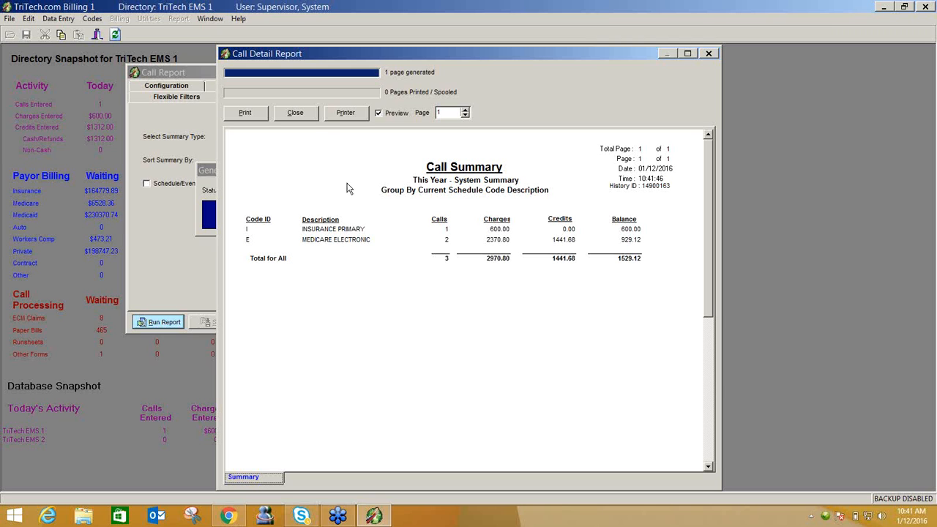
click(295, 113)
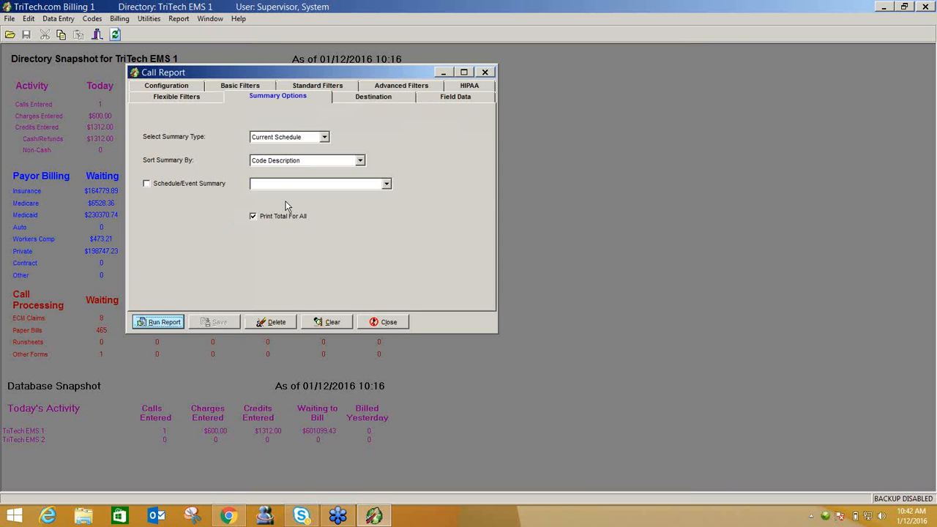
click(381, 322)
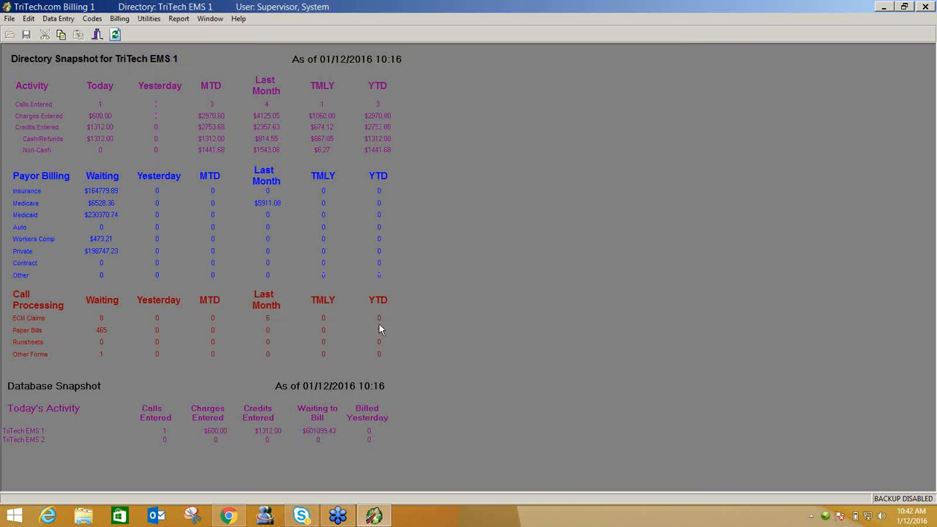
Open a new Call report without loading saved settings, and set its report type to Summary Report only, without Detail Report
click(182, 19)
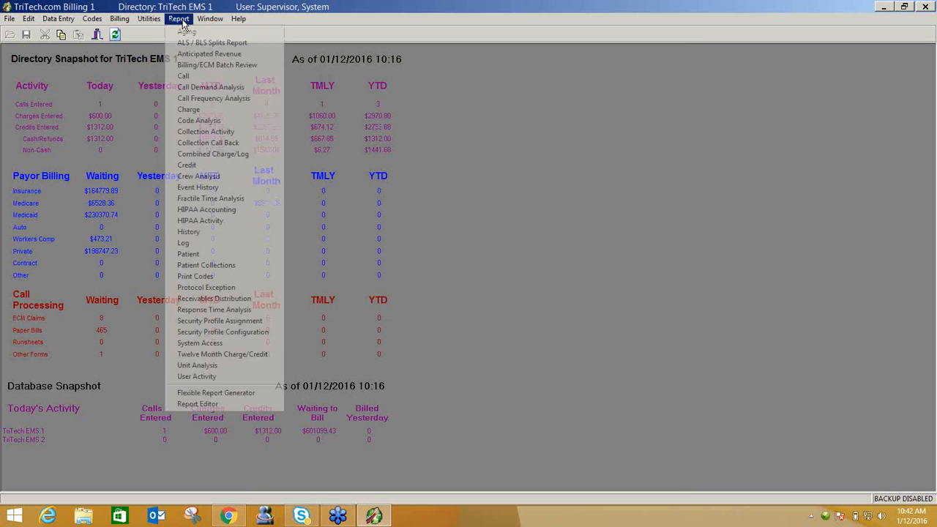
click(184, 78)
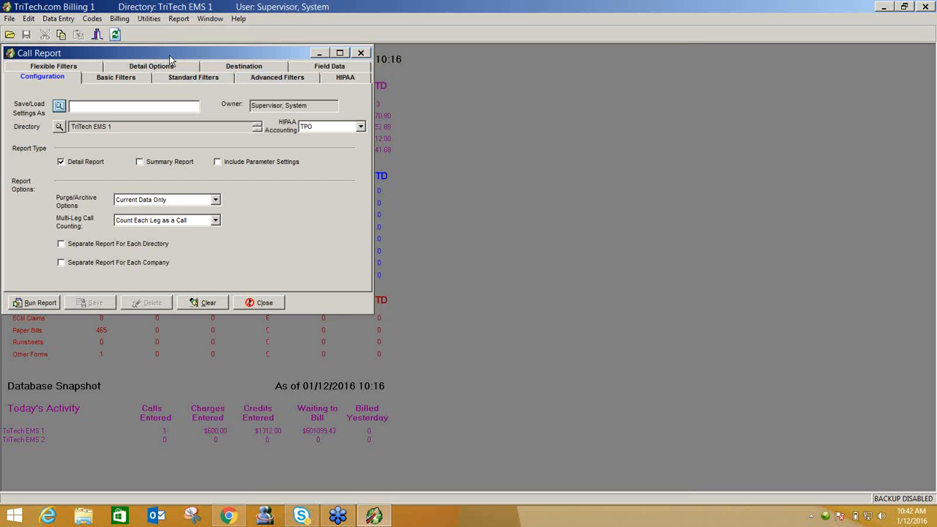
drag(168, 58, 210, 77)
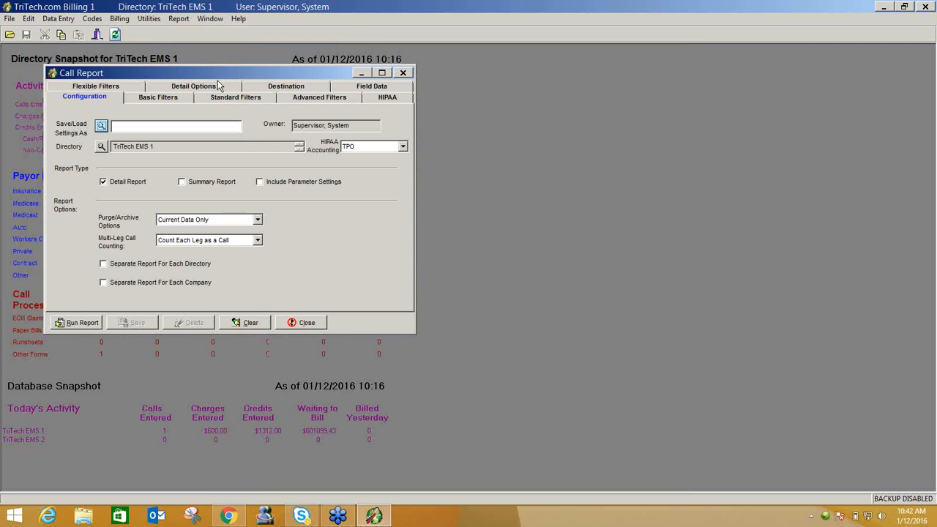
click(102, 126)
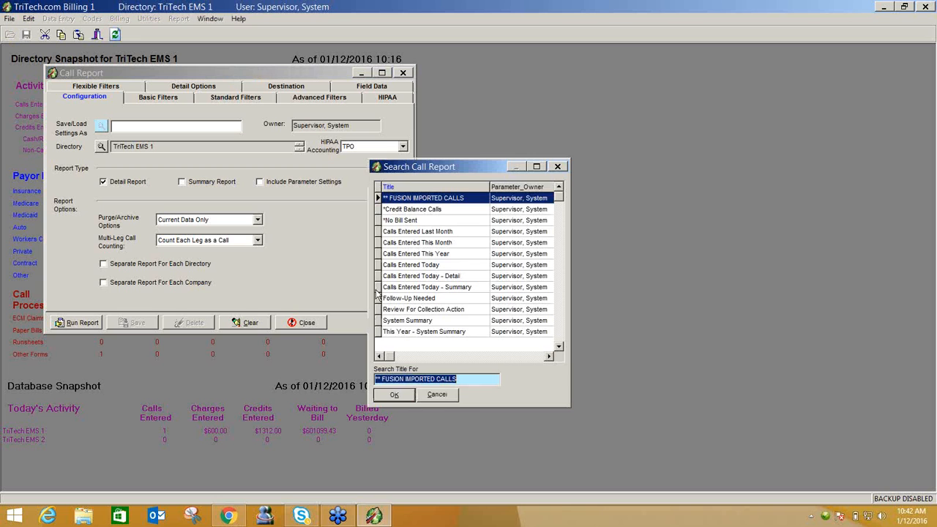
click(437, 394)
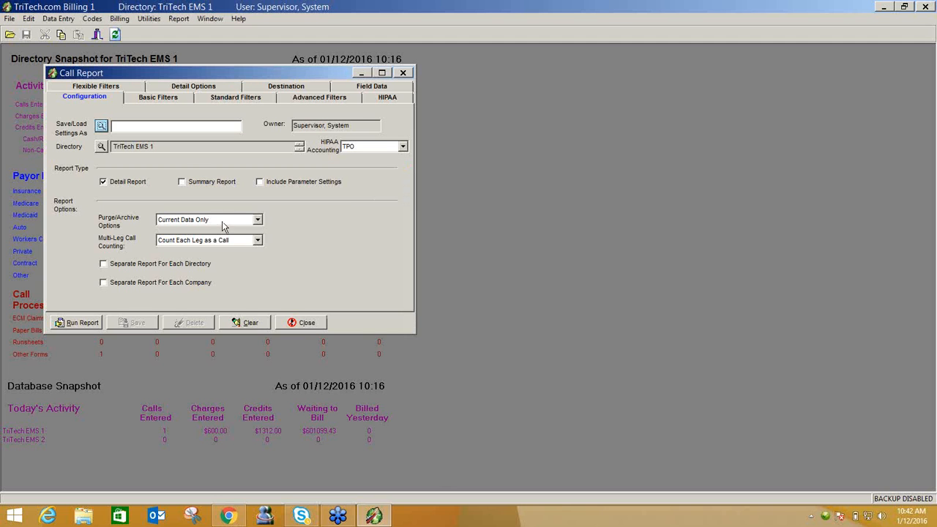
click(194, 187)
click(122, 183)
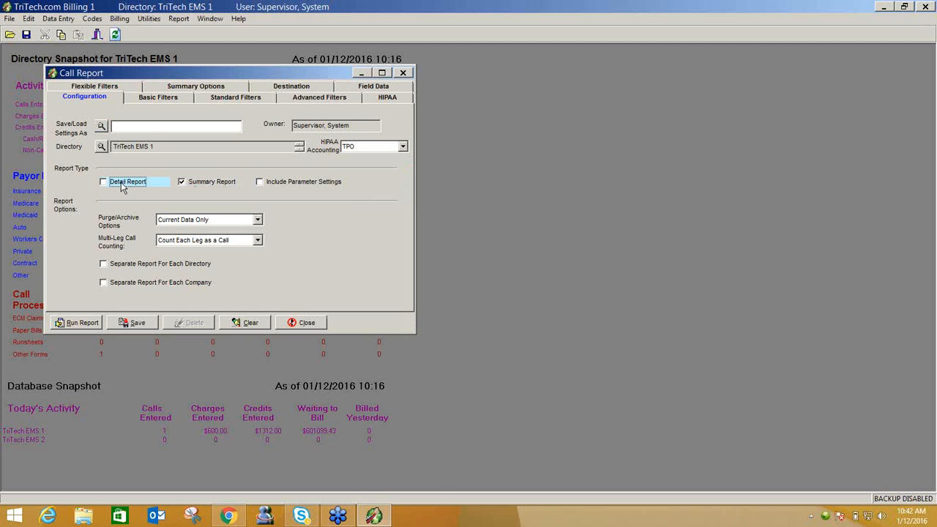
Set the Call Date filter to This Year to Date
click(171, 103)
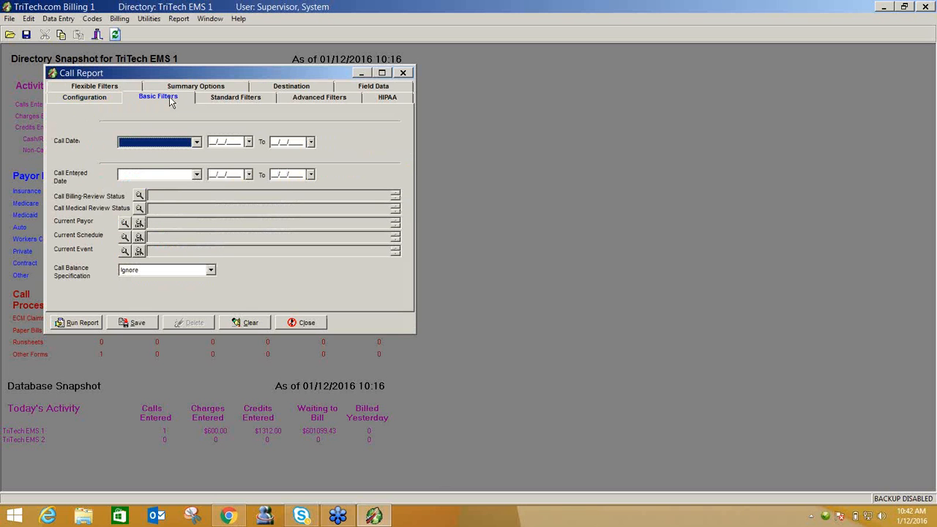
click(198, 143)
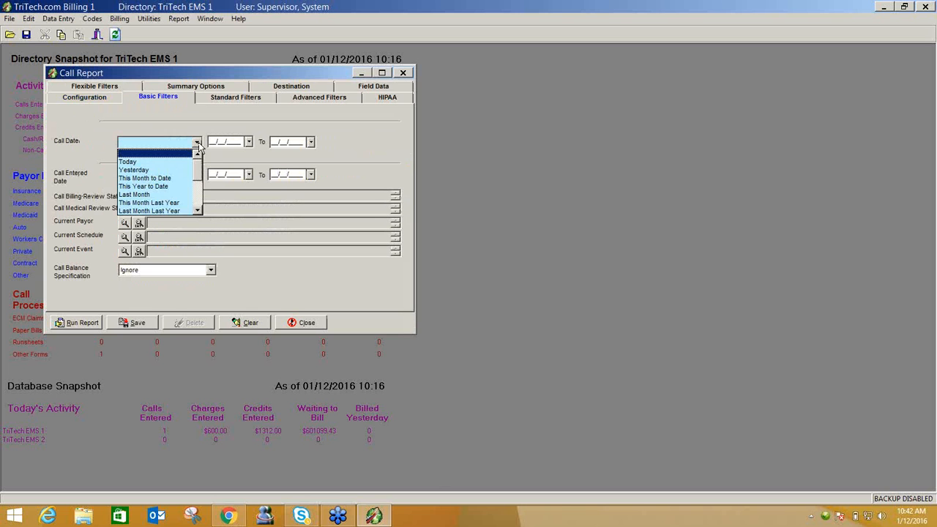
click(168, 188)
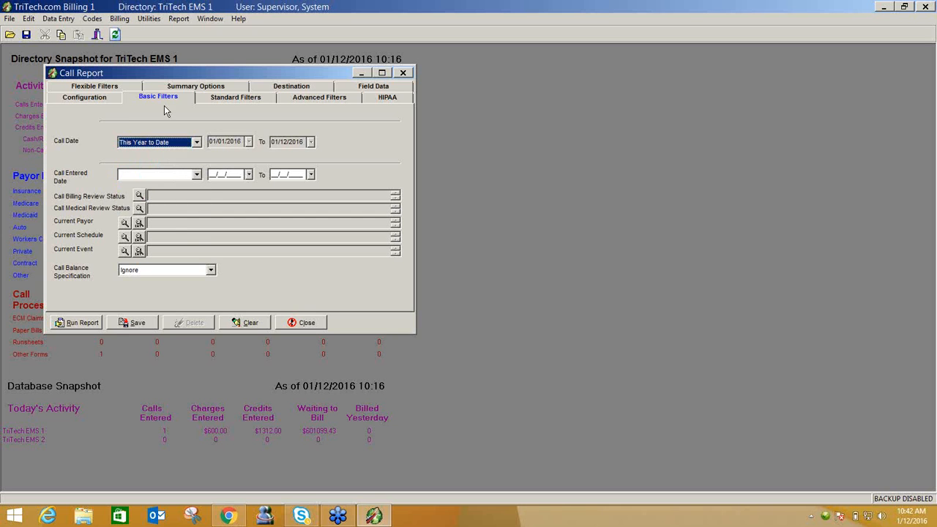
Summarize the report by Level of Care, sort it by Code Description and turn off the Schedule/Event Summary
click(207, 88)
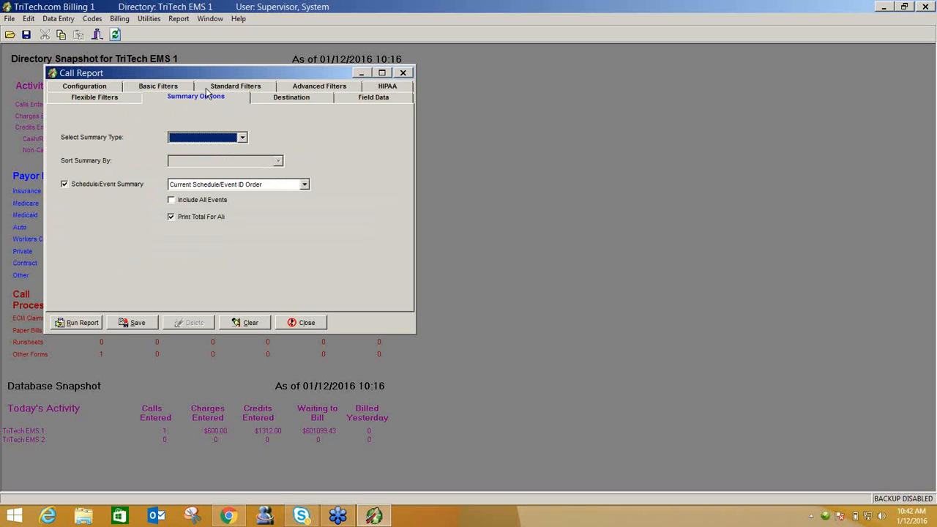
click(242, 139)
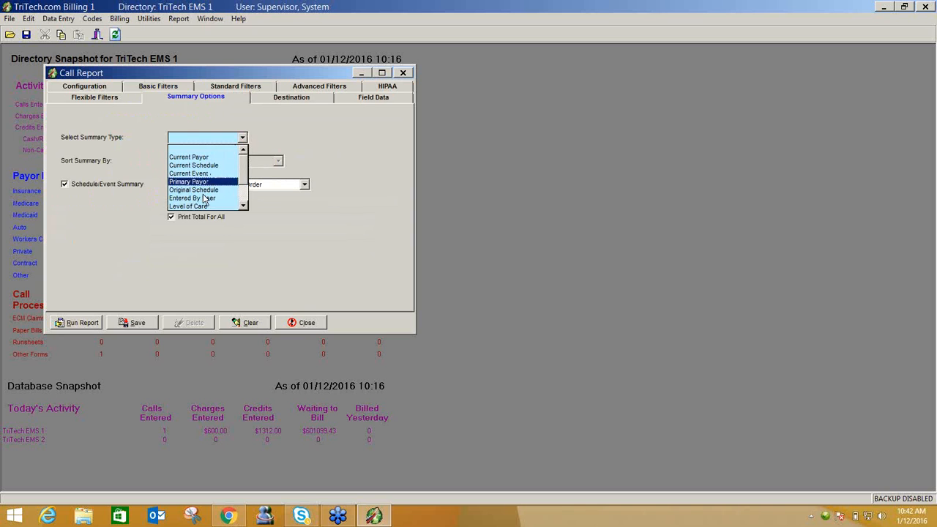
click(203, 208)
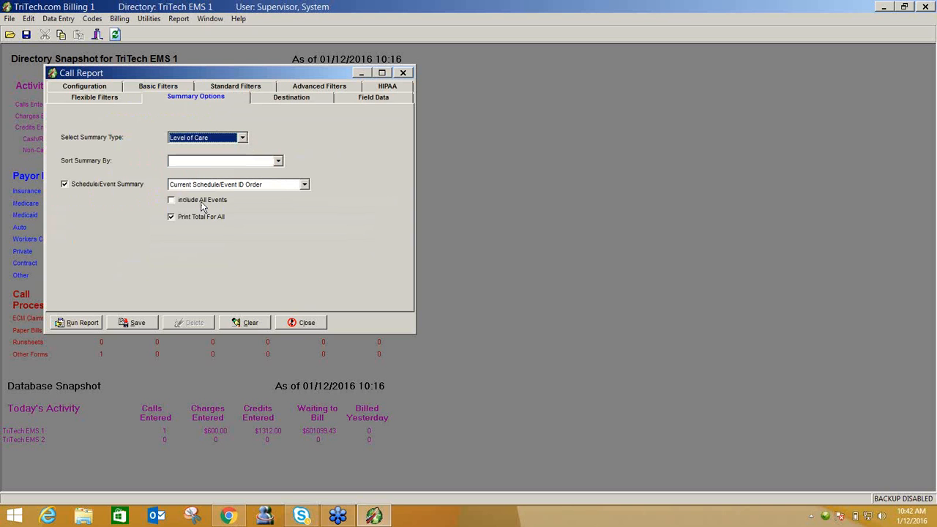
click(202, 161)
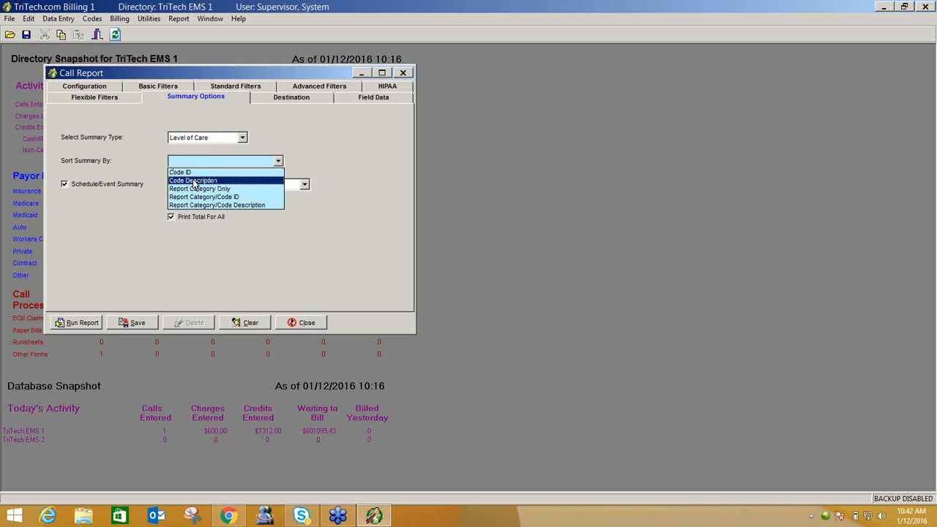
click(195, 181)
click(98, 183)
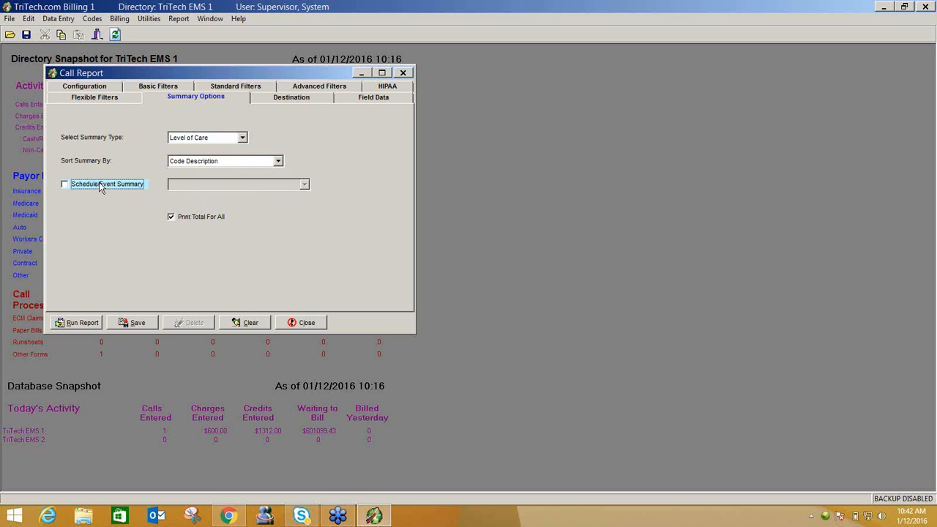
Open the call record dated 11/22/2013, examine the Level Of Care field in its unit and crew details, and close it
click(66, 19)
click(60, 31)
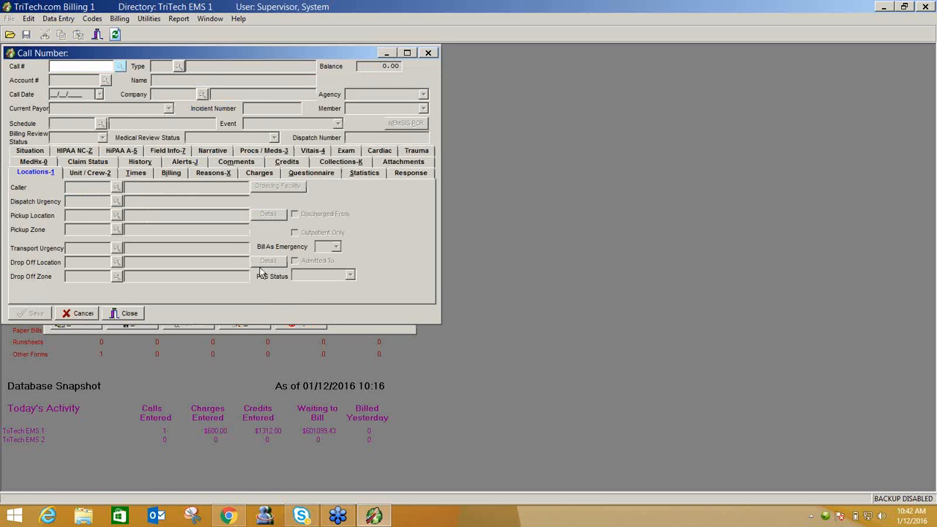
click(120, 66)
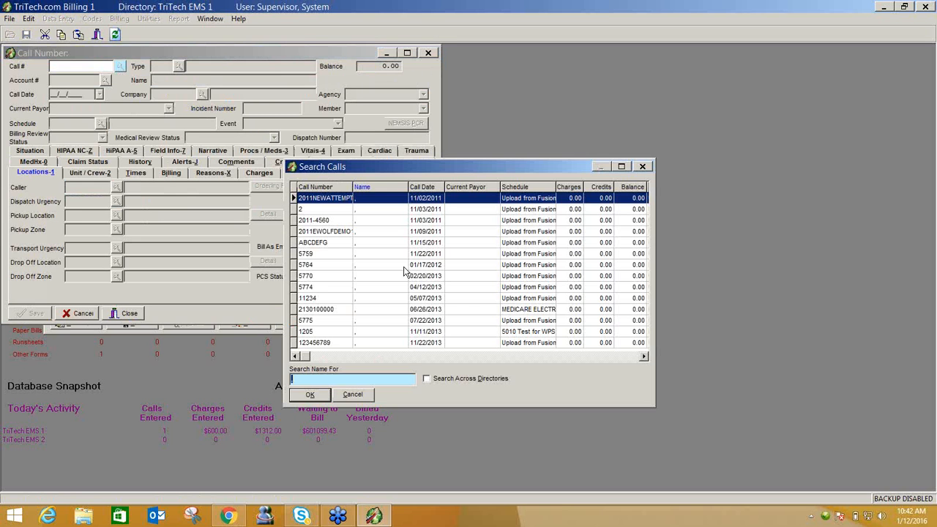
double_click(419, 342)
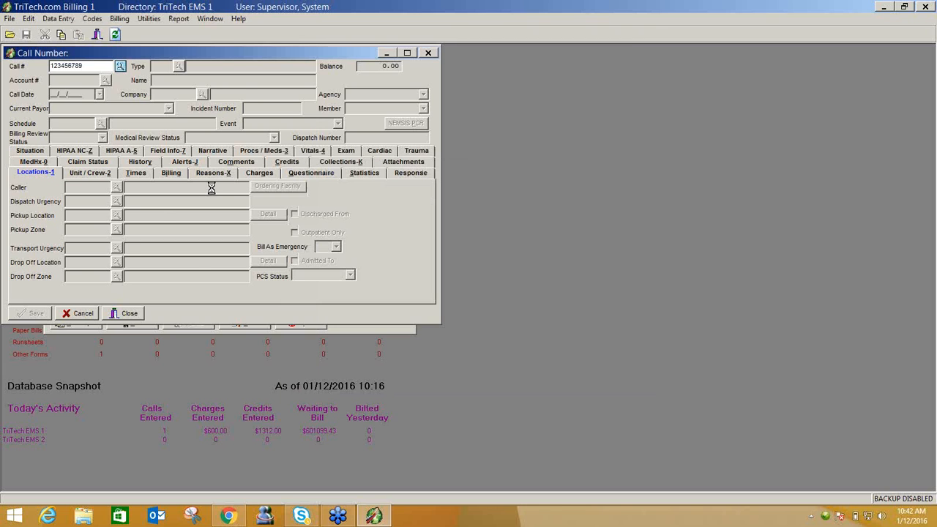
click(96, 175)
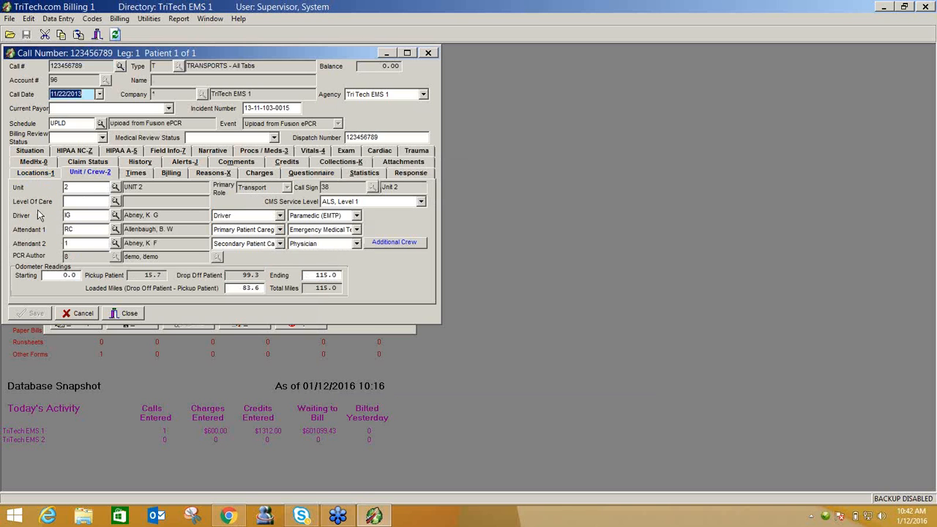
click(123, 314)
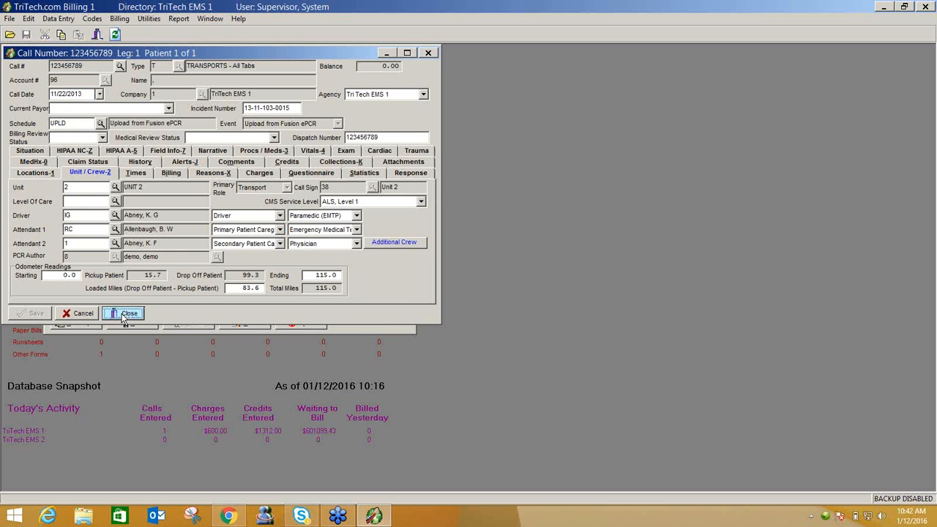
Run the Level of Care summary report, and clear the report parameters without saving them after closing the preview
click(90, 328)
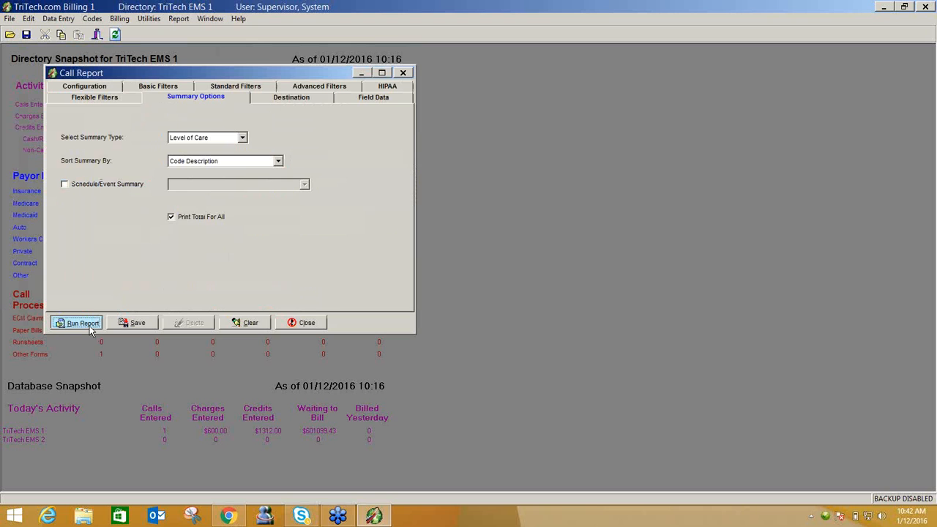
key(Return)
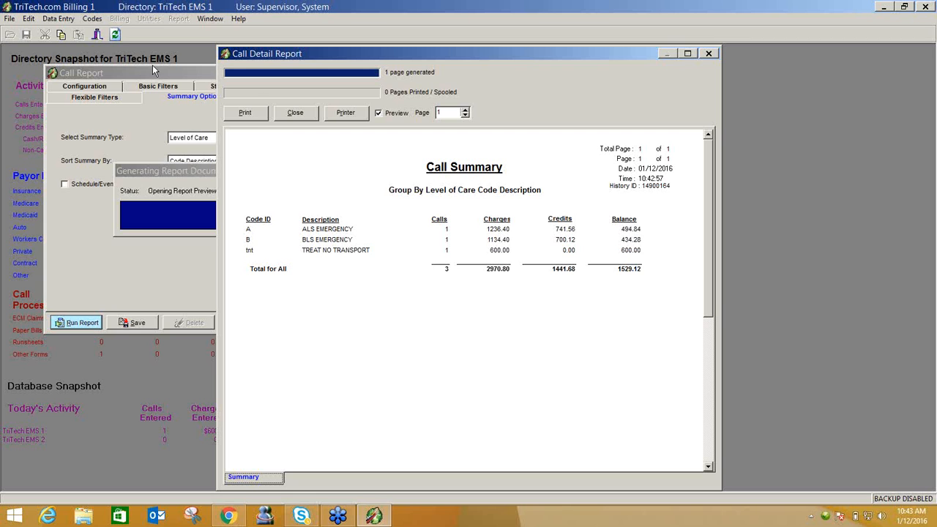
click(294, 116)
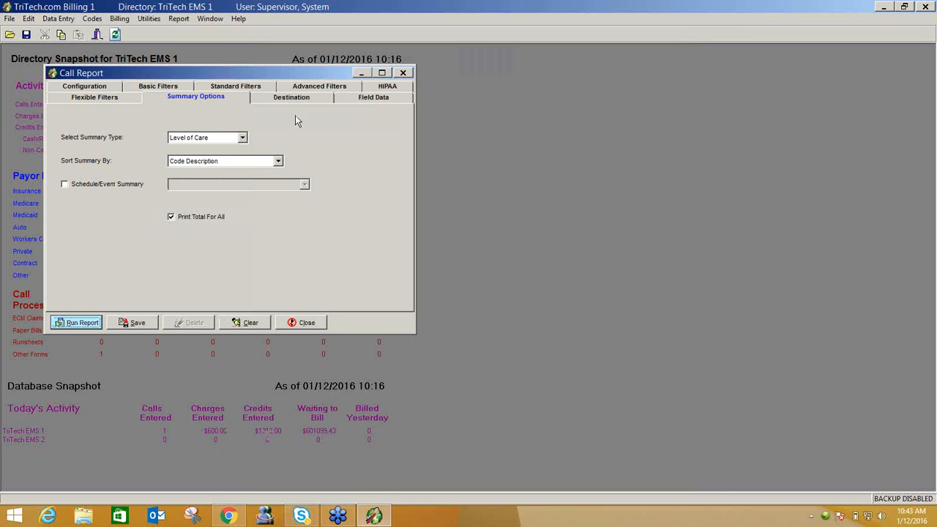
click(250, 323)
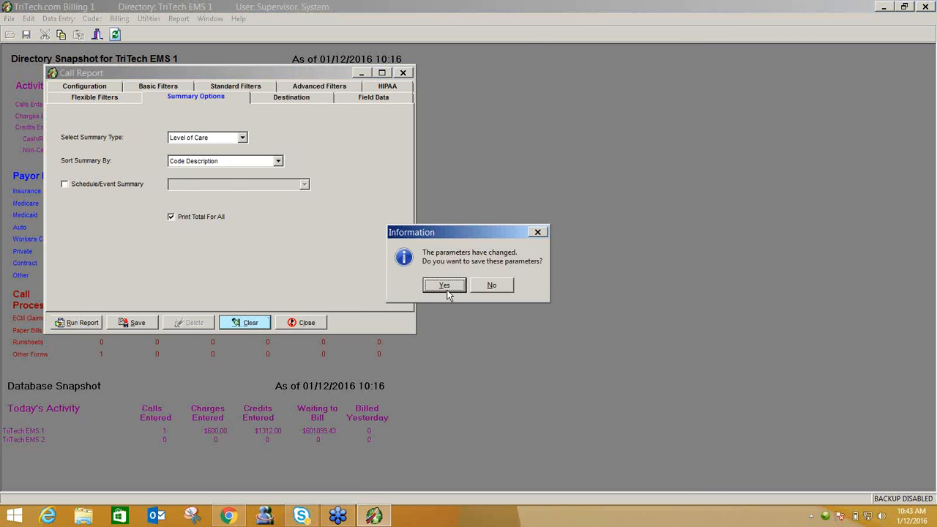
click(486, 289)
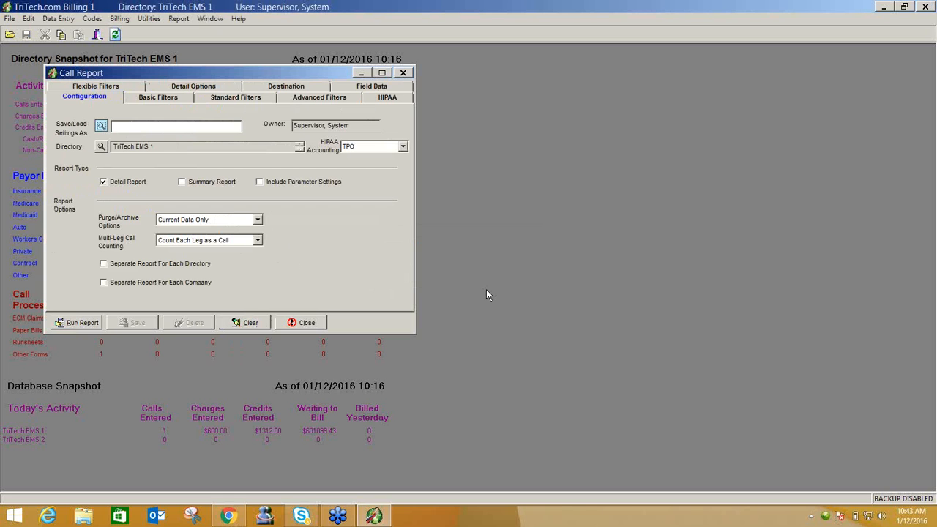
Set the Call Date filter of the Call report to This Year to Date
click(181, 101)
click(196, 142)
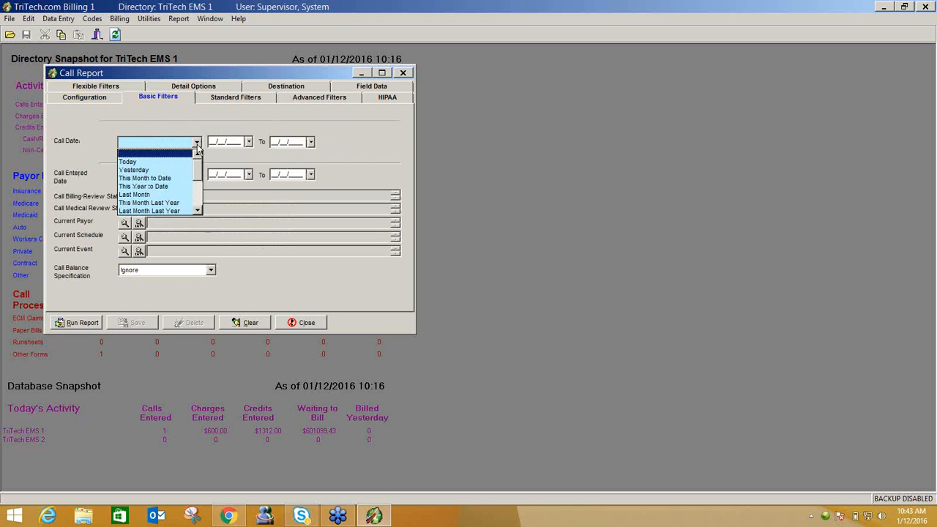
click(169, 184)
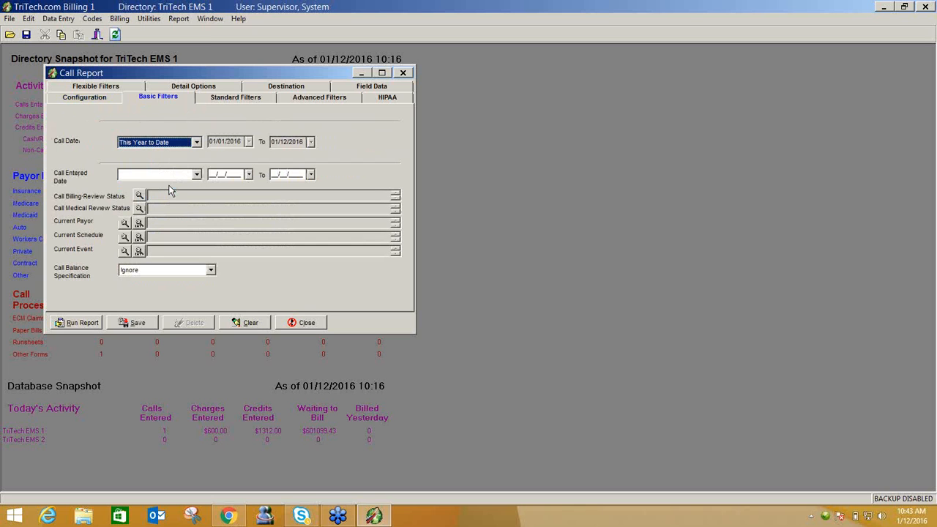
Restrict the report's Primary Payor filter to MEDICARE
click(228, 98)
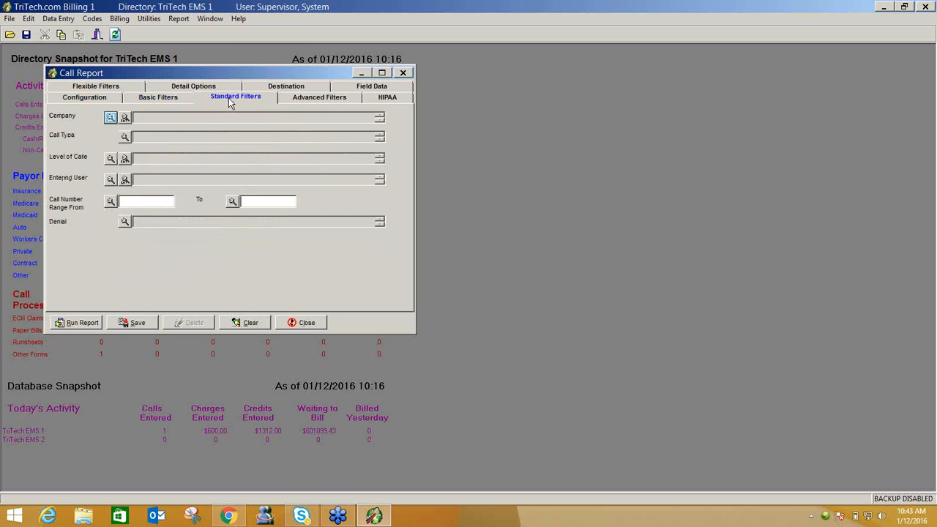
click(307, 98)
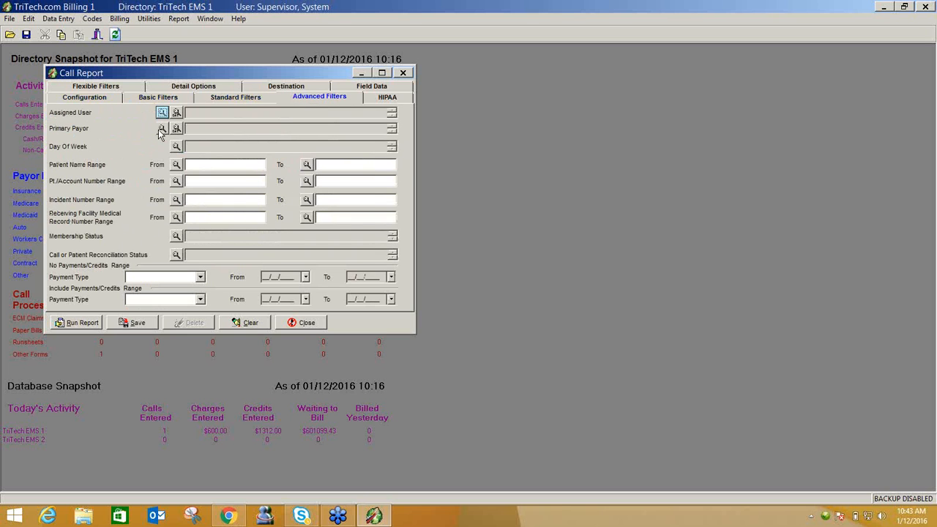
click(161, 130)
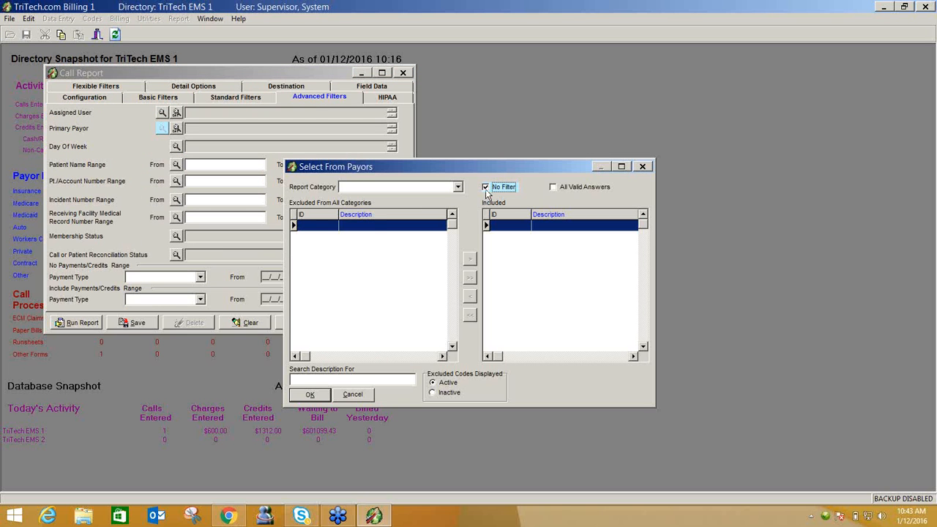
click(486, 188)
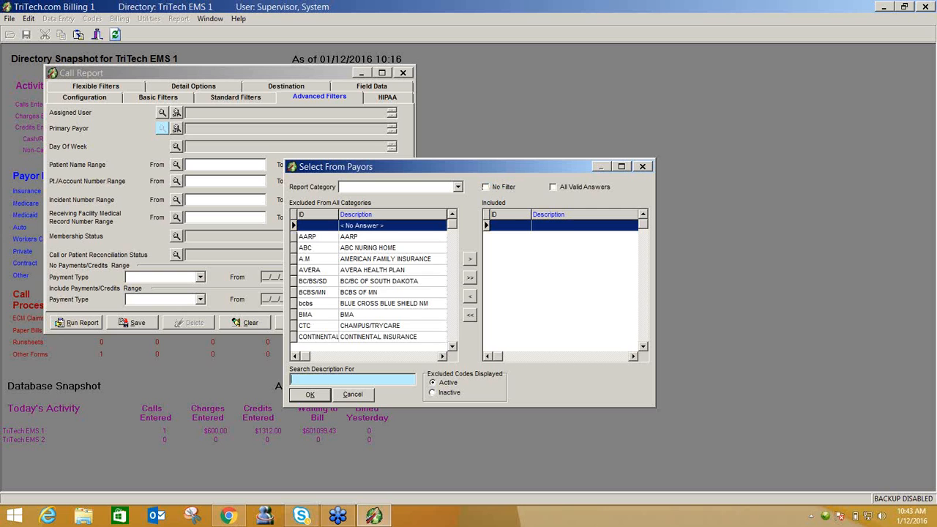
text(medicare)
key(Return)
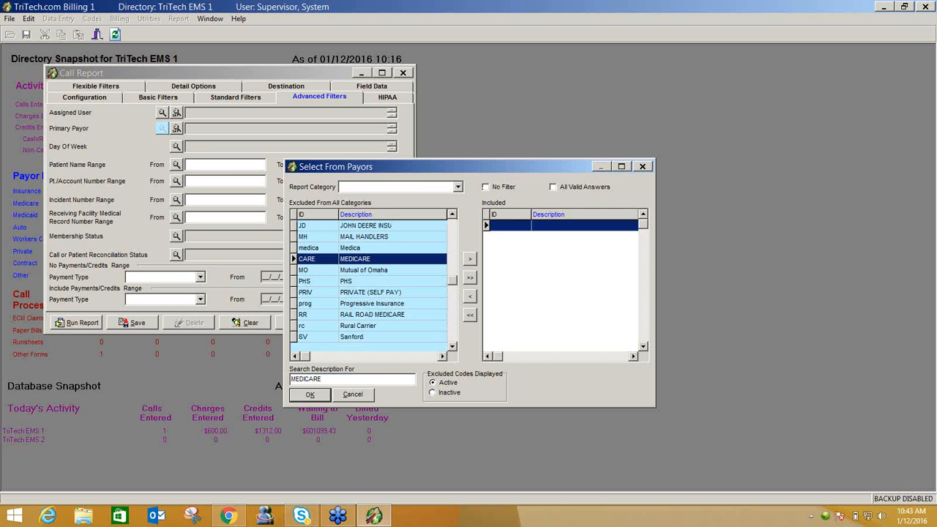
click(470, 261)
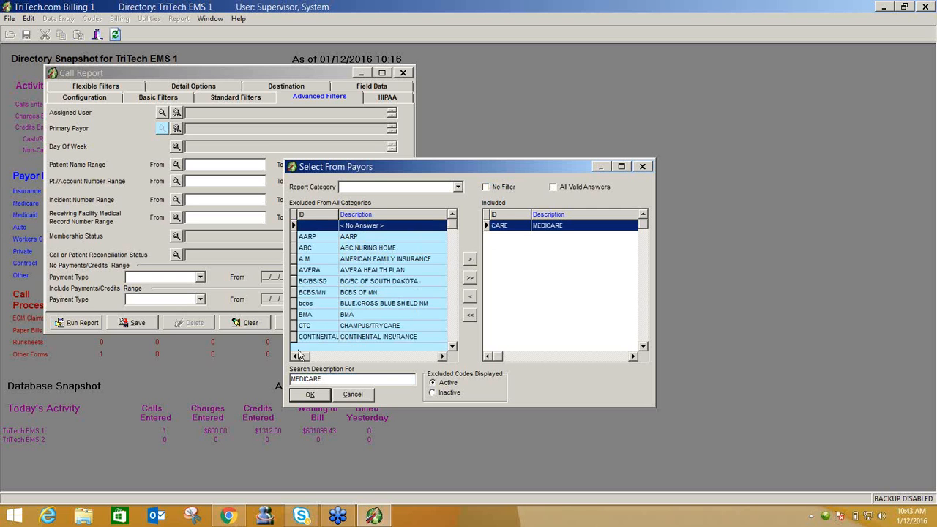
click(312, 395)
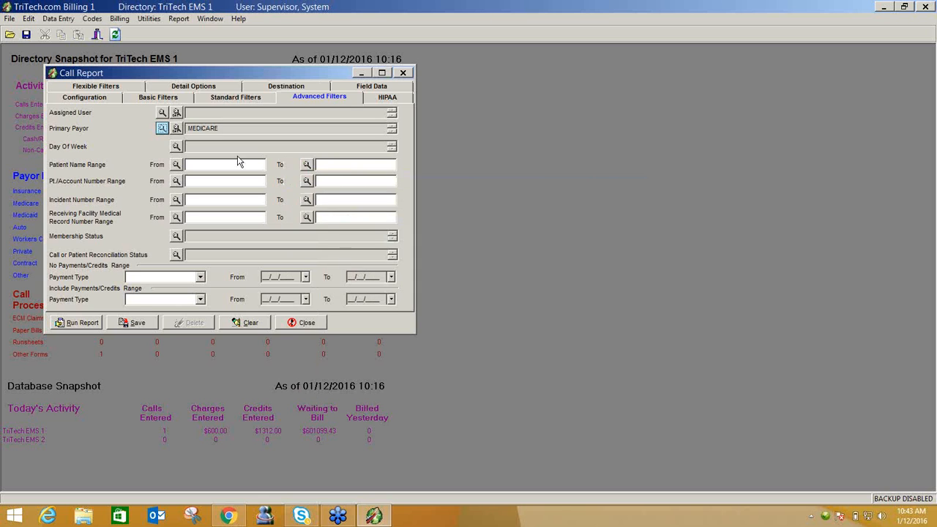
Group the report detail by Primary Payor and sort the groups by Code Description
click(218, 87)
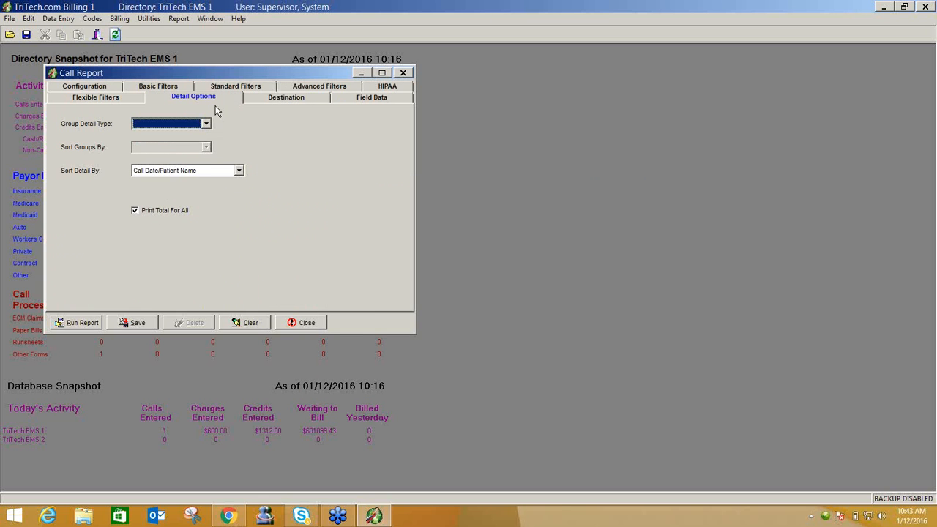
click(206, 124)
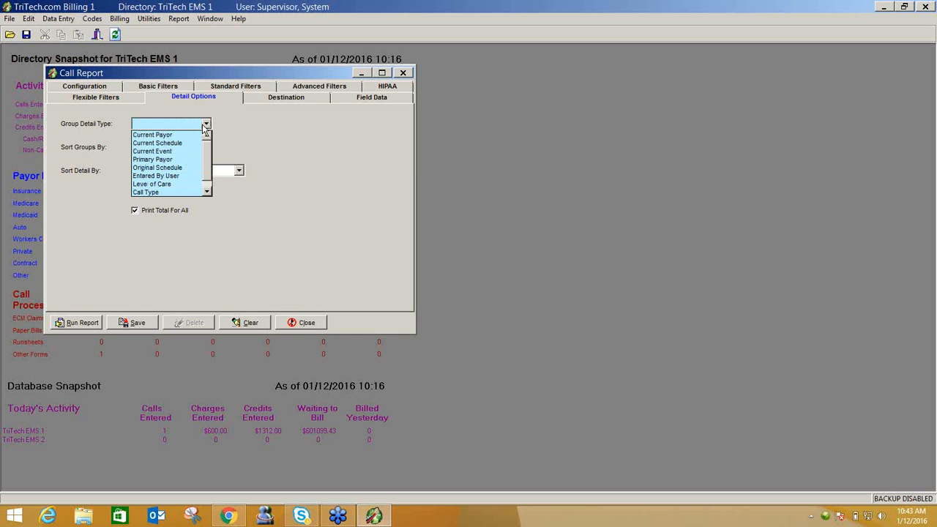
click(175, 159)
click(176, 147)
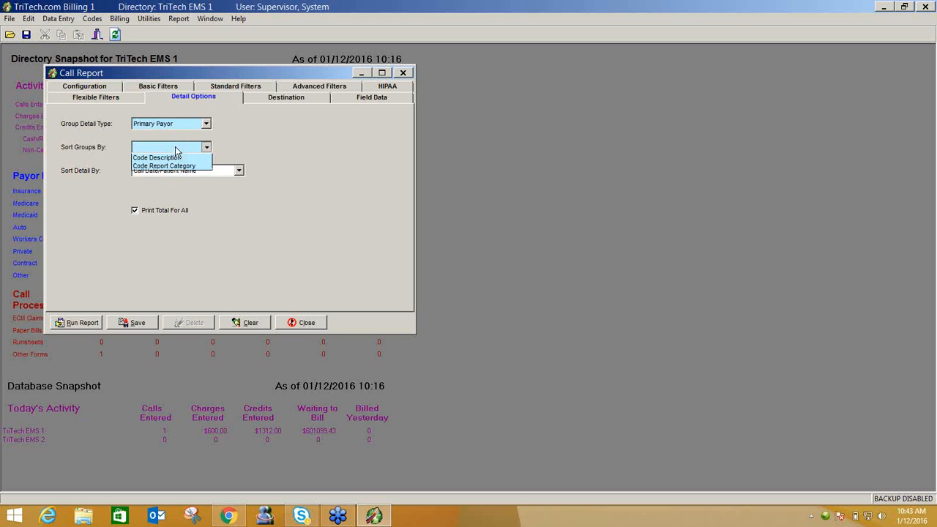
click(162, 162)
Run the Medicare call detail report, close its preview and clear the report parameters without saving them
click(70, 325)
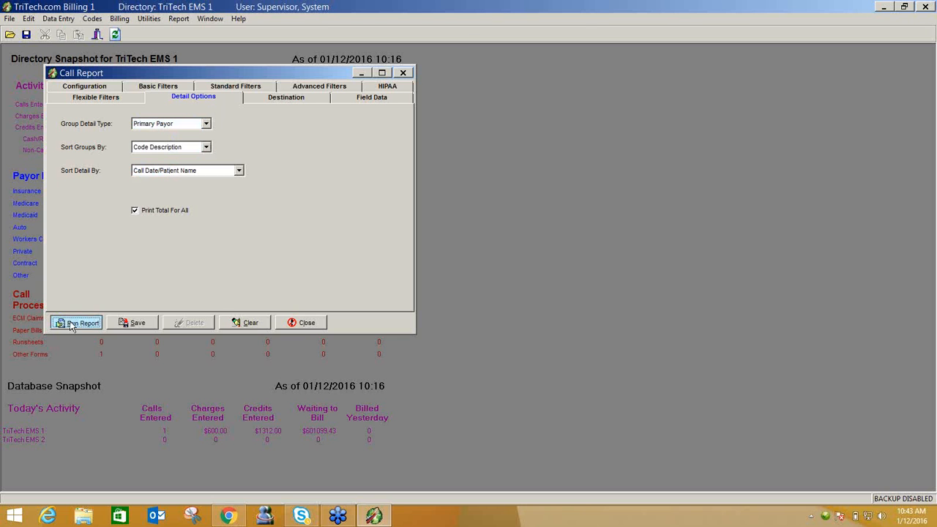
key(Return)
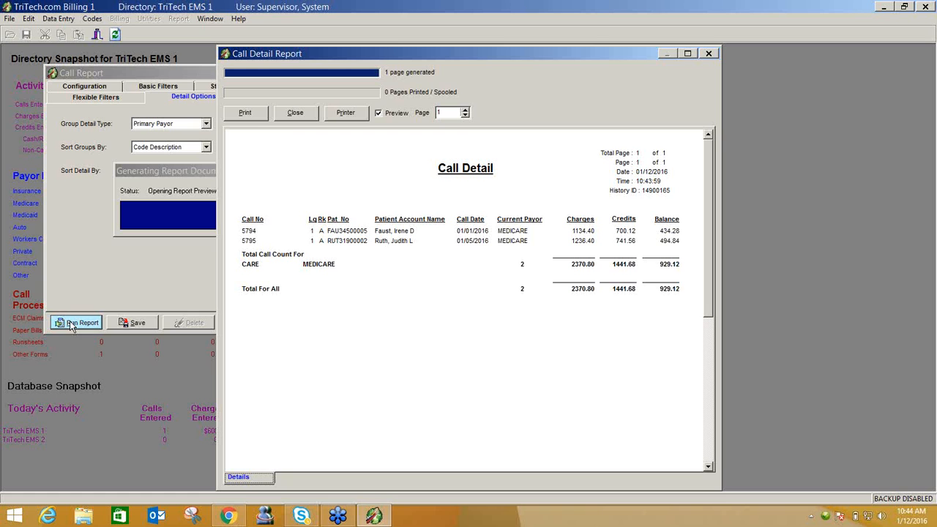
click(297, 112)
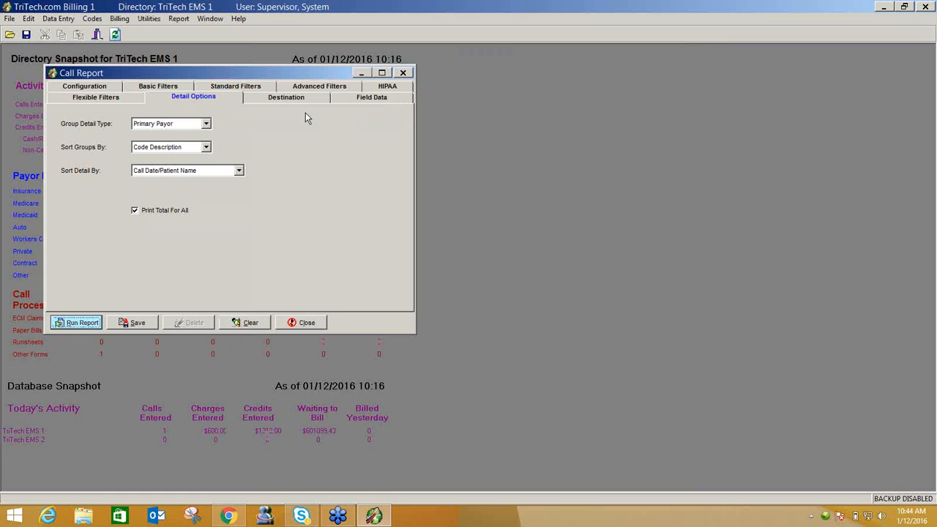
click(264, 324)
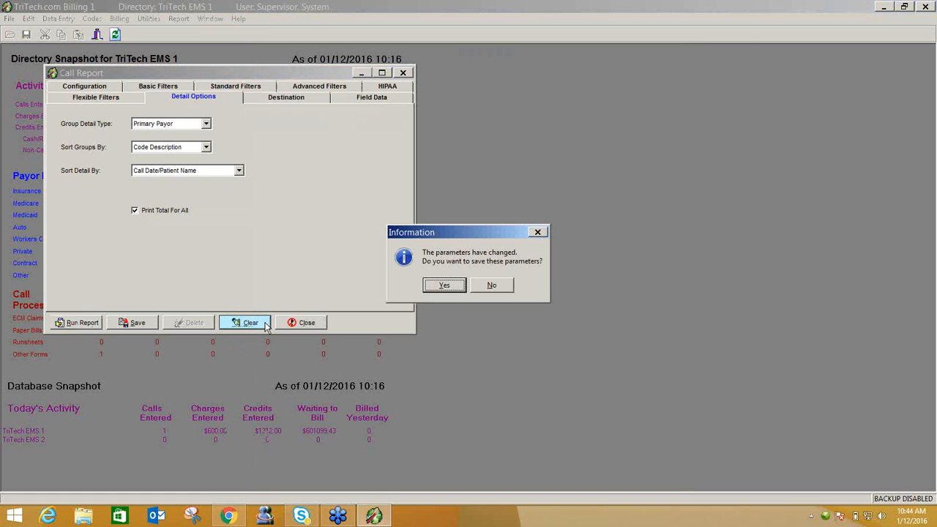
click(485, 286)
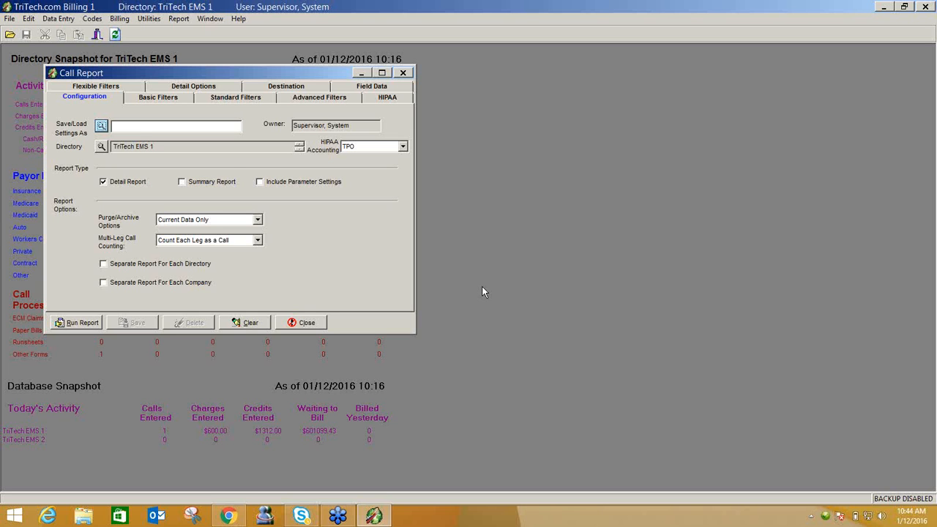
Restrict the report's Level of Care filter to BLS NON EMERGENCY
click(177, 104)
click(218, 104)
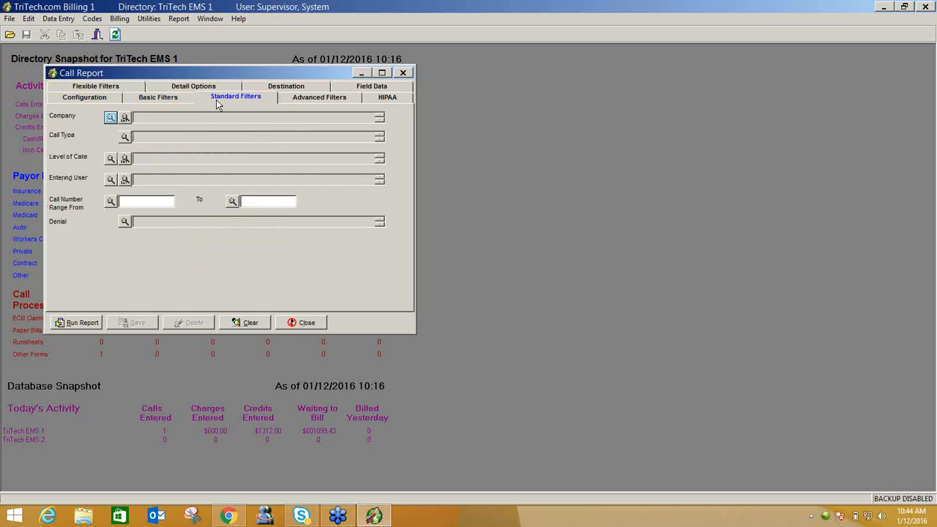
click(109, 158)
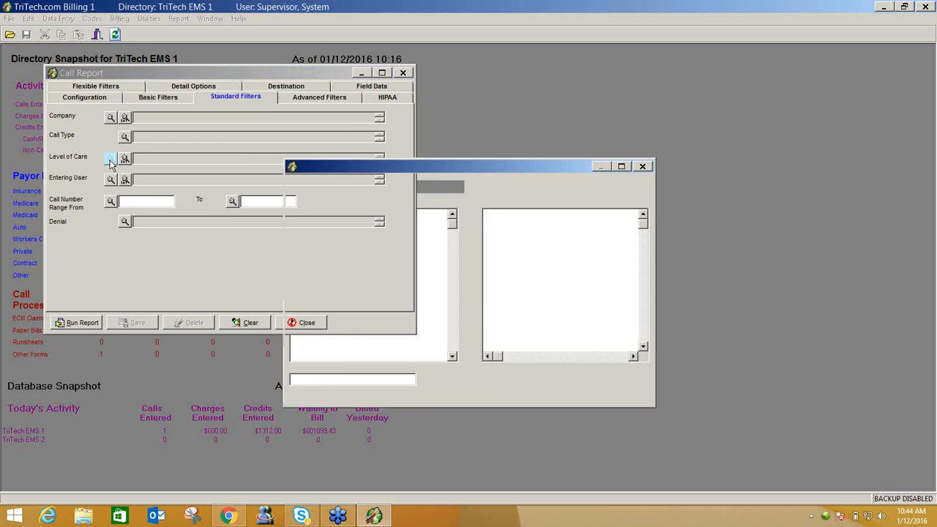
click(485, 188)
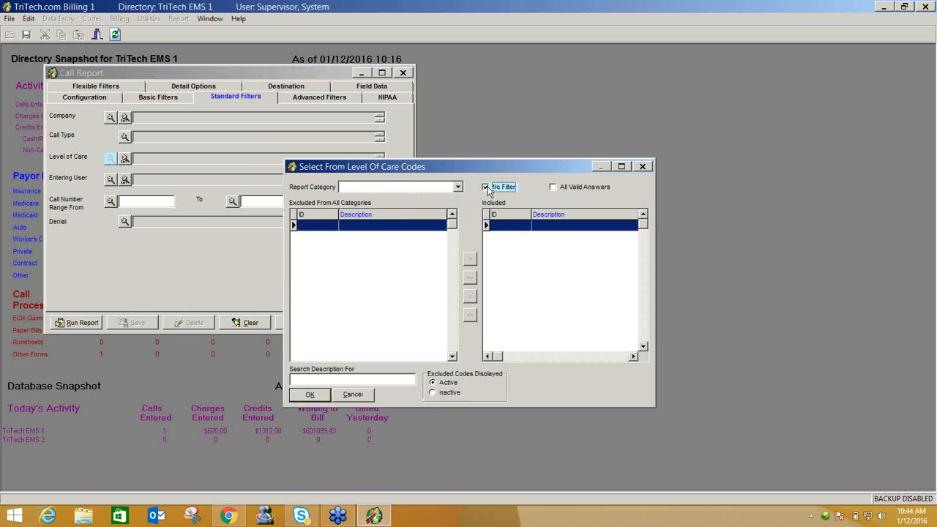
click(485, 187)
click(417, 260)
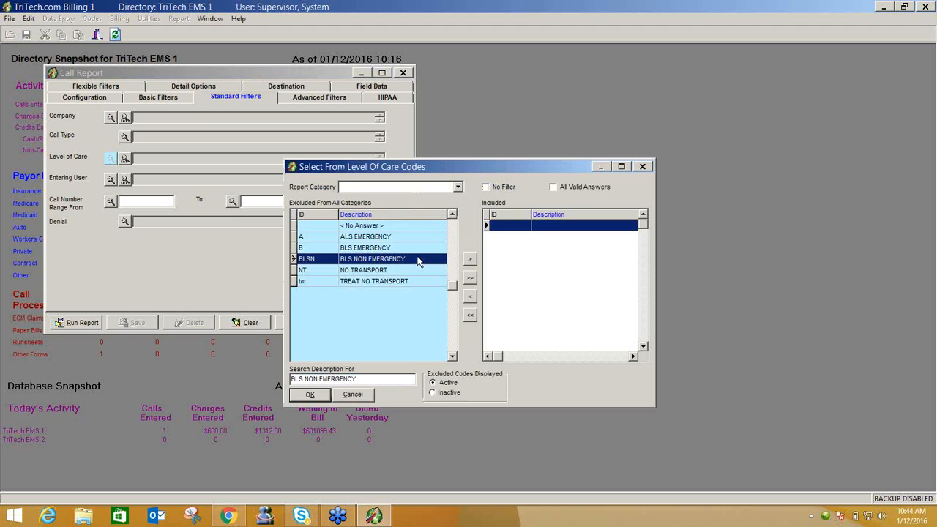
click(470, 259)
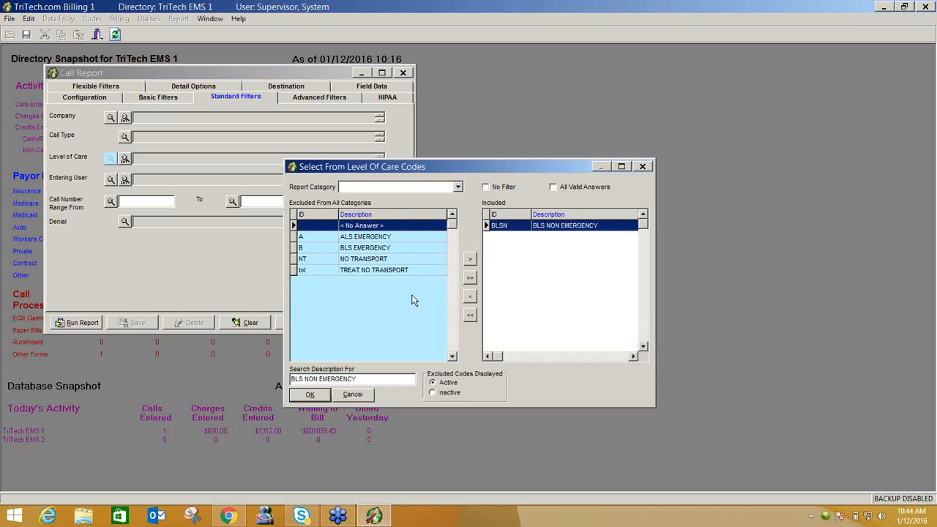
click(310, 395)
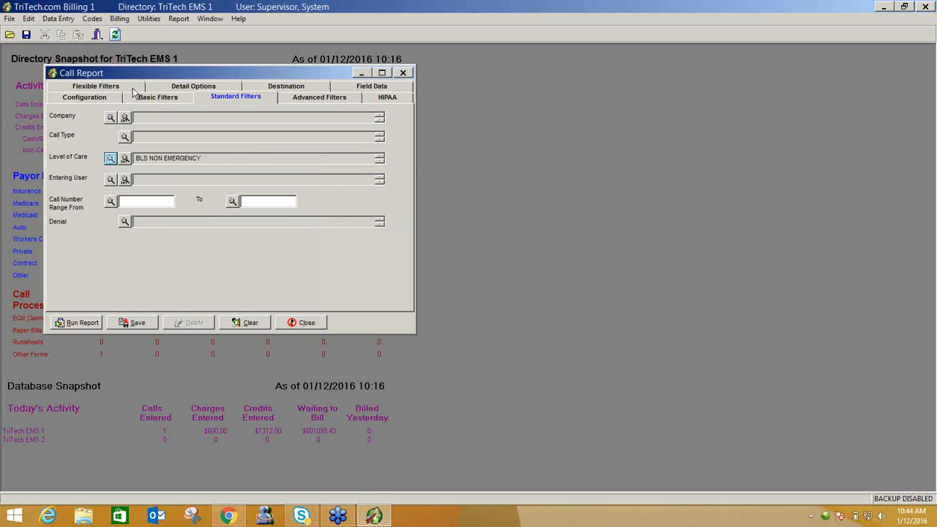
Set the first code field filter to Pick Up Location and include only AVERA ST LUKES HOSPITAL
click(134, 87)
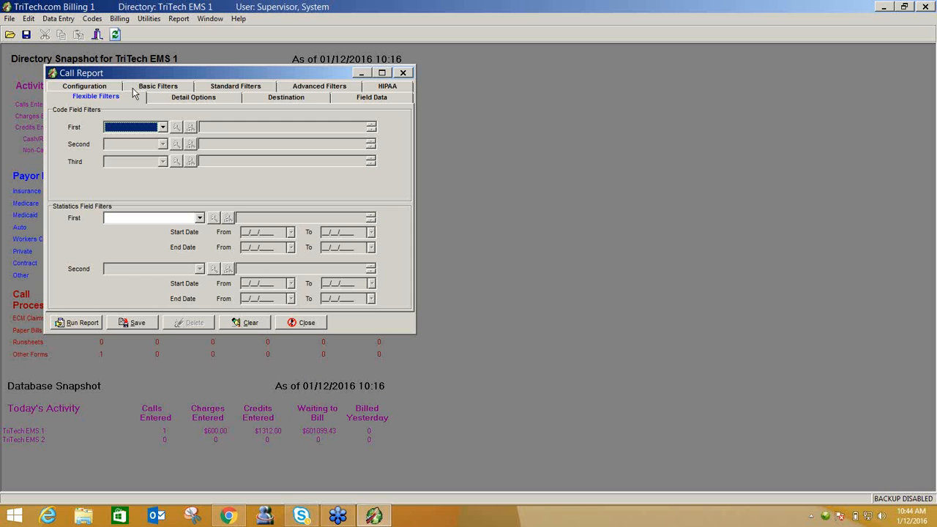
click(162, 127)
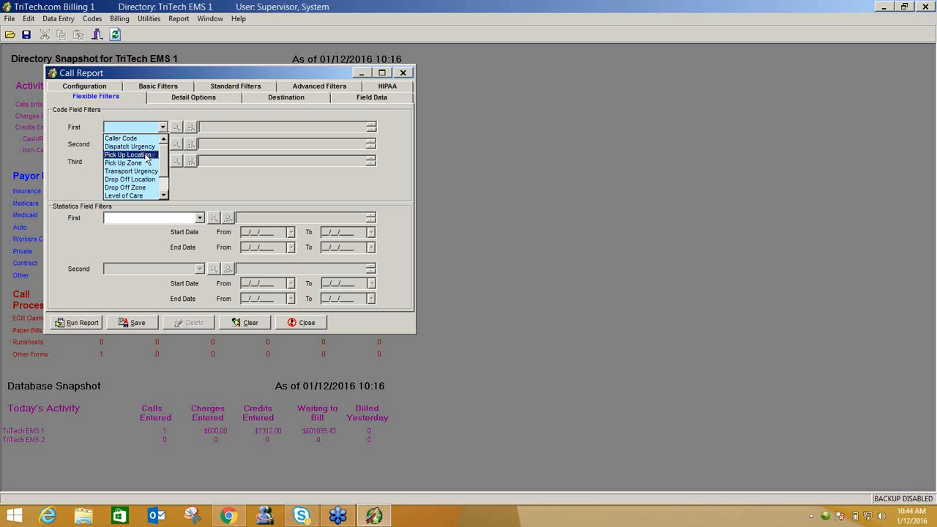
click(146, 154)
click(177, 128)
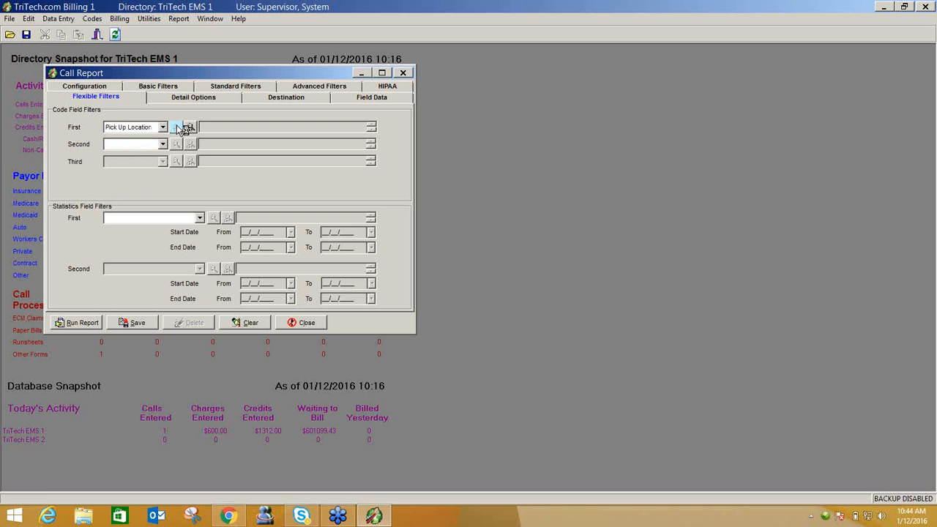
click(485, 188)
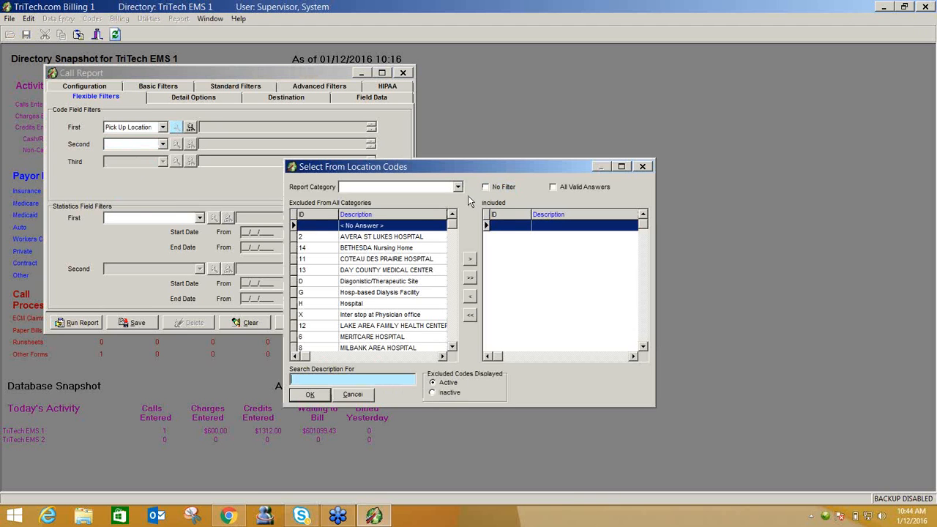
click(414, 238)
click(470, 260)
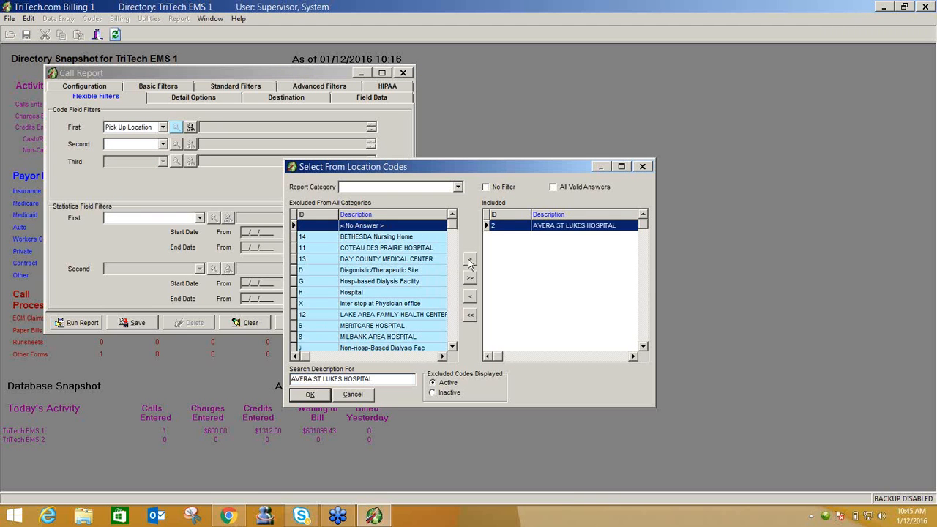
click(302, 394)
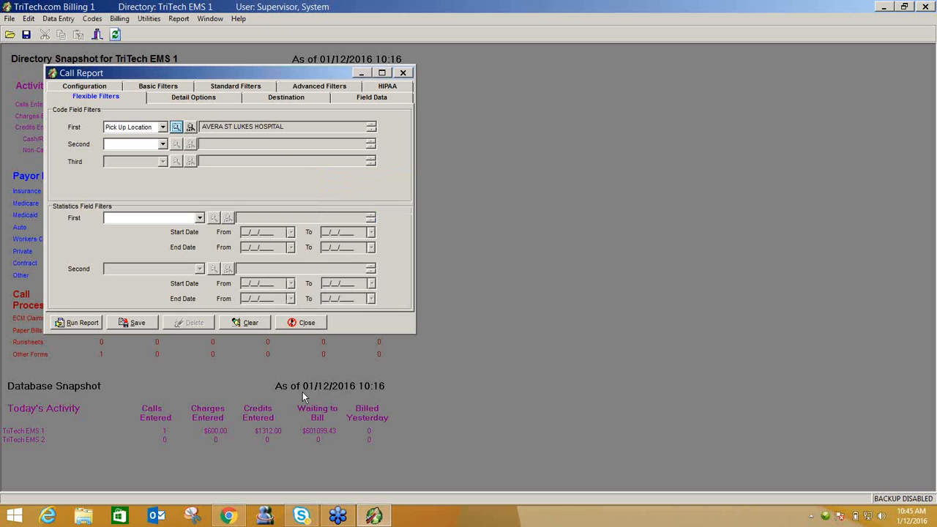
Set the start of the Call Date range to 01/01/2015
click(149, 91)
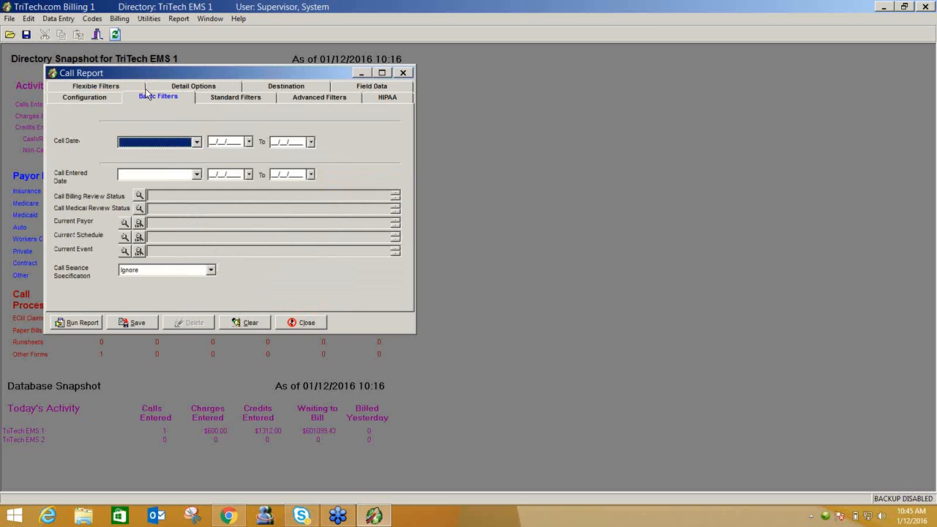
click(212, 142)
text(1)
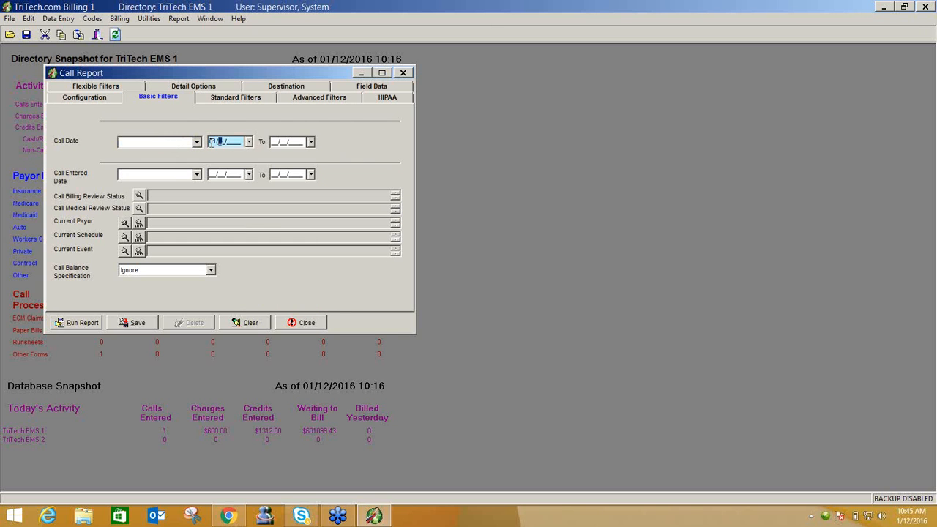
text(012016)
text(5)
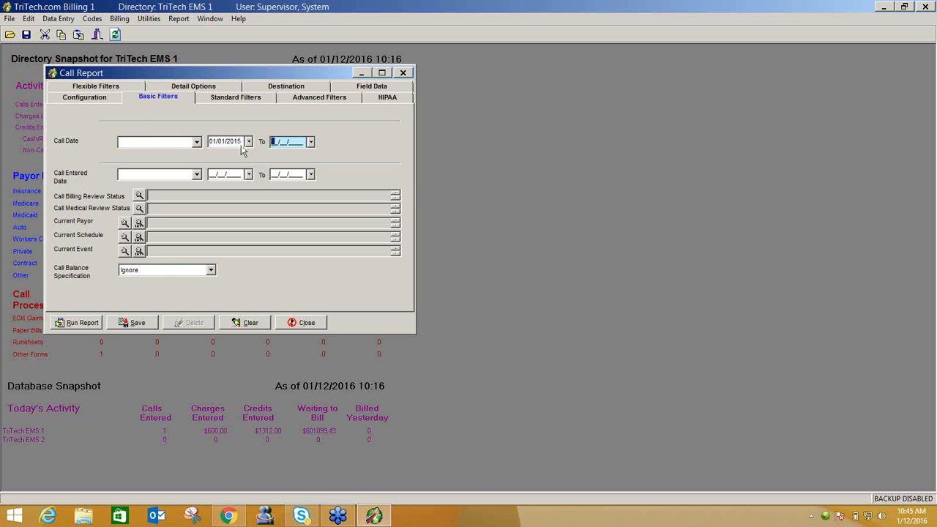
click(100, 102)
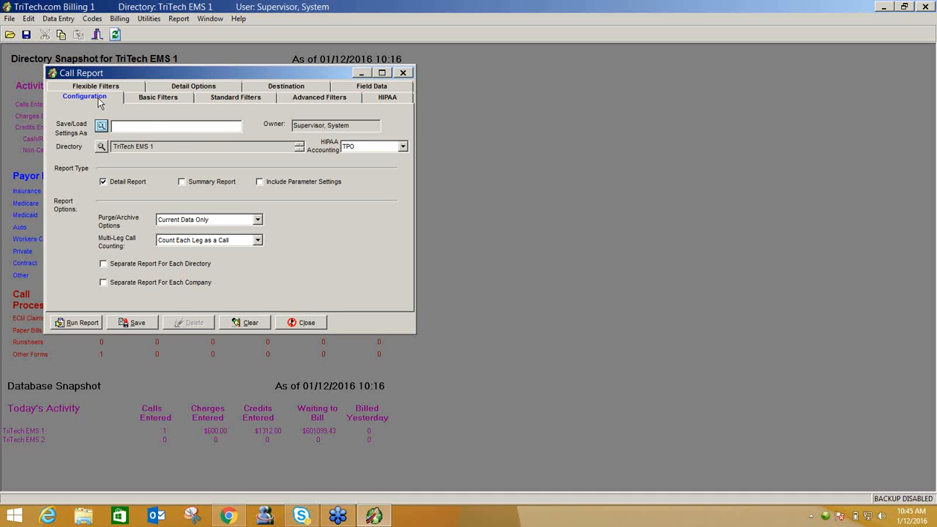
click(167, 102)
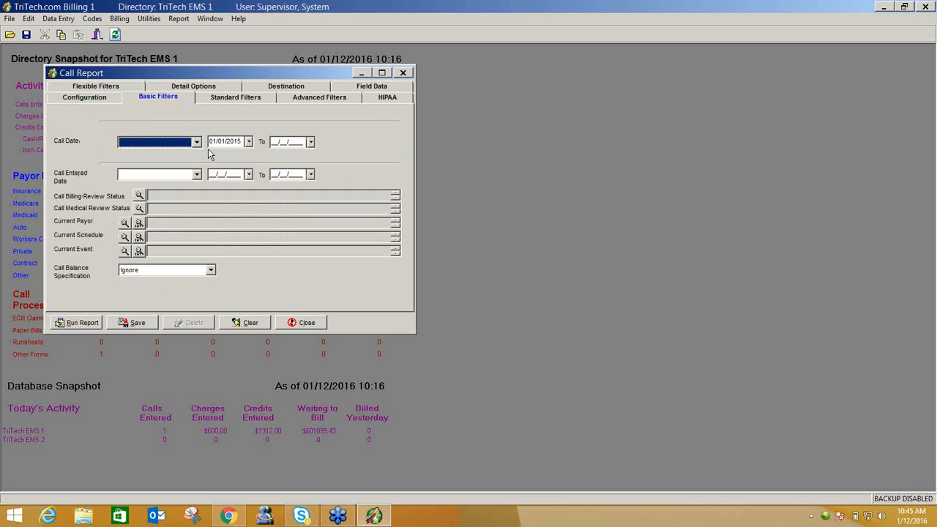
click(217, 98)
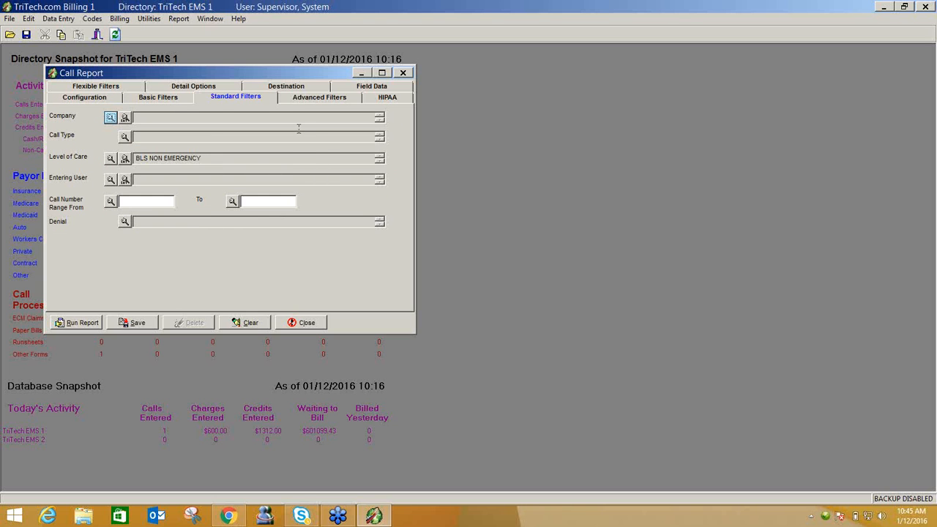
Run the Call report for the AVERA ST LUKES HOSPITAL pick-up location, continuing without a report reason or recipient
click(137, 87)
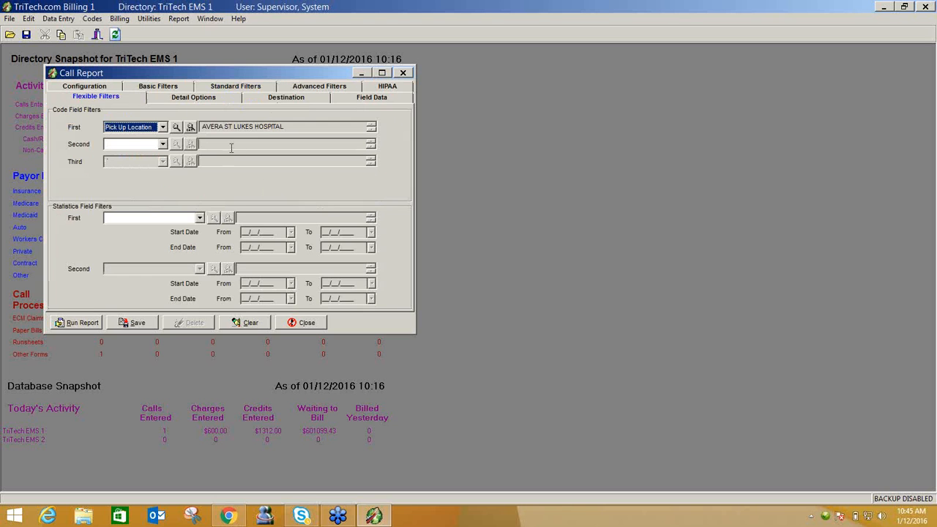
click(73, 324)
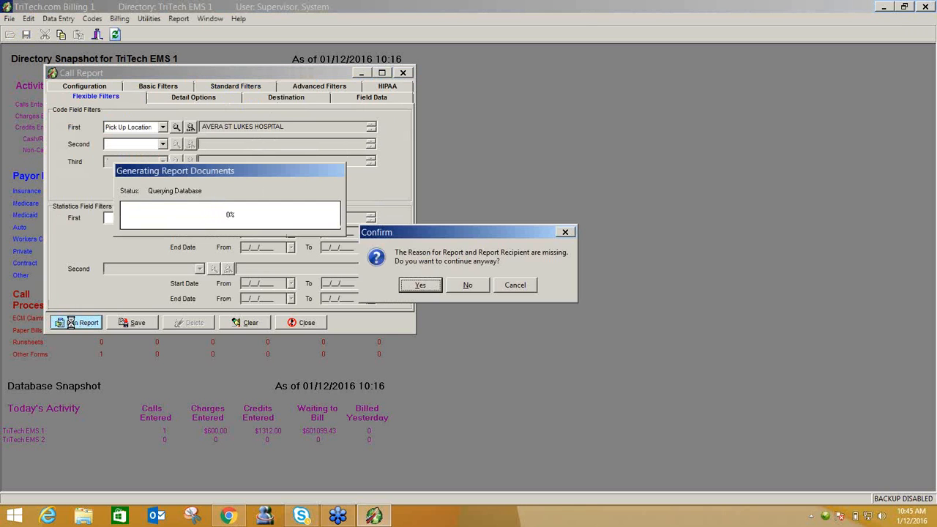
key(Return)
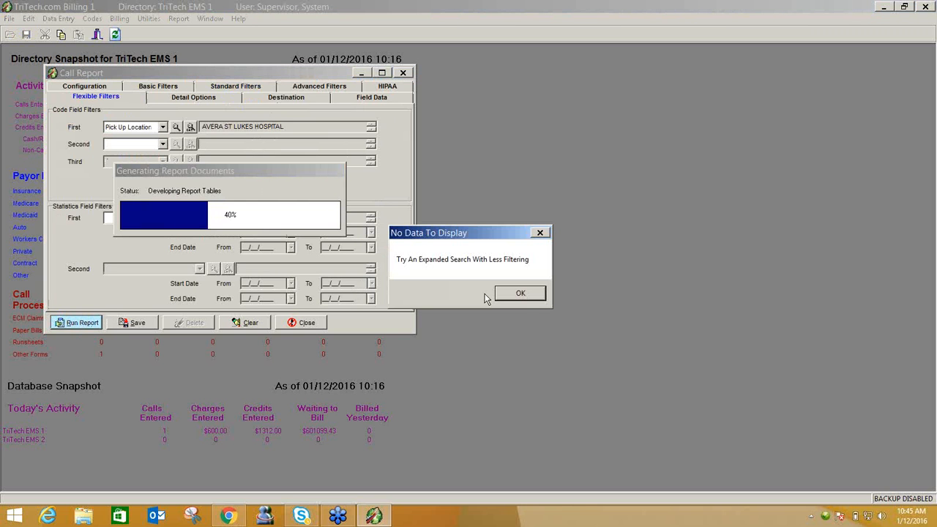
click(523, 297)
Add MERITCARE HOSPITAL and MILBANK AREA HOSPITAL to the codes included in the Pick Up Location filter
click(175, 128)
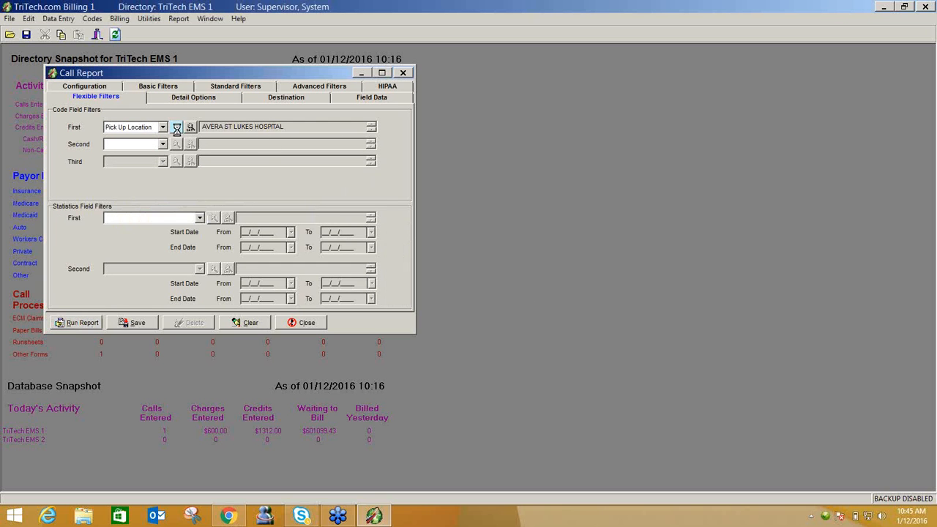
click(421, 326)
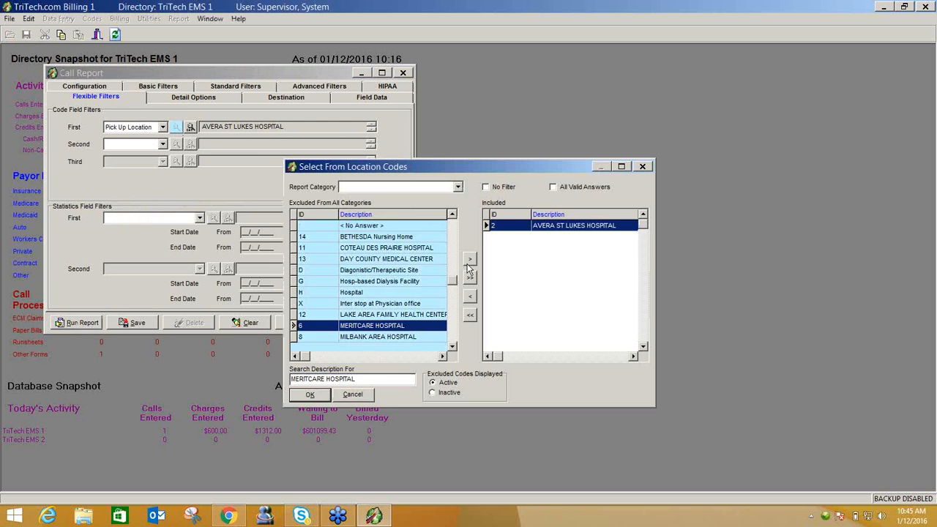
click(470, 259)
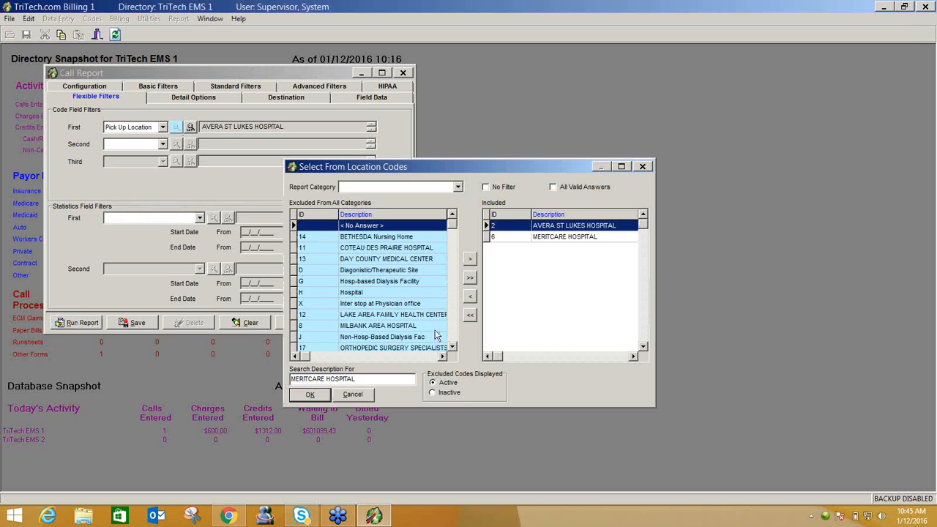
click(436, 326)
click(470, 261)
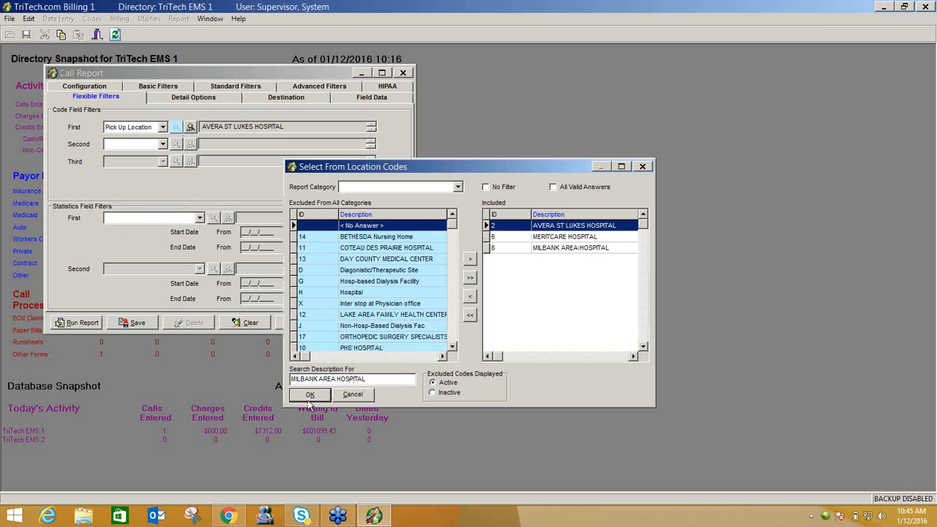
click(310, 394)
Rerun the Call report with the three hospitals as pick-up locations, continuing without a report reason or recipient
click(83, 326)
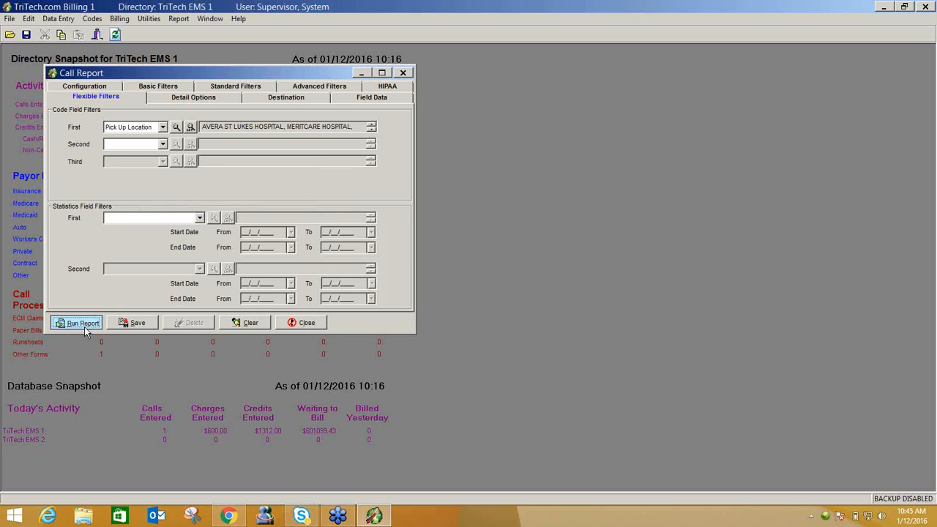
key(Return)
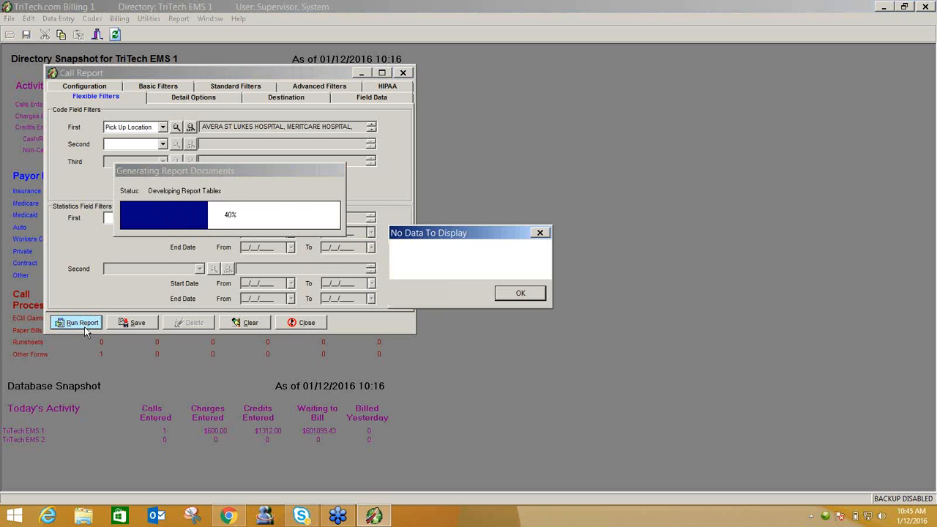
click(518, 295)
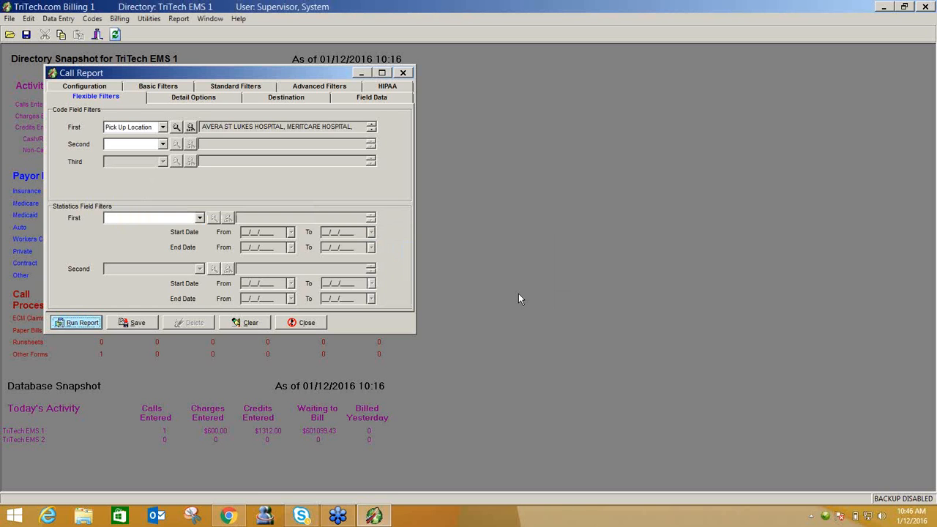
Change the Level of Care filter to include ALS EMERGENCY and BLS EMERGENCY and exclude BLS NON EMERGENCY
click(165, 90)
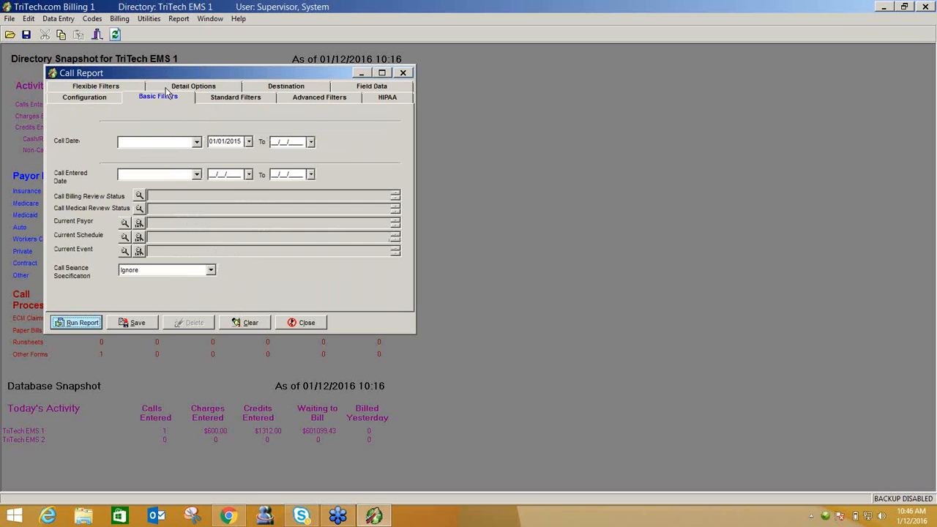
click(266, 99)
click(110, 158)
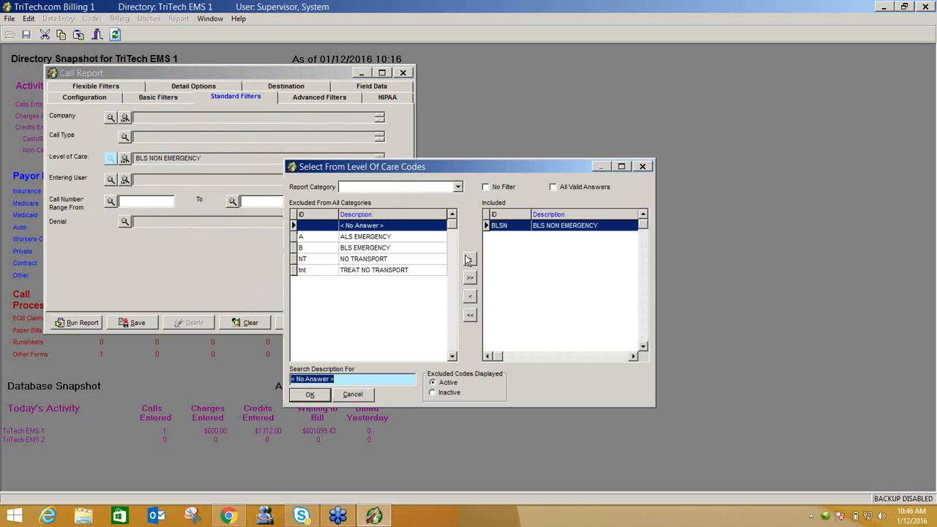
click(427, 249)
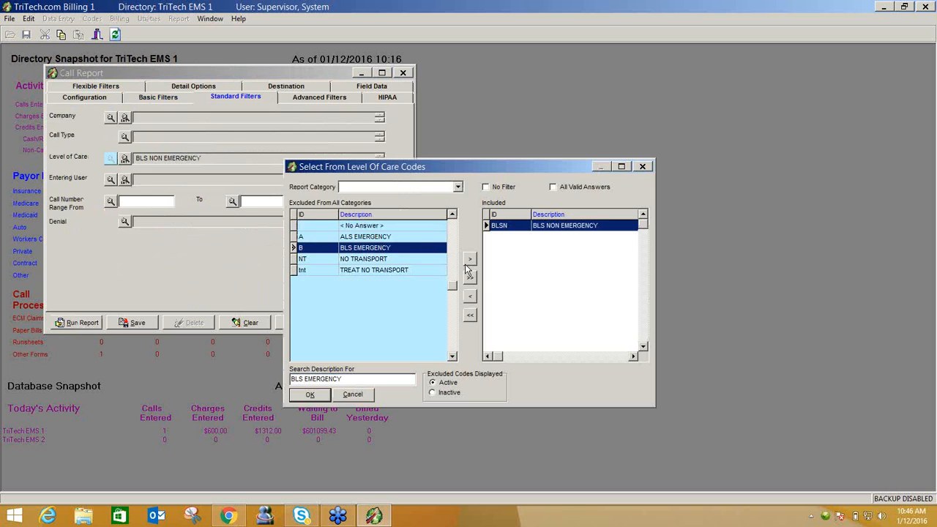
click(470, 260)
click(440, 238)
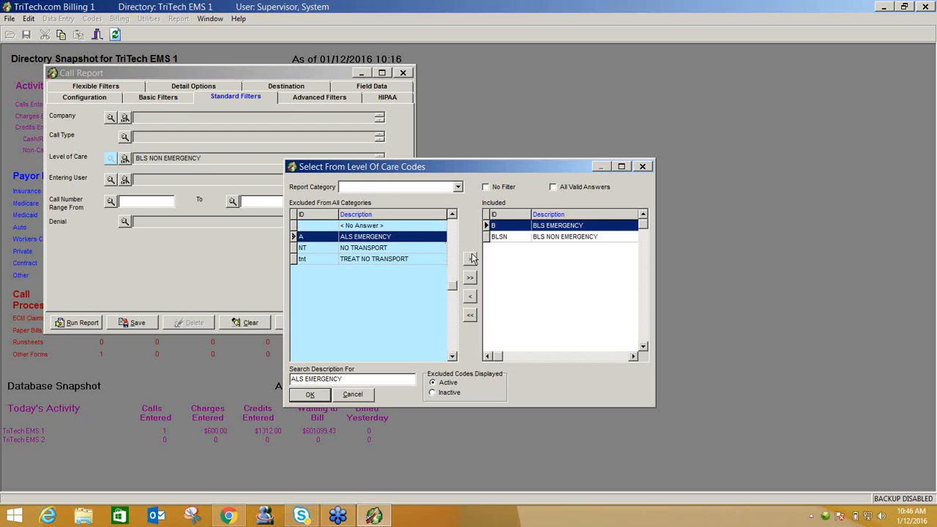
click(472, 260)
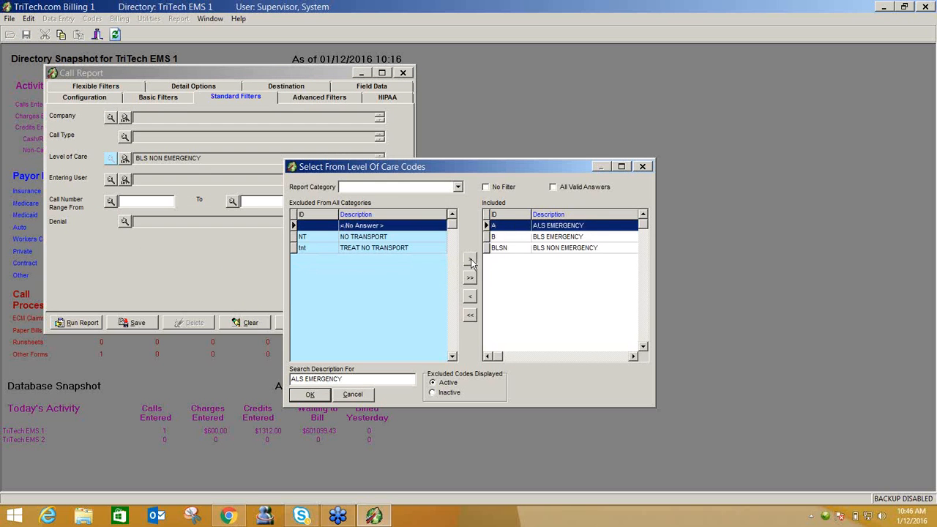
click(536, 248)
click(470, 296)
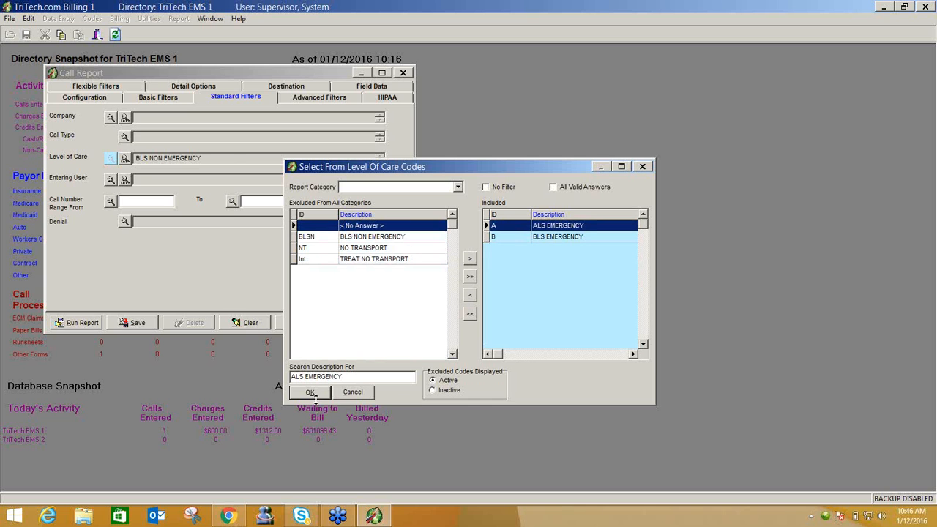
click(313, 394)
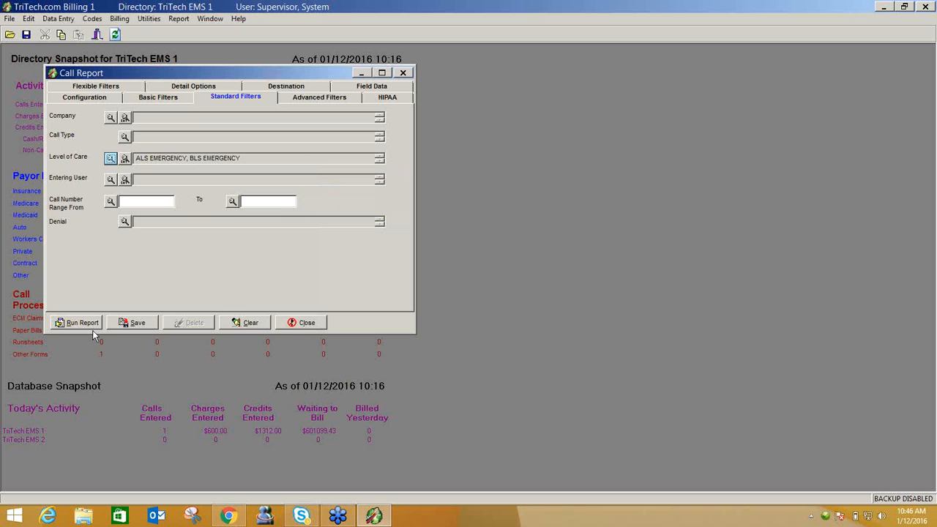
Run the report for the two emergency levels of care and close the Call Report window without saving its parameters
click(88, 326)
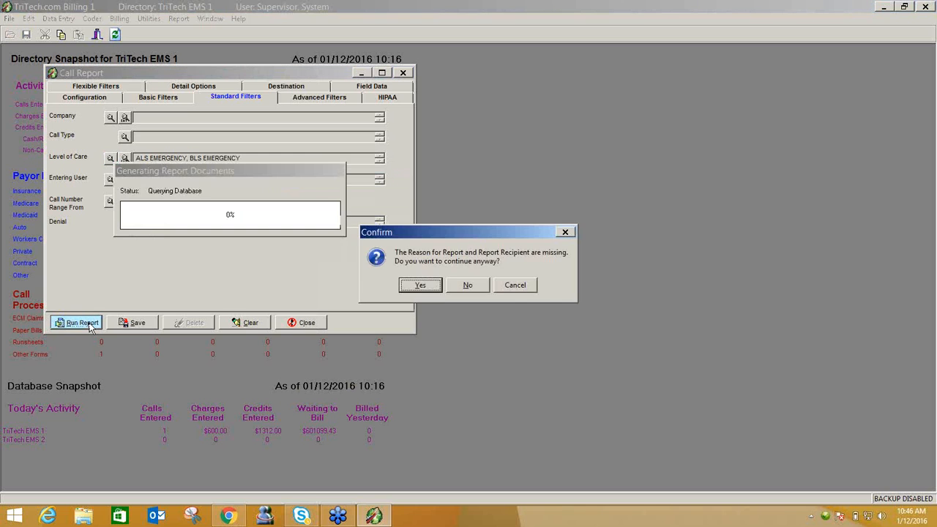
click(418, 284)
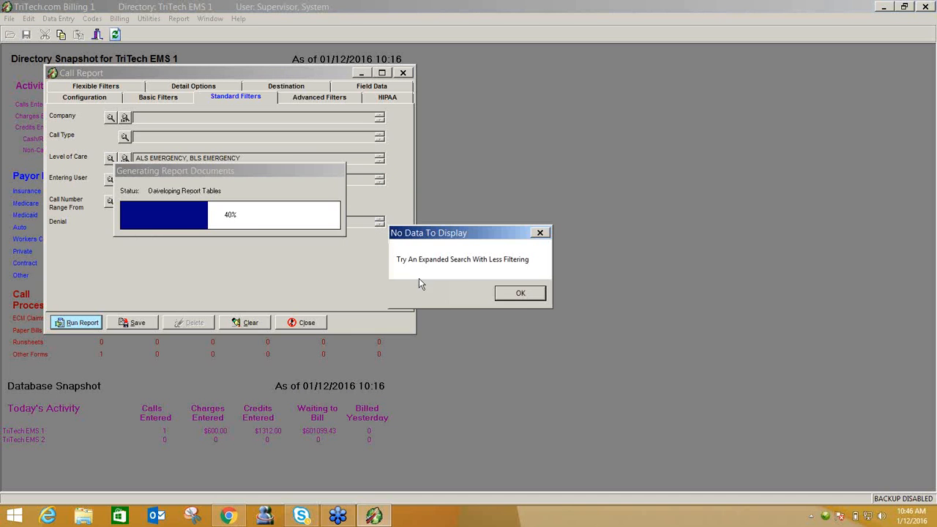
click(521, 293)
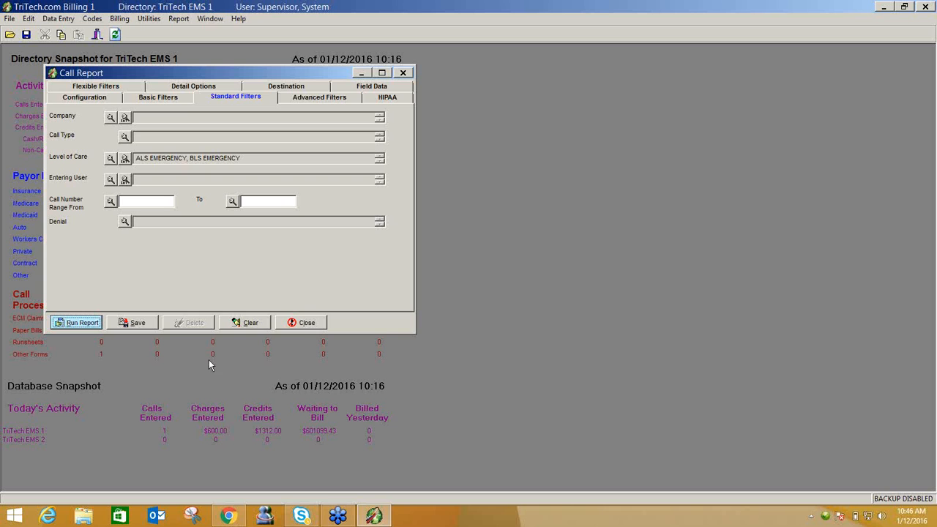
click(301, 323)
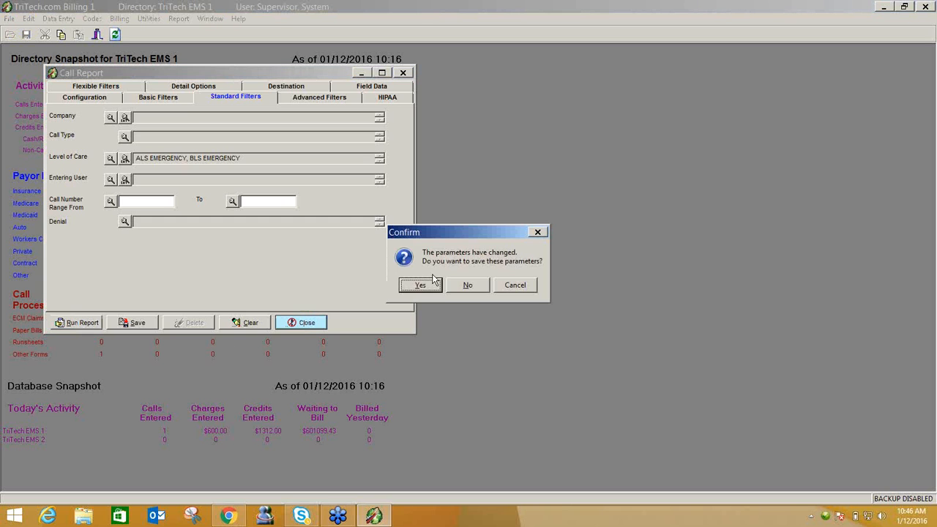
click(460, 285)
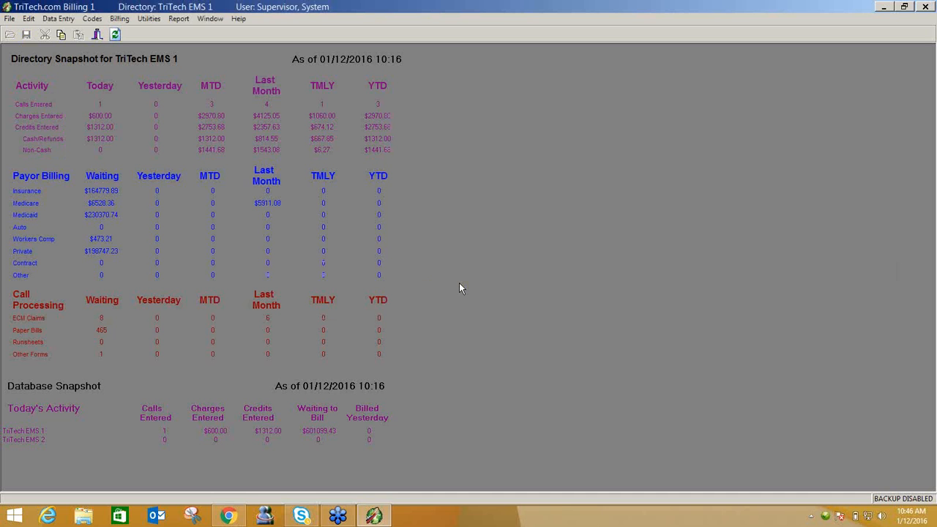
Open a new Call report and set its report type to Summary Report only, without the Detail Report
click(182, 19)
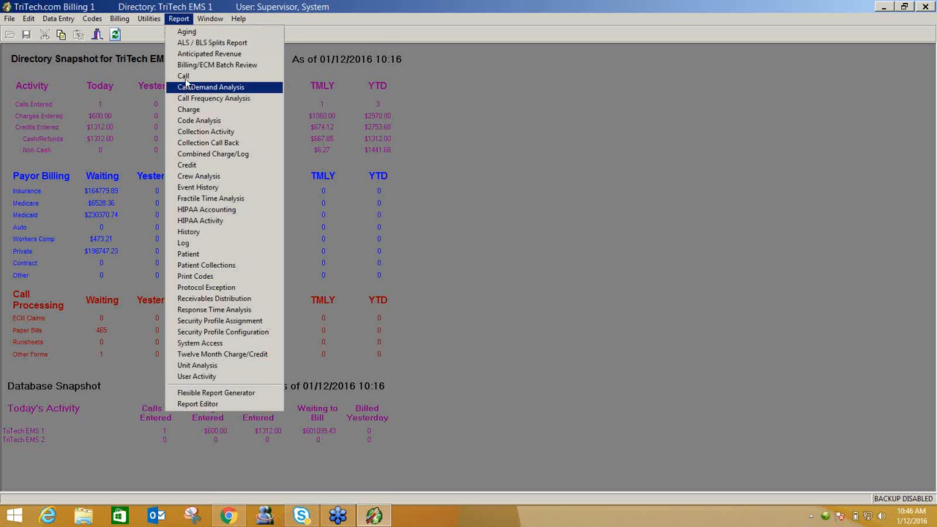
click(186, 77)
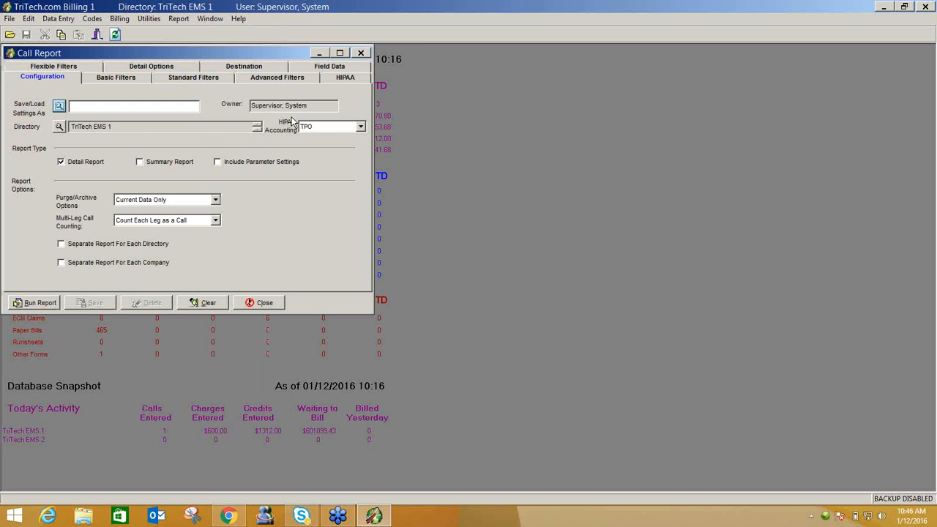
drag(174, 51, 311, 127)
click(283, 239)
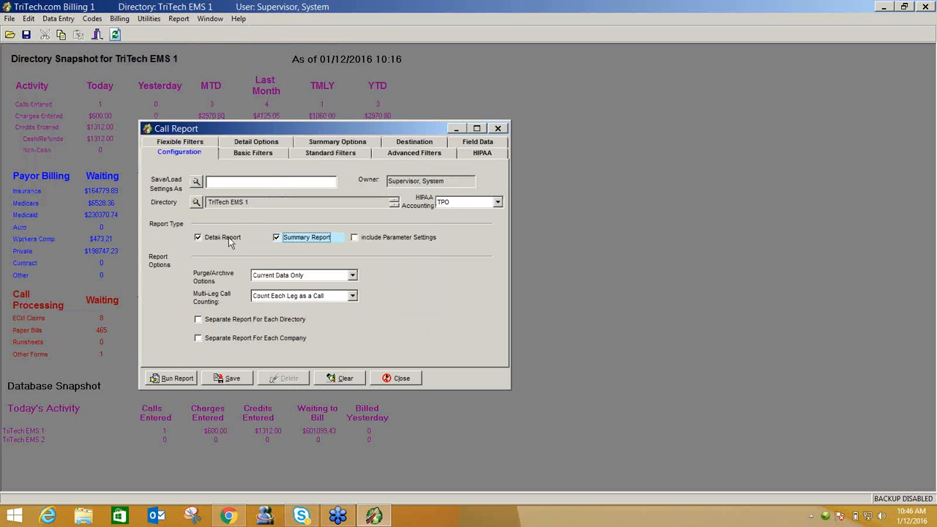
click(224, 239)
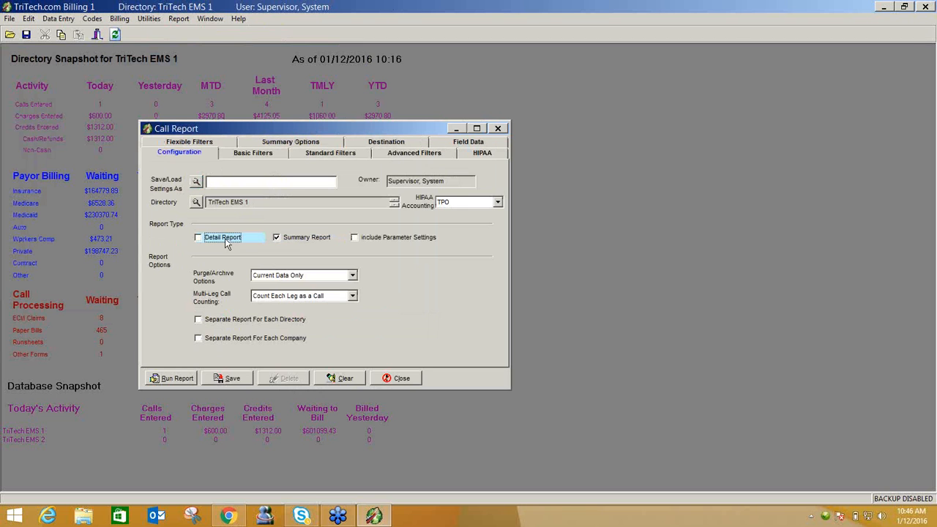
Set the start of the summary report's Call Date range to 01/01/2014
click(276, 158)
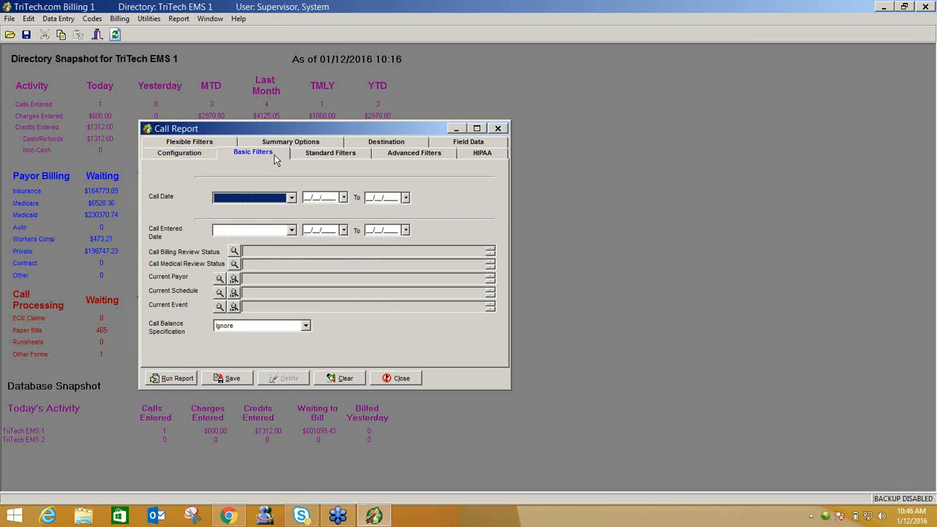
click(290, 199)
click(291, 205)
click(306, 198)
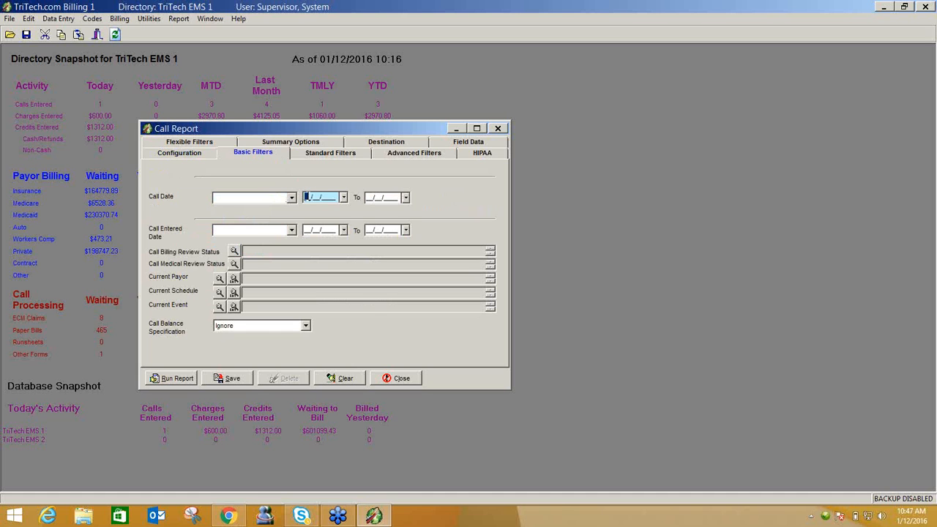
text(01/01/2014)
key(Tab)
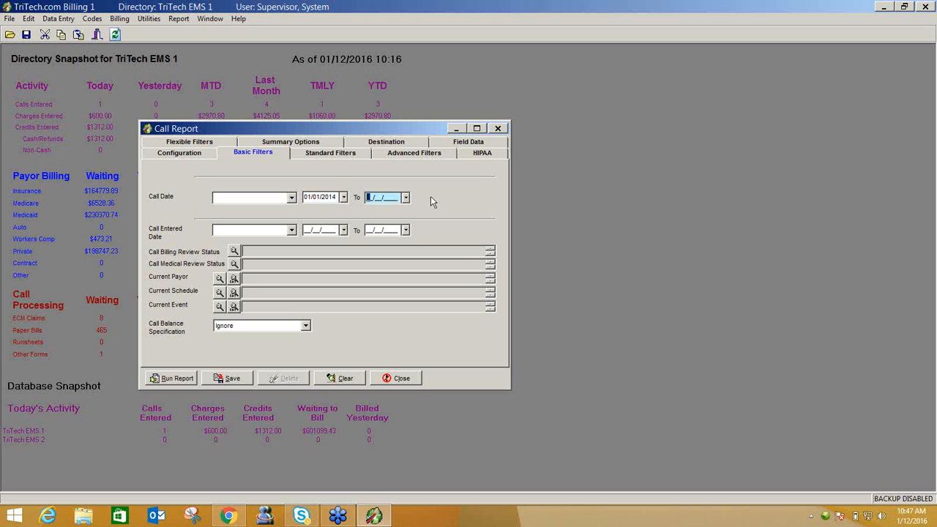
Set the summary type to Current Schedule, sort it by Code Description and include all events in the Schedule/Event Summary
click(329, 142)
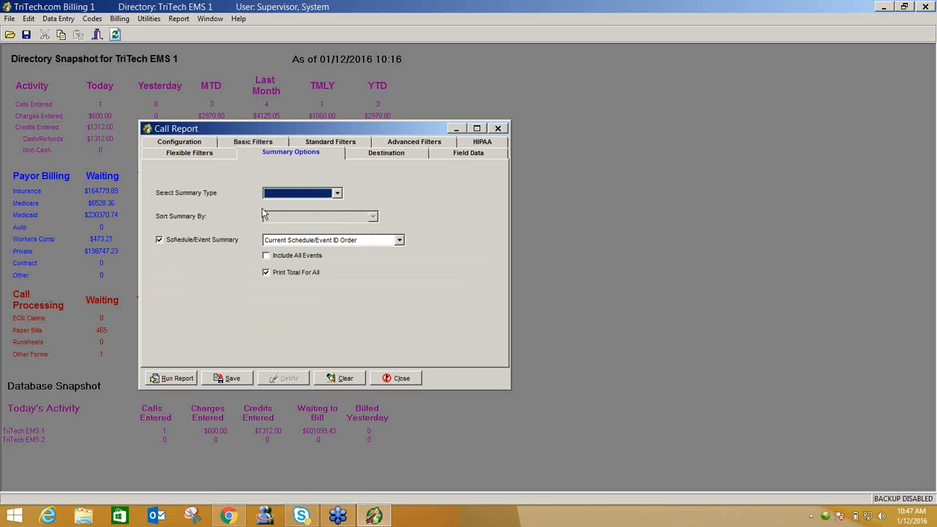
click(338, 194)
click(308, 215)
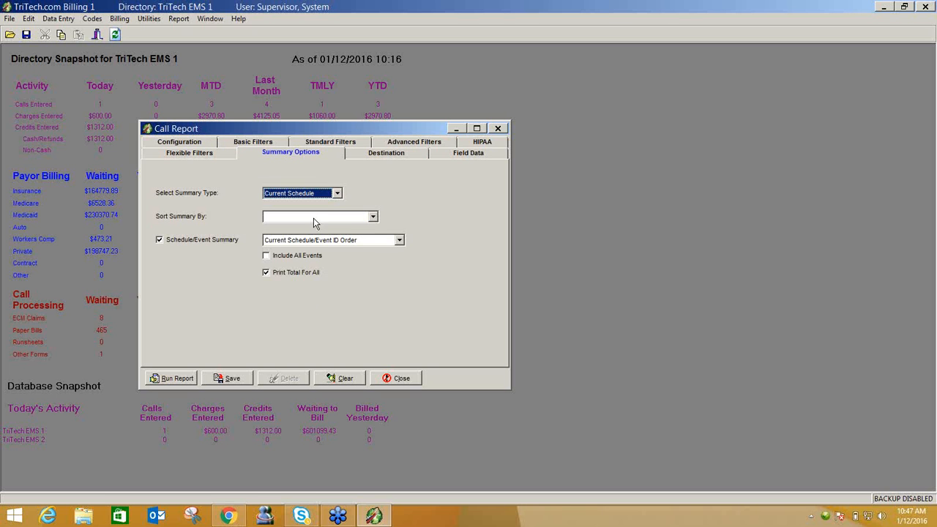
click(315, 219)
click(289, 236)
click(267, 256)
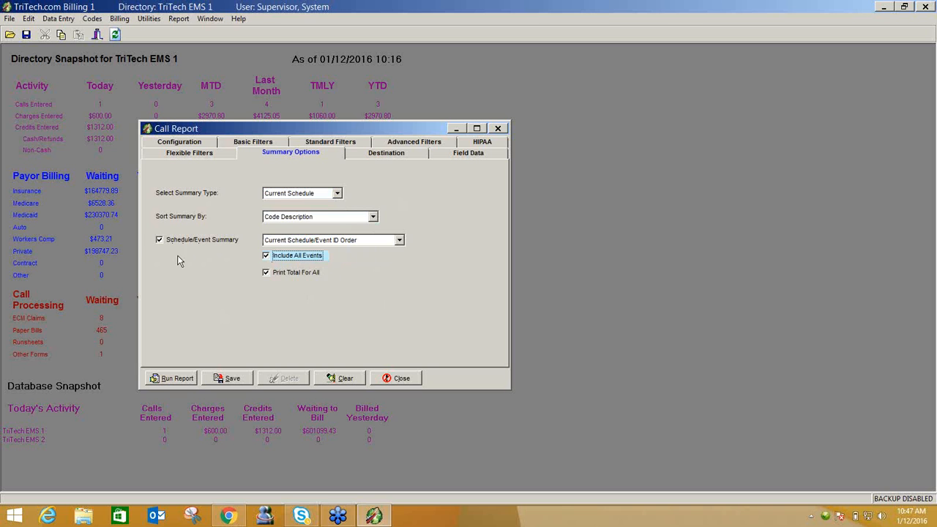
Run the summary report without a reason or recipient and show its Schedule/Event Summary in the preview
click(182, 379)
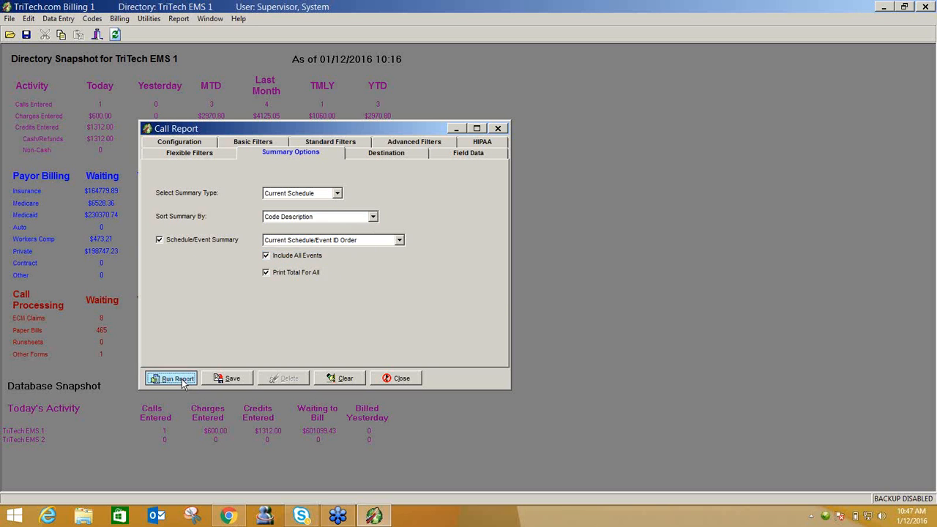
click(421, 286)
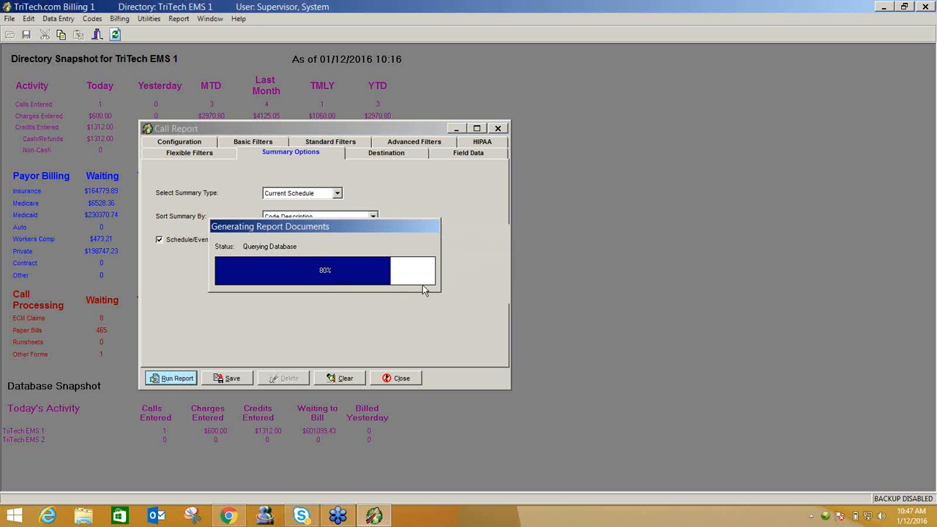
click(320, 480)
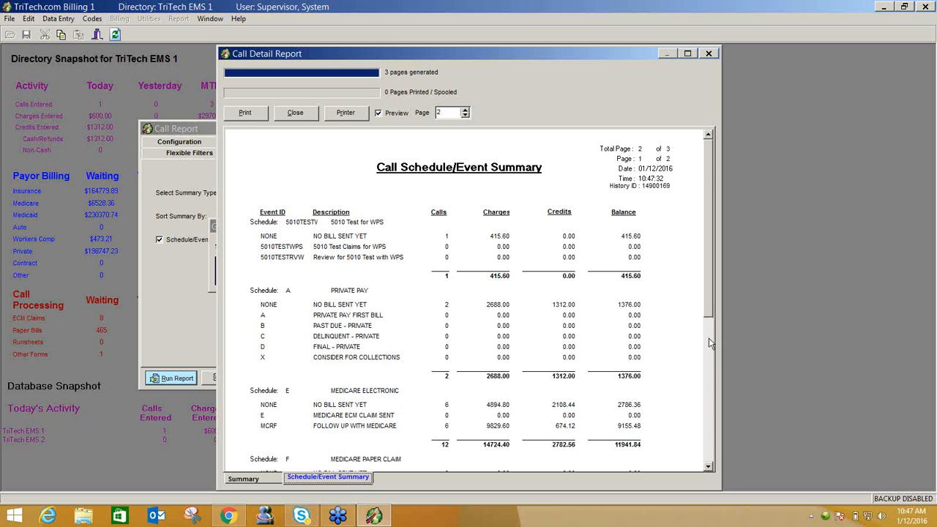
Examine the Call Schedule/Event Summary through its last page, including the events of each schedule and the overall totals
scroll(711, 351, down, 3)
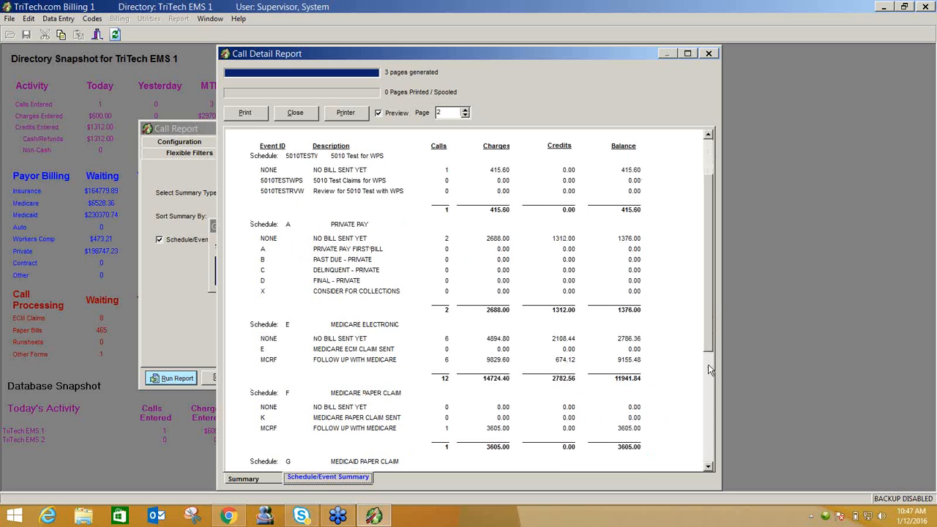
scroll(708, 364, down, 1)
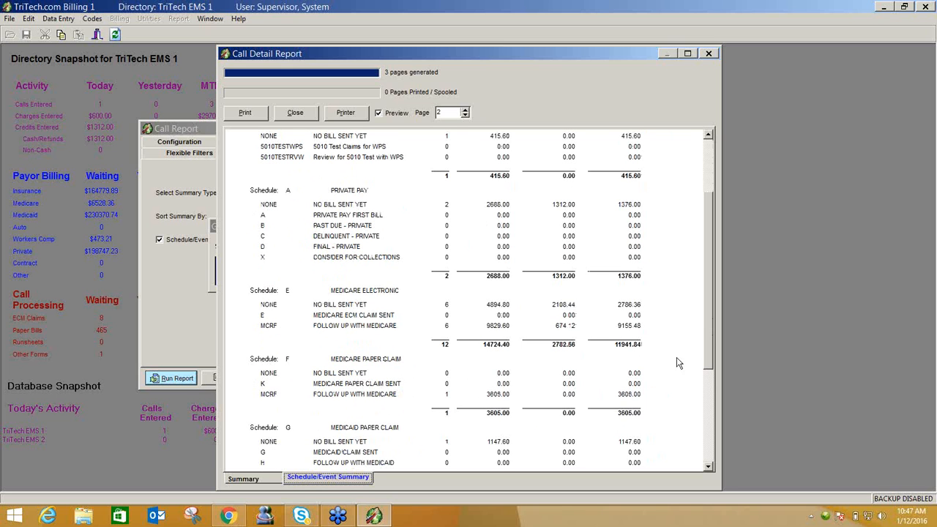
scroll(708, 357, down, 3)
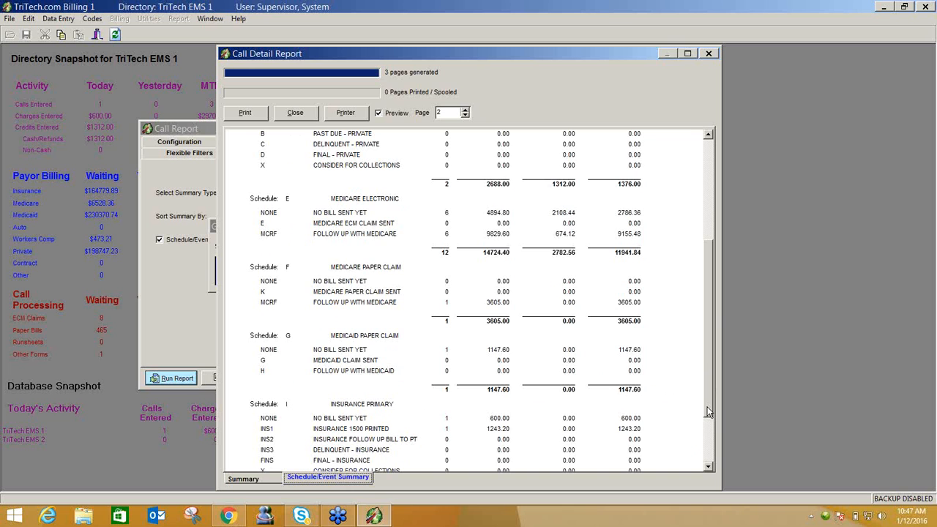
scroll(708, 412, down, 2)
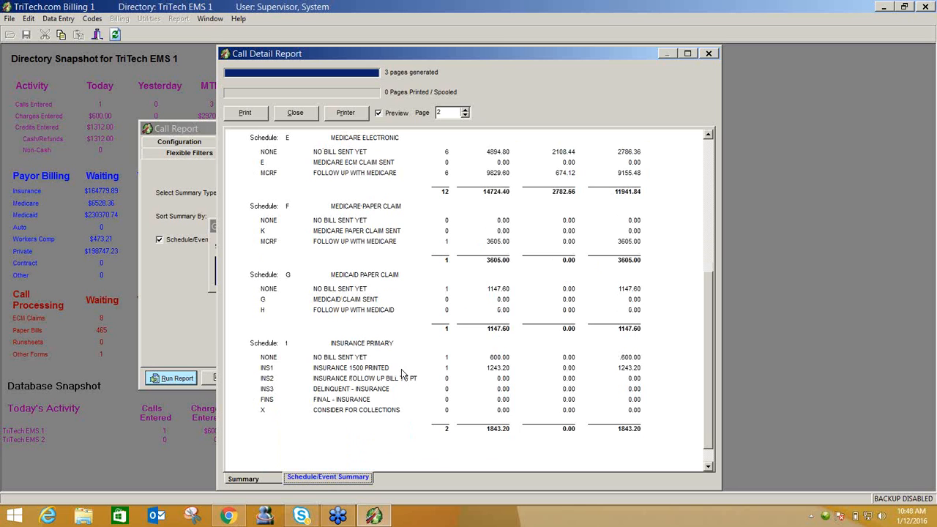
click(464, 109)
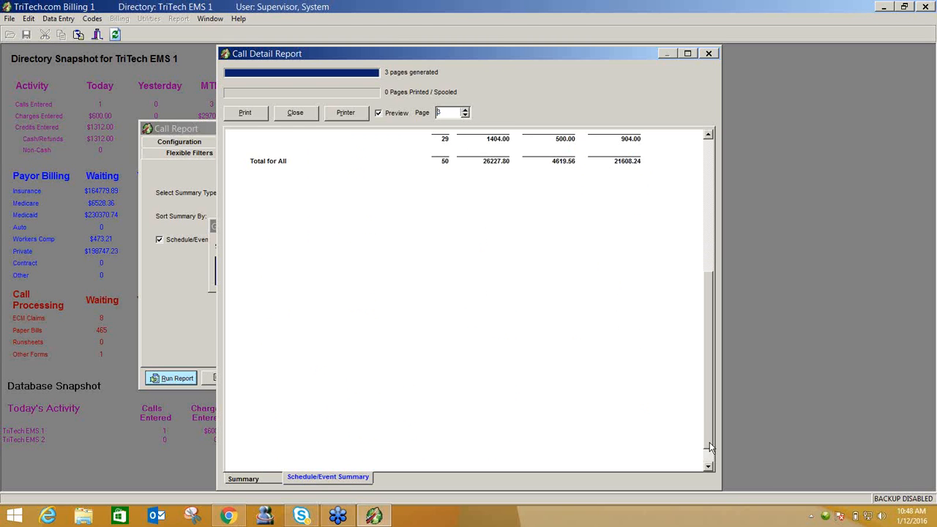
scroll(709, 315, up, 5)
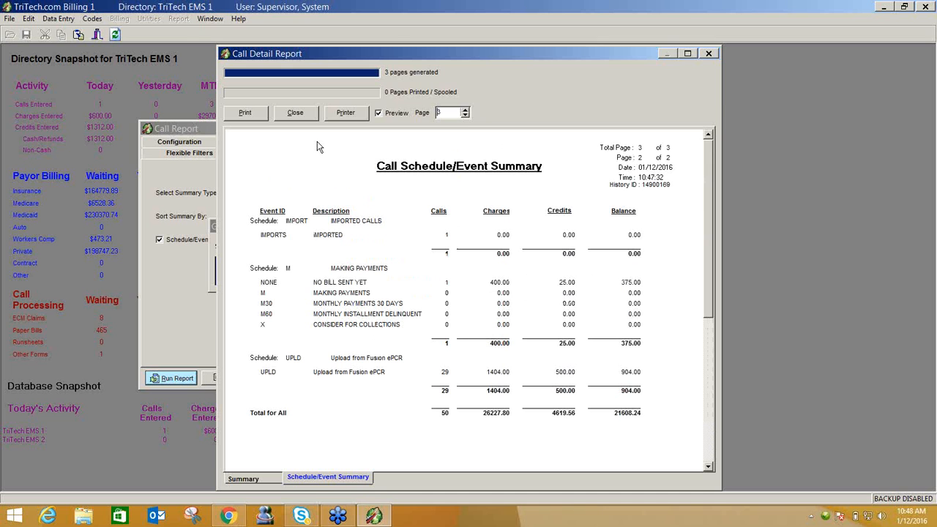
Close the Schedule/Event Summary preview and the Call report without saving the changed parameters
click(297, 113)
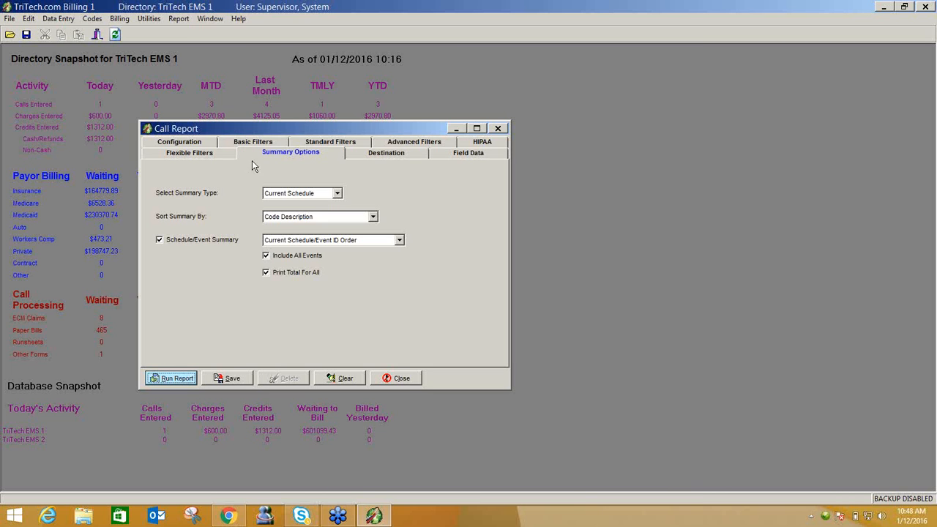
click(399, 378)
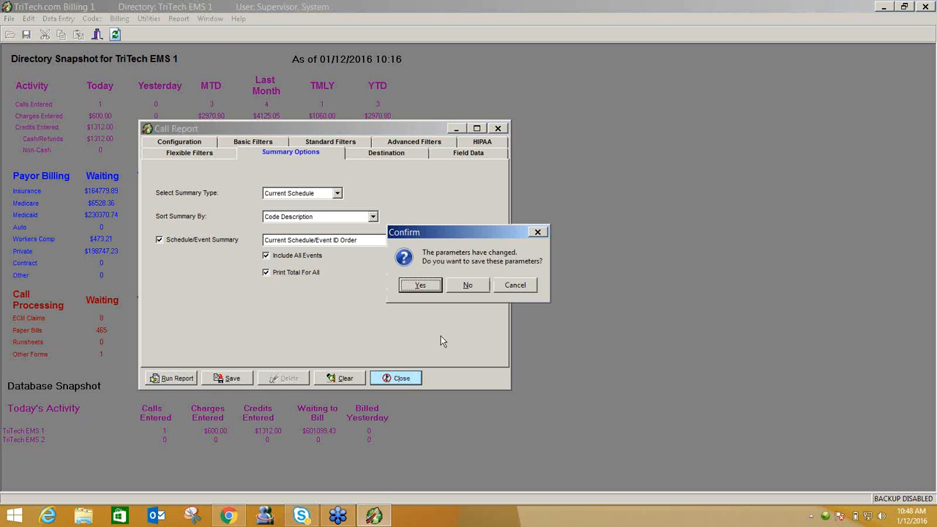
click(460, 287)
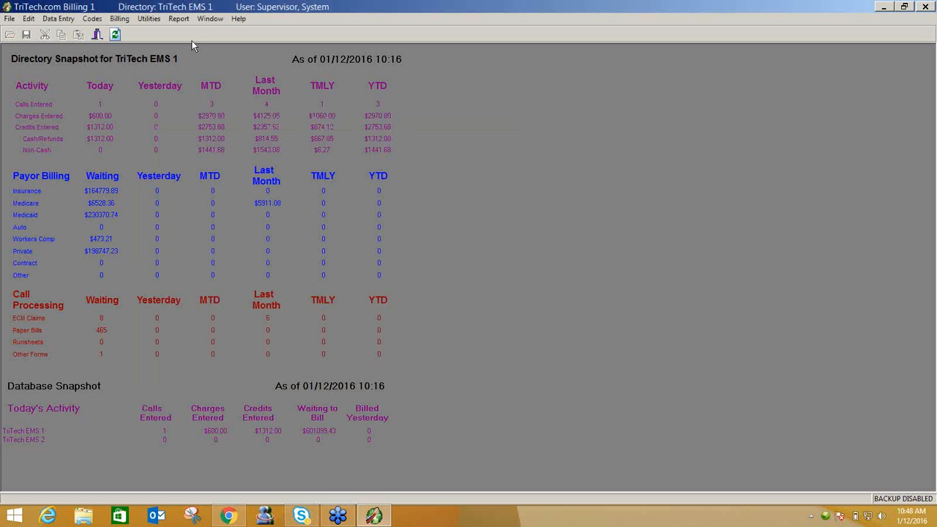
Open a new Call report that produces only the Summary Report, with the Detail Report switched off
click(186, 25)
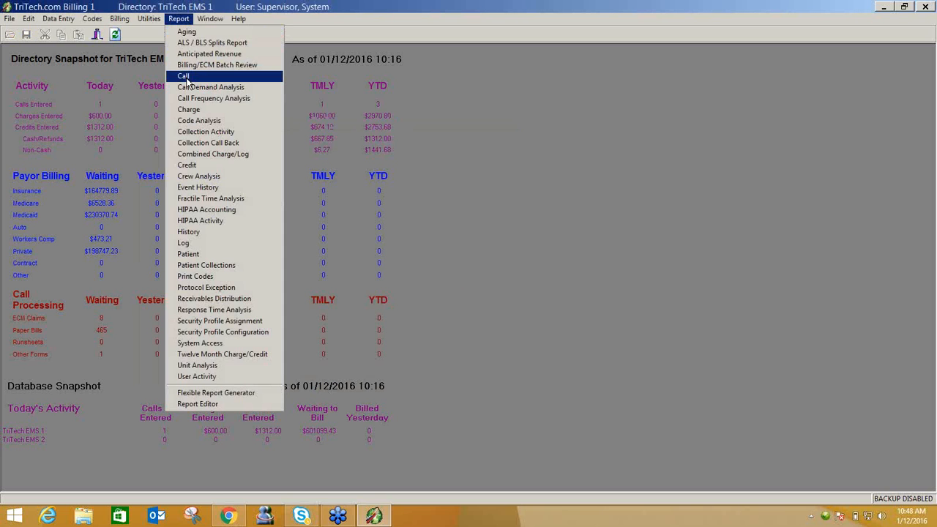
click(186, 78)
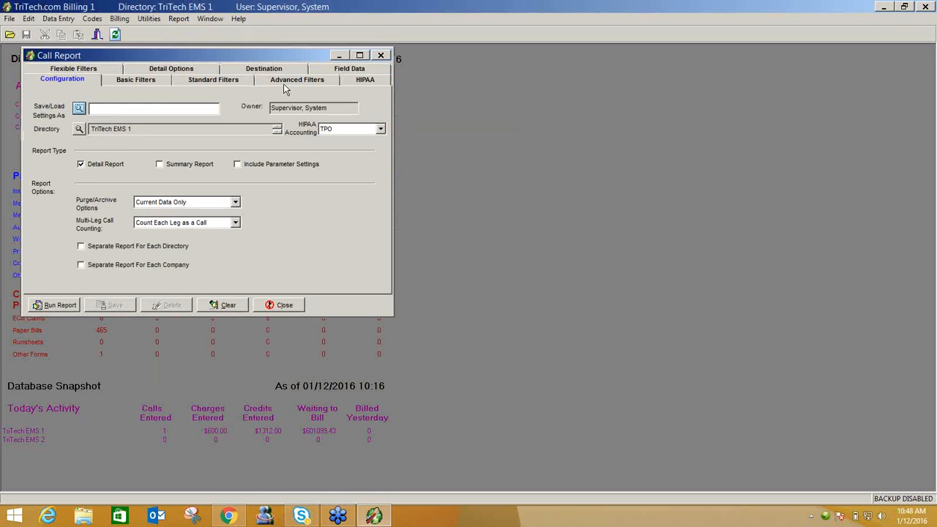
click(239, 192)
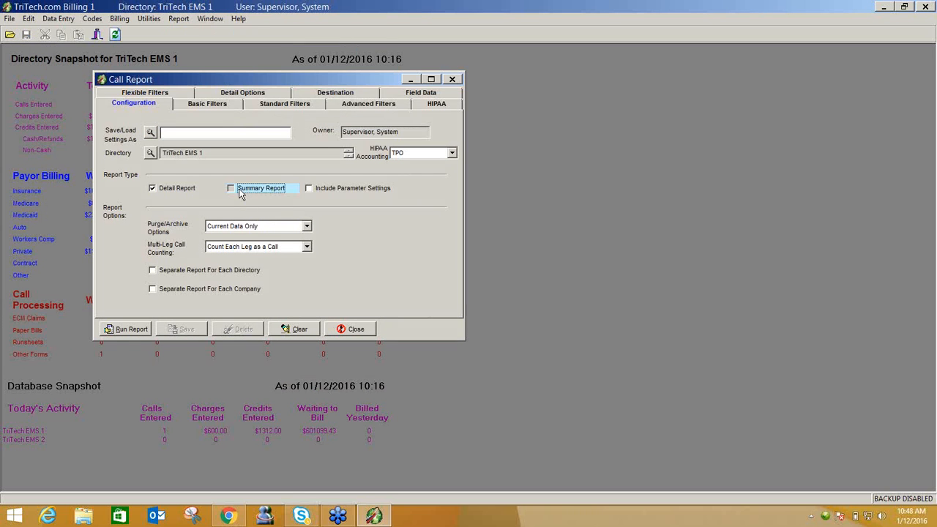
click(185, 192)
Limit the report to calls dated up to 12/31/2005 and set the Call Balance Specification to Above 0.00
click(209, 104)
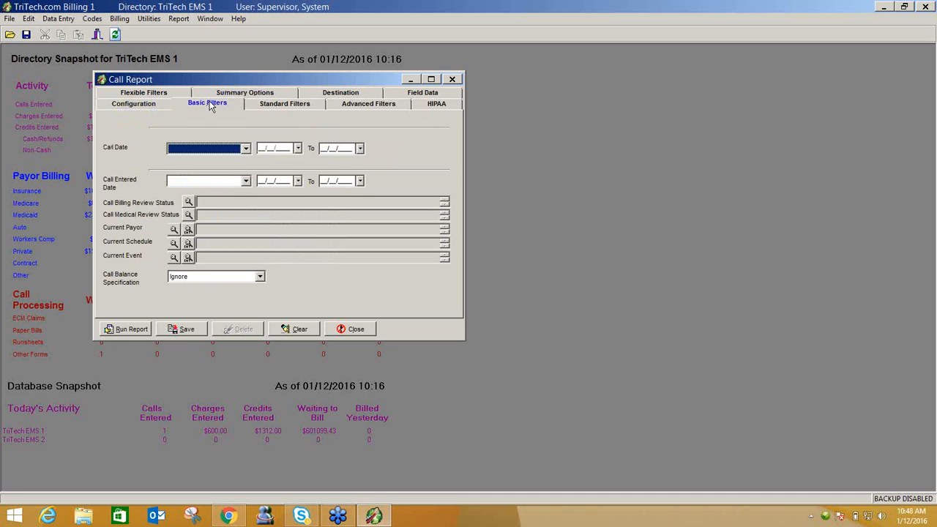
click(323, 150)
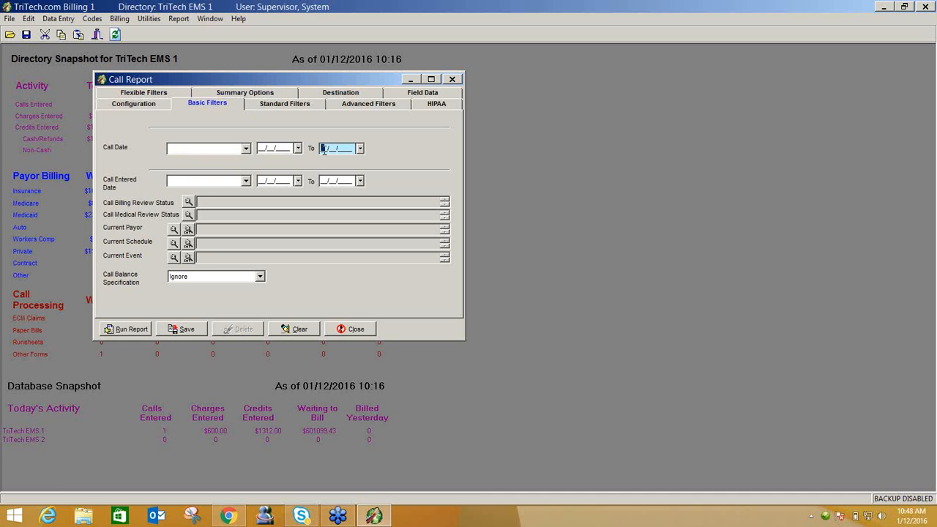
text(12/31/2006)
key(shift+Left)
text(5)
click(200, 276)
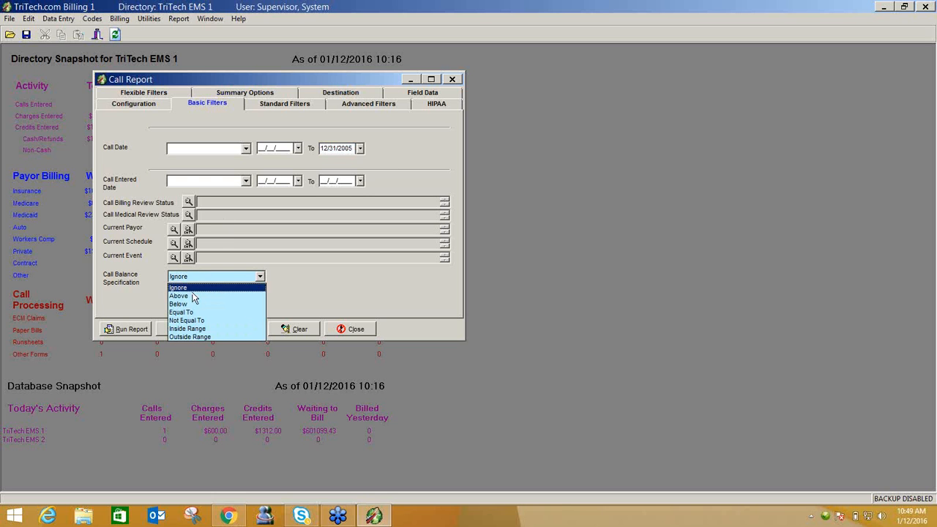
click(194, 296)
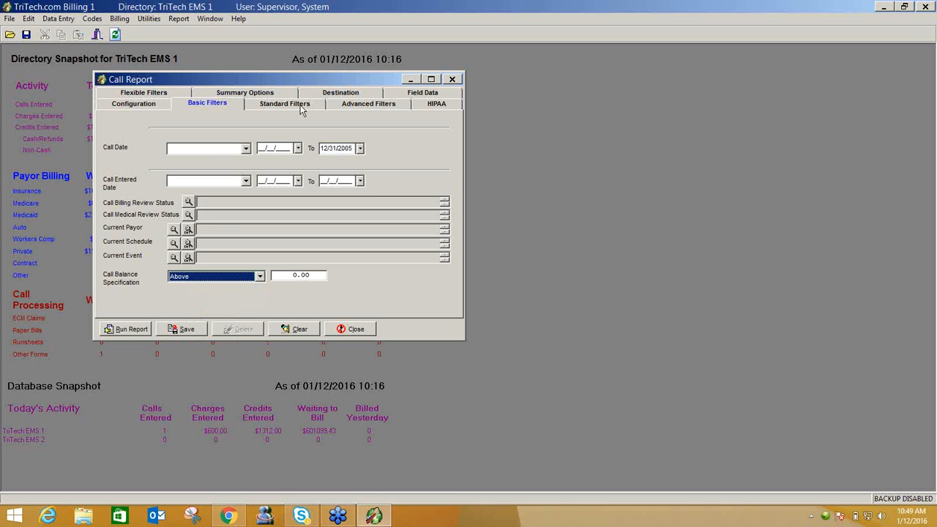
Set the summary type to Current Schedule and sort it by Code Description, leaving the Schedule/Event Summary off
click(291, 94)
click(167, 195)
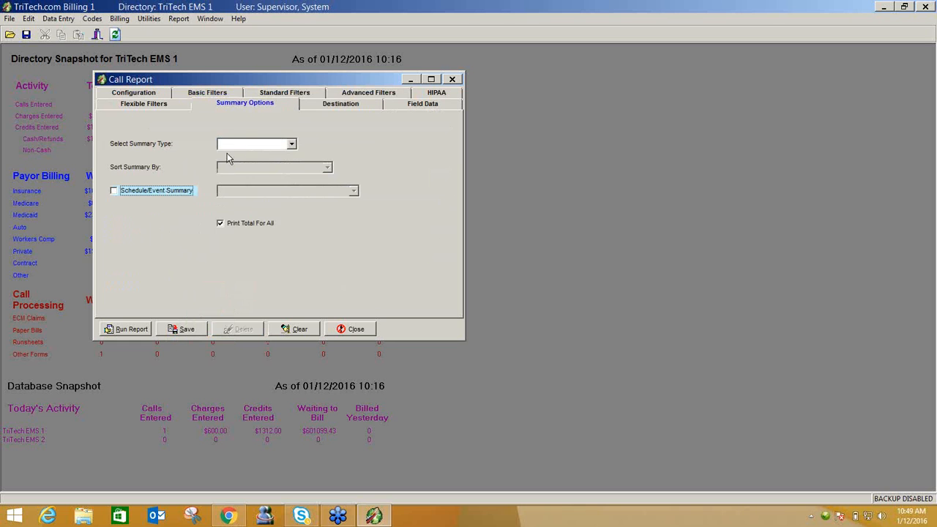
click(247, 145)
click(244, 173)
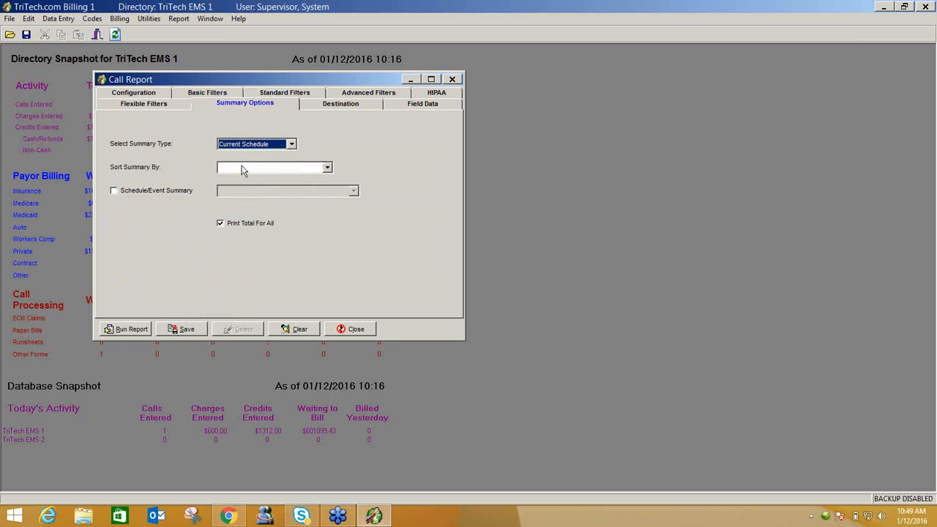
click(242, 170)
click(241, 188)
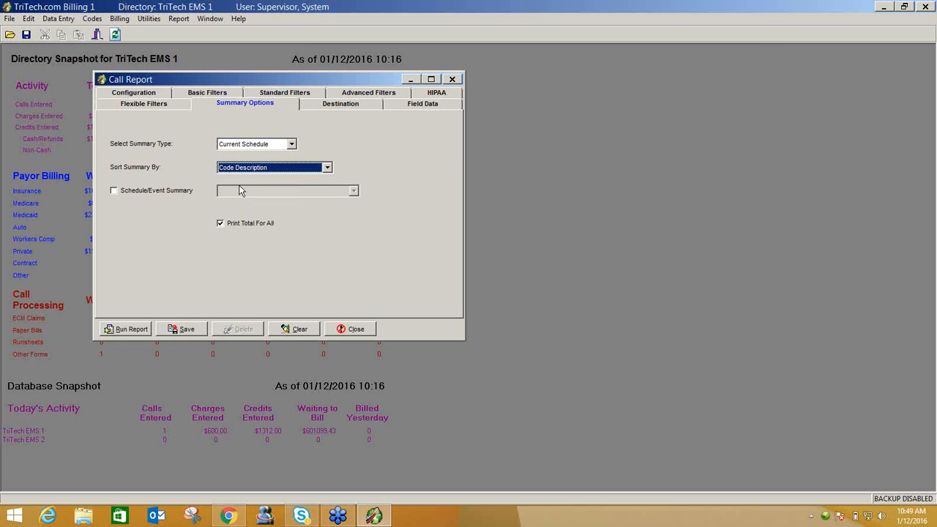
Run the old-balance summary without a reason or recipient, view the Call Summary and close its preview
click(139, 329)
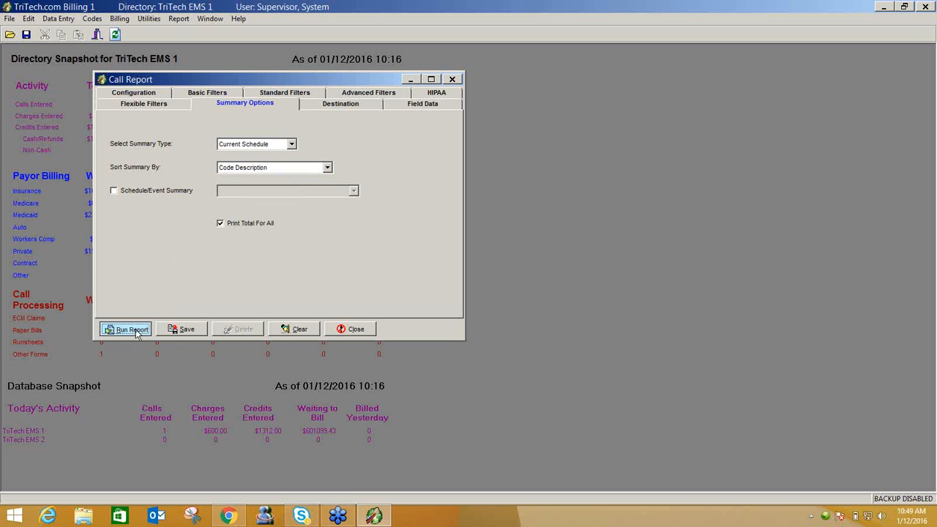
click(421, 286)
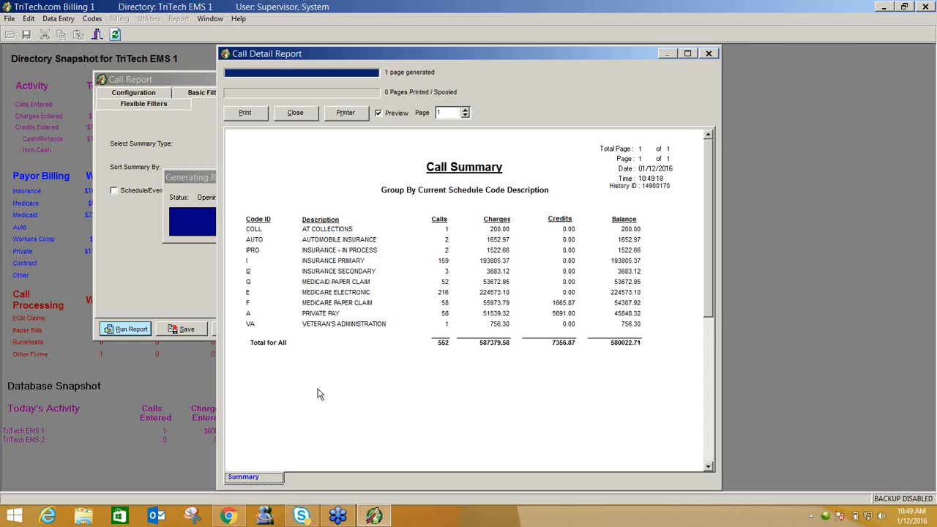
click(296, 114)
Filter the report's Current Payor to include only MEDICARE
click(158, 95)
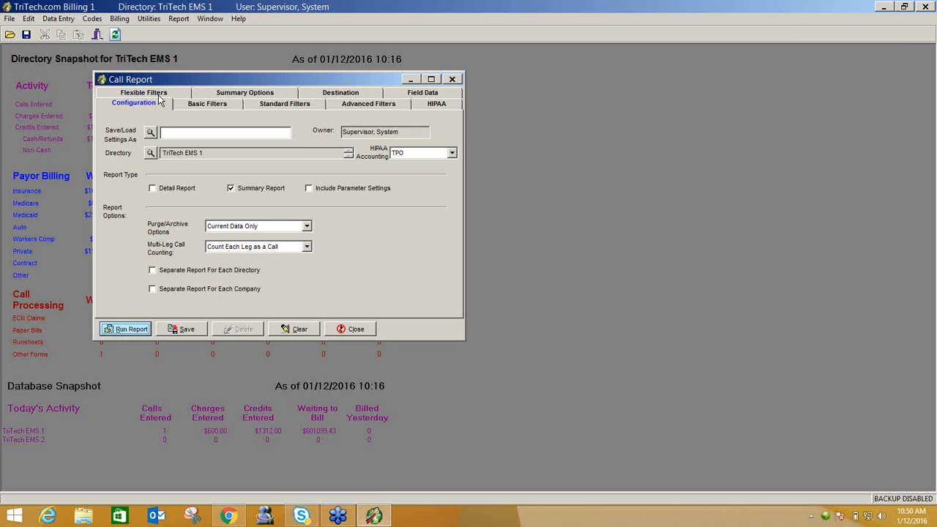
click(207, 104)
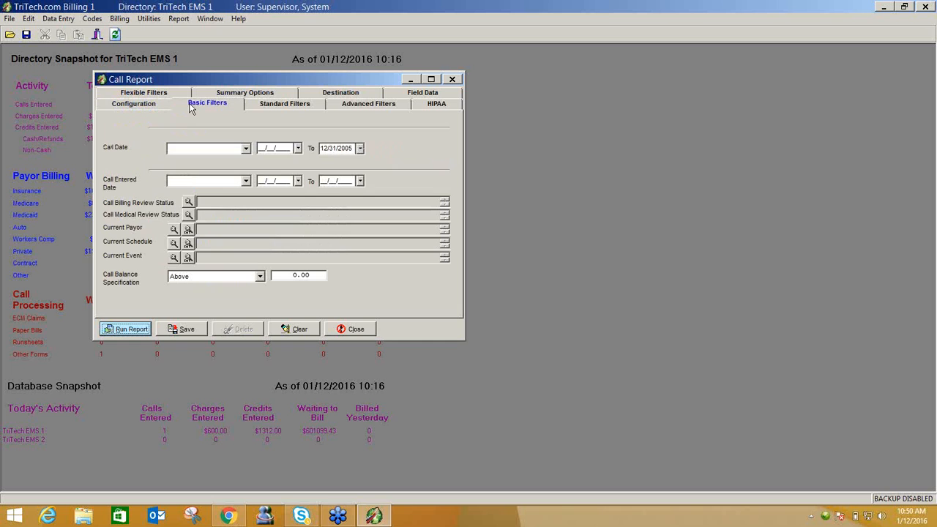
click(174, 229)
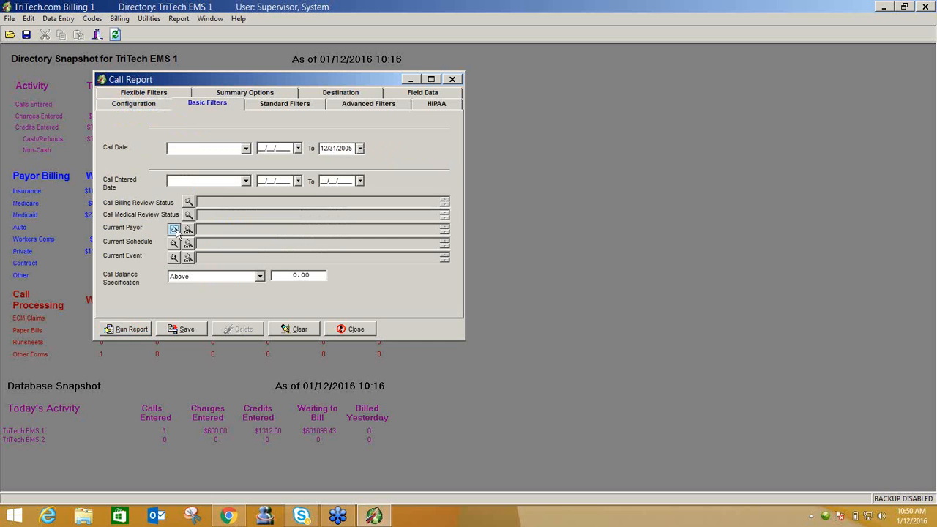
click(486, 188)
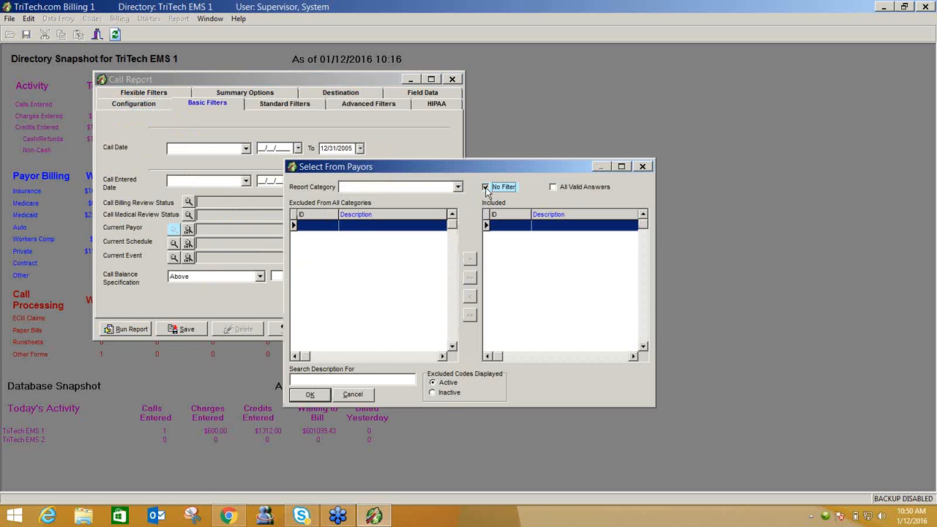
text(med)
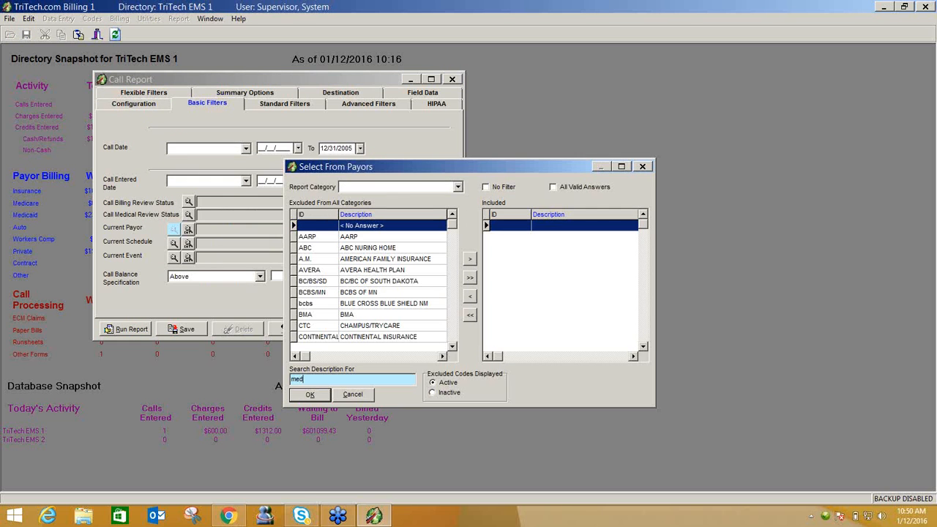
text(icare)
key(Tab)
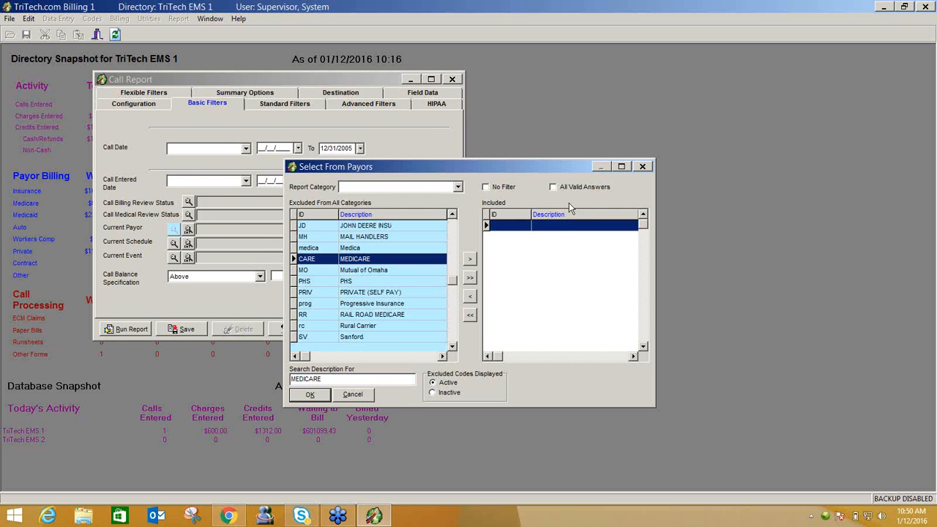
click(470, 259)
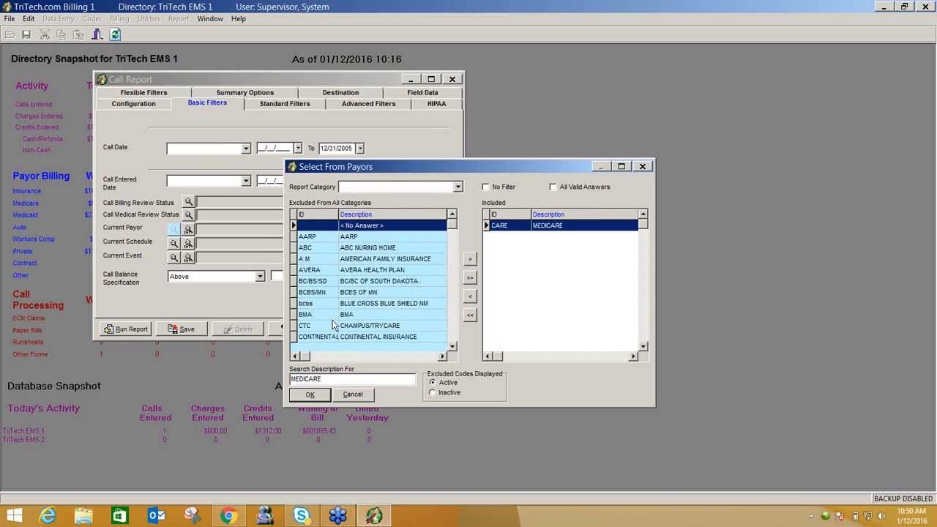
click(325, 395)
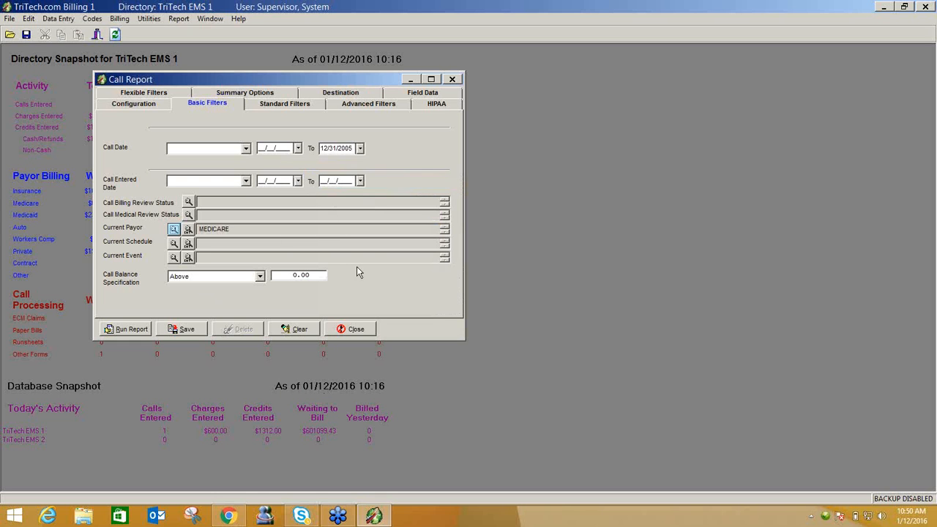
click(353, 148)
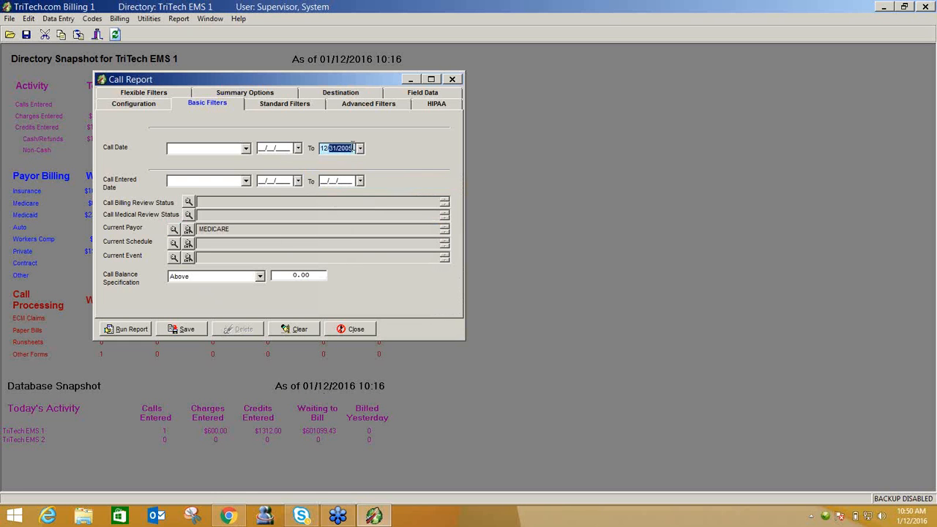
key(Delete)
text(12/31/0214)
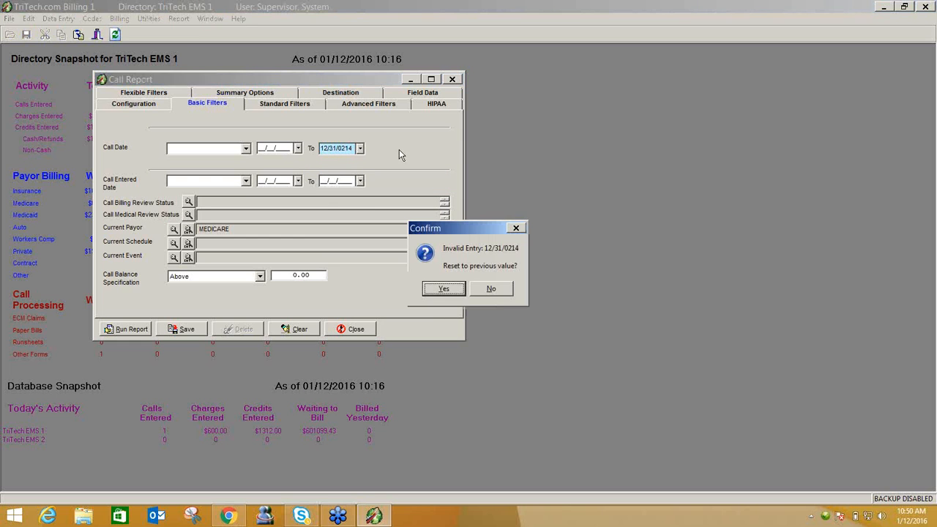
click(494, 292)
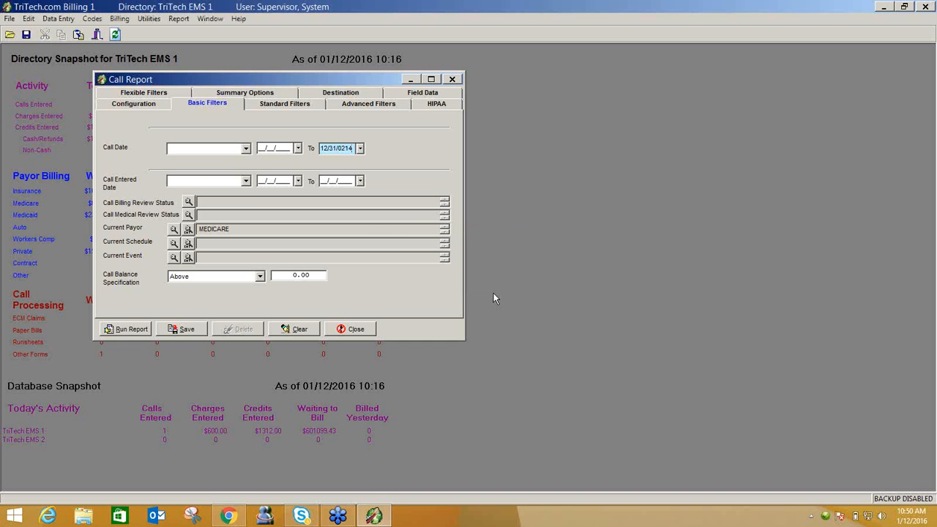
click(131, 330)
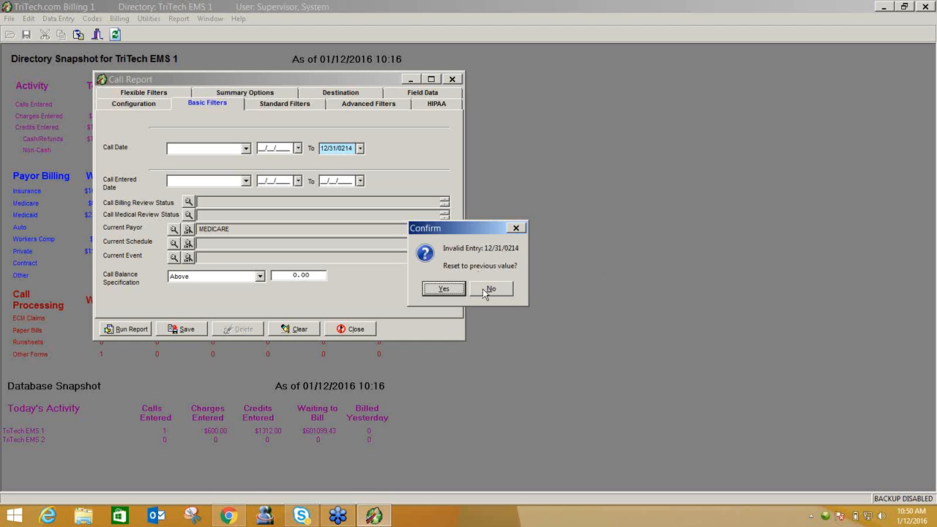
click(444, 290)
Set the end of the Call Date range to 12/31/2014 and run the Medicare summary without a reason or recipient
text(12/)
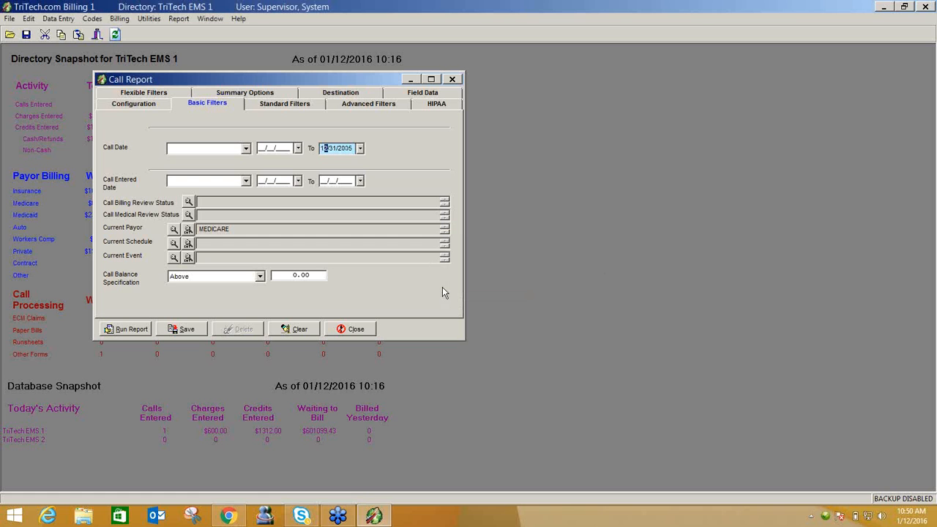
text(31/2014)
click(140, 331)
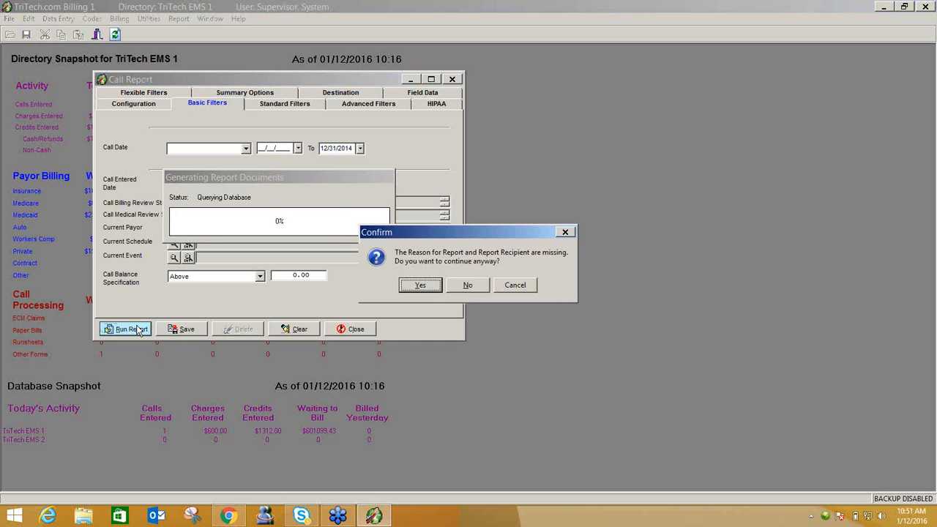
key(Return)
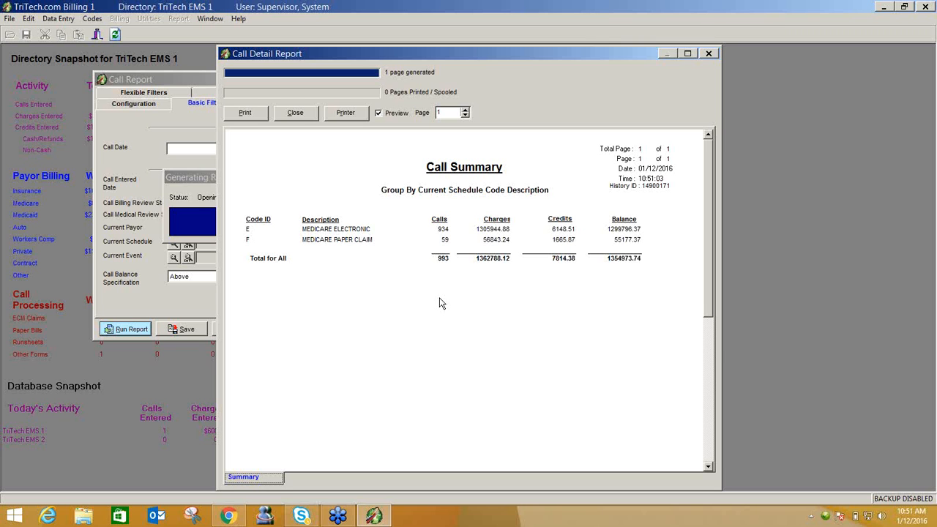
Close the Medicare Call Summary preview and the Call report, discarding the changed parameters
click(291, 114)
click(354, 330)
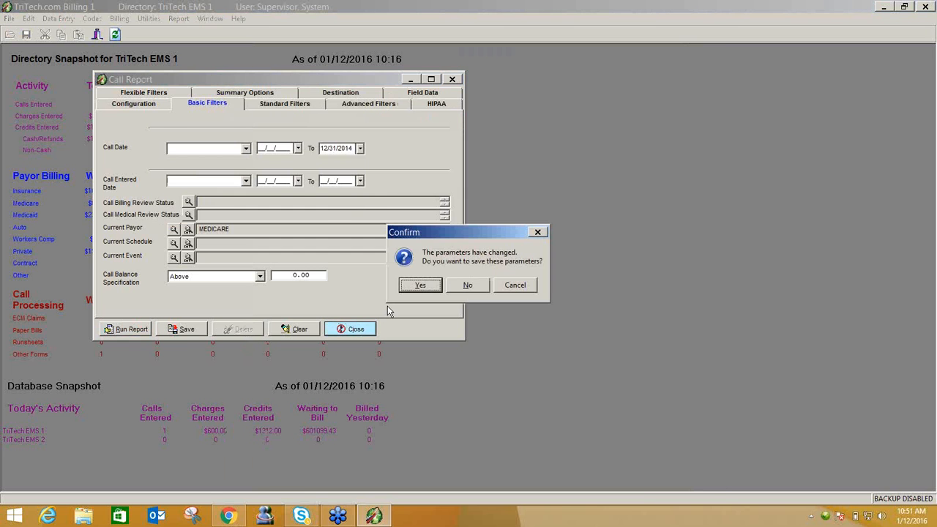
click(468, 285)
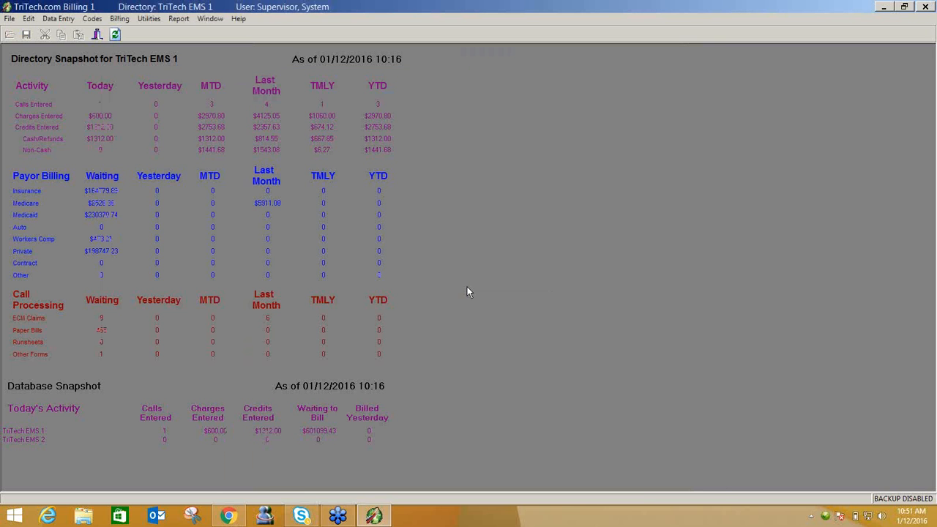